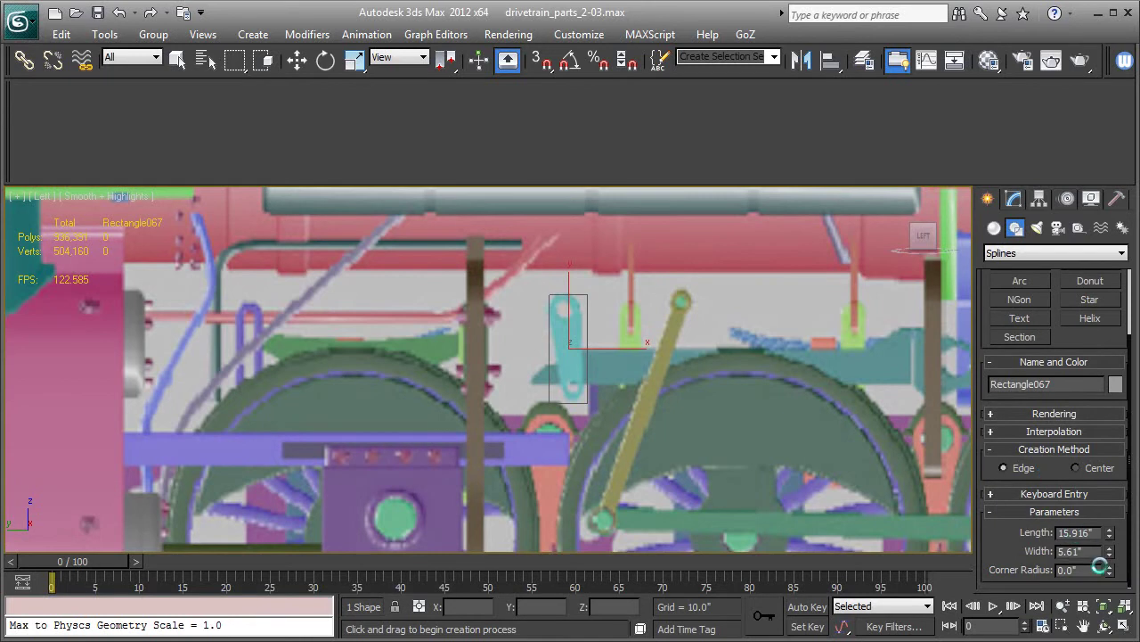
# Step: Round the rectangle's corners with a radius of about 2.54" and convert it to an Editable Spline
pyautogui.moveTo(1107, 569); pyautogui.dragTo(1094, 343)
pyautogui.press('F3')
pyautogui.press('F3')
pyautogui.click(1014, 198)
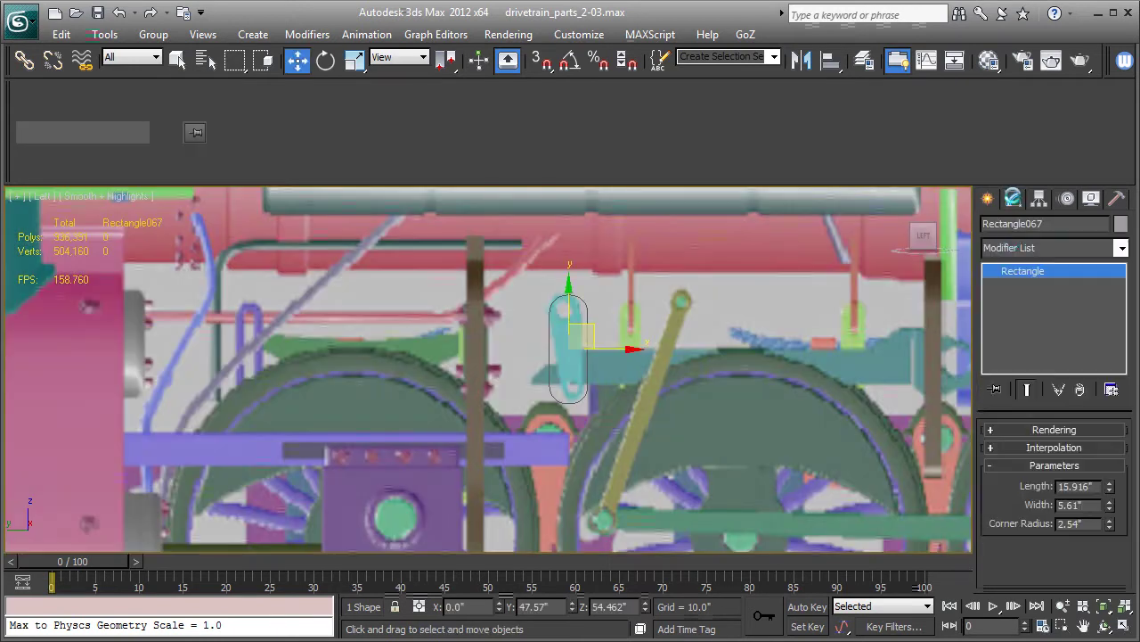
pyautogui.rightClick(1017, 272)
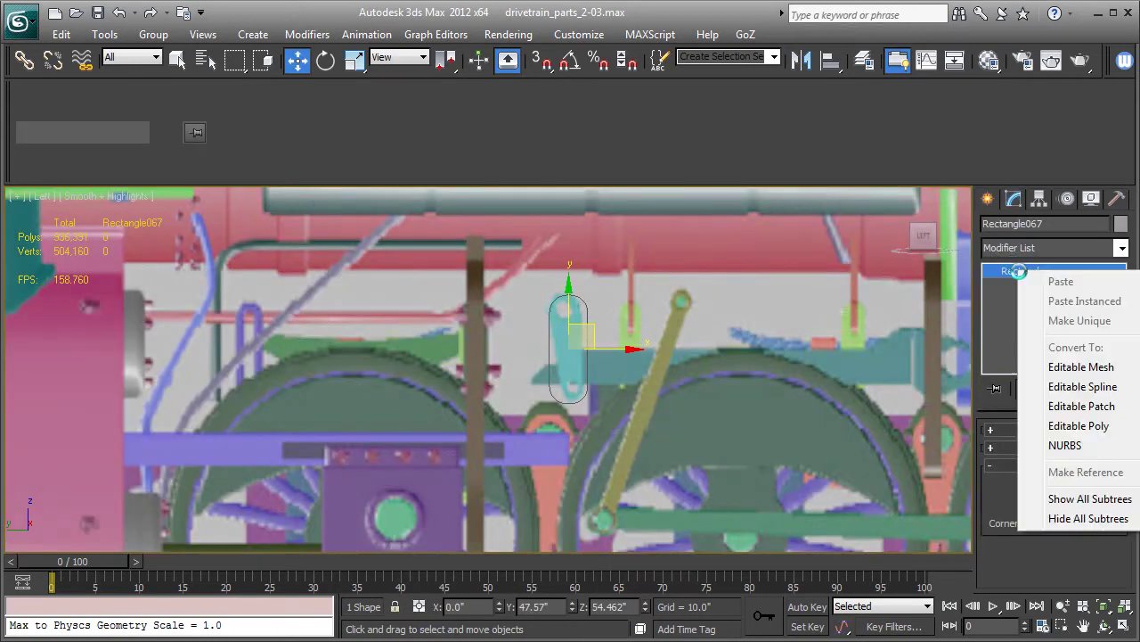
pyautogui.click(1081, 386)
# Step: Weld the overlapping vertices at the top and at the bottom of the rounded outline with a 0.1" threshold
pyautogui.click(991, 270)
pyautogui.click(983, 286)
pyautogui.moveTo(556, 274); pyautogui.dragTo(576, 311)
pyautogui.scroll(-10, 1031, 510)
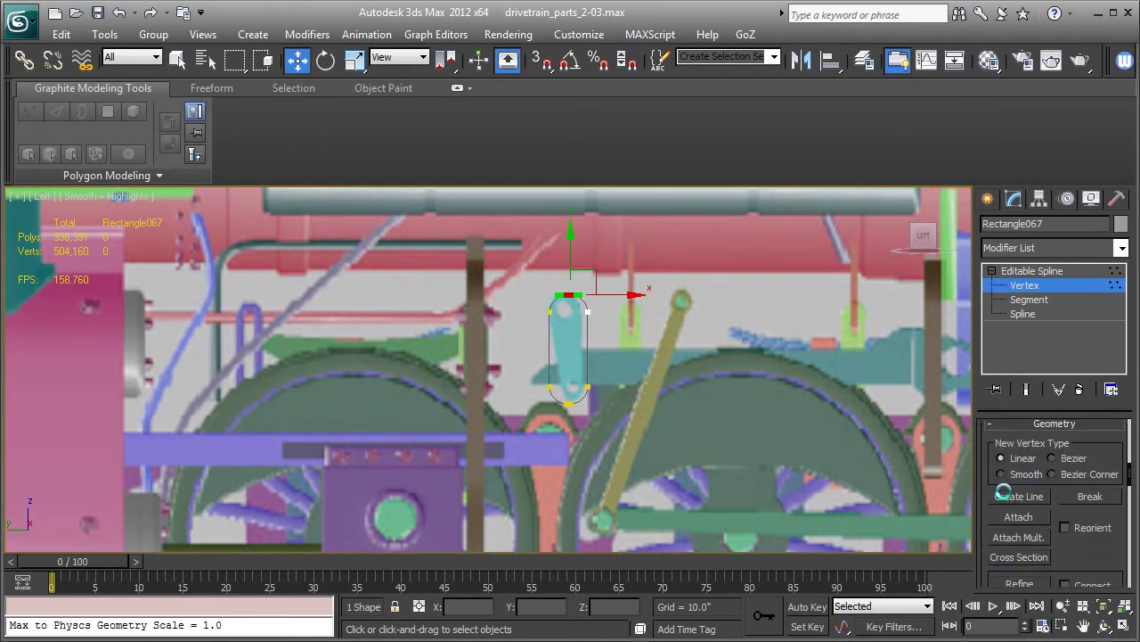
pyautogui.scroll(-5, 1024, 502)
pyautogui.click(1018, 434)
pyautogui.moveTo(552, 403); pyautogui.dragTo(599, 426)
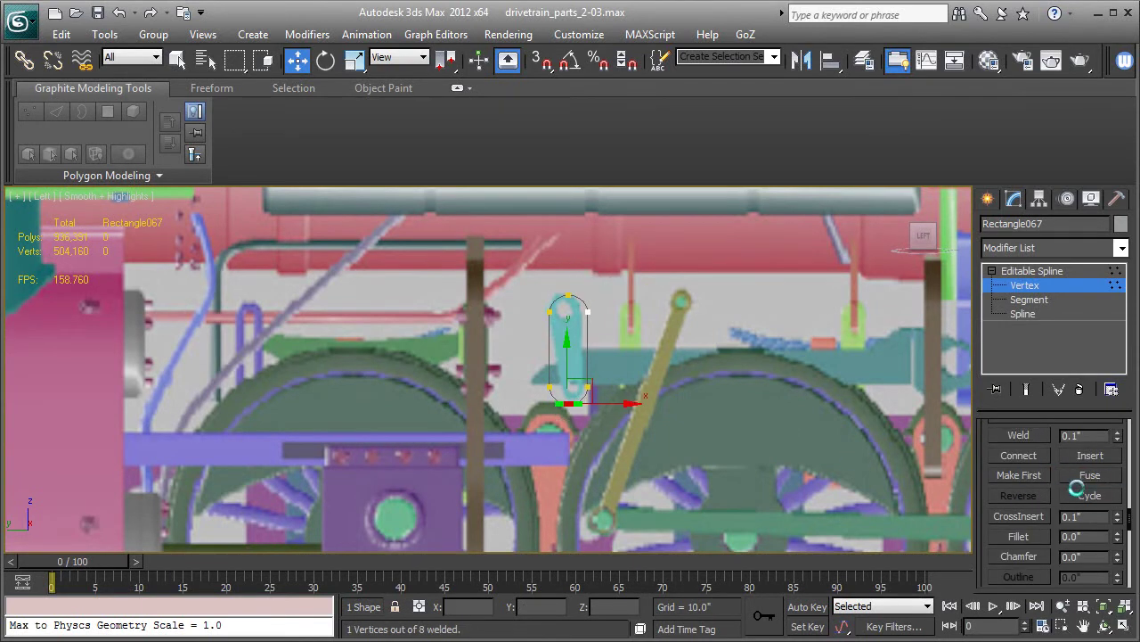
pyautogui.click(1024, 436)
# Step: Narrow the lower end of the outline by bringing its two side vertices inward to match the link behind it
pyautogui.scroll(2, 460, 227)
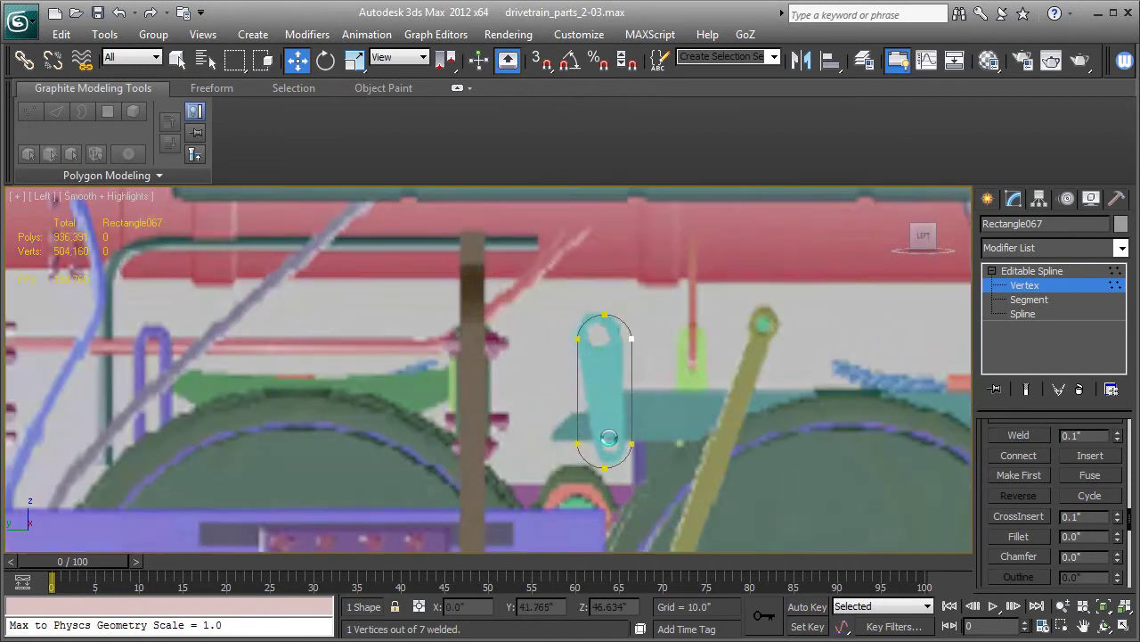
pyautogui.scroll(2, 504, 463)
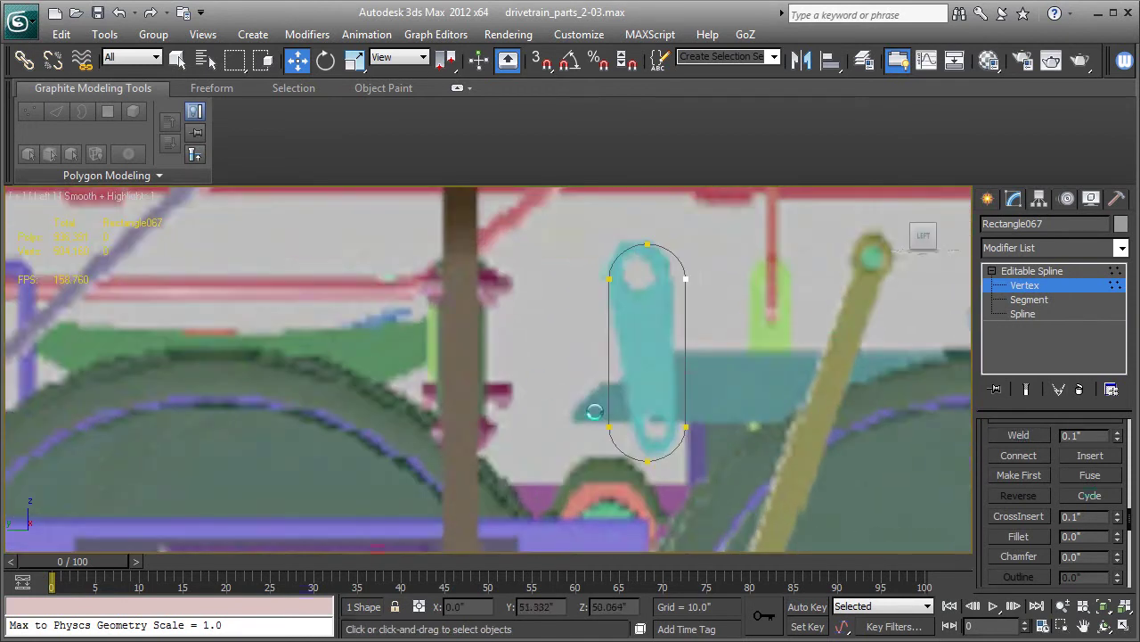
pyautogui.moveTo(555, 395)
pyautogui.mouseDown()
pyautogui.moveTo(624, 445)
pyautogui.moveTo(668, 424)
pyautogui.moveTo(687, 451)
pyautogui.moveTo(704, 425)
pyautogui.mouseUp()
pyautogui.press('F3')
pyautogui.press('F3')
pyautogui.press('F3')
pyautogui.press('F3')
pyautogui.press('F3')
pyautogui.click(687, 432)
pyautogui.press('F3')
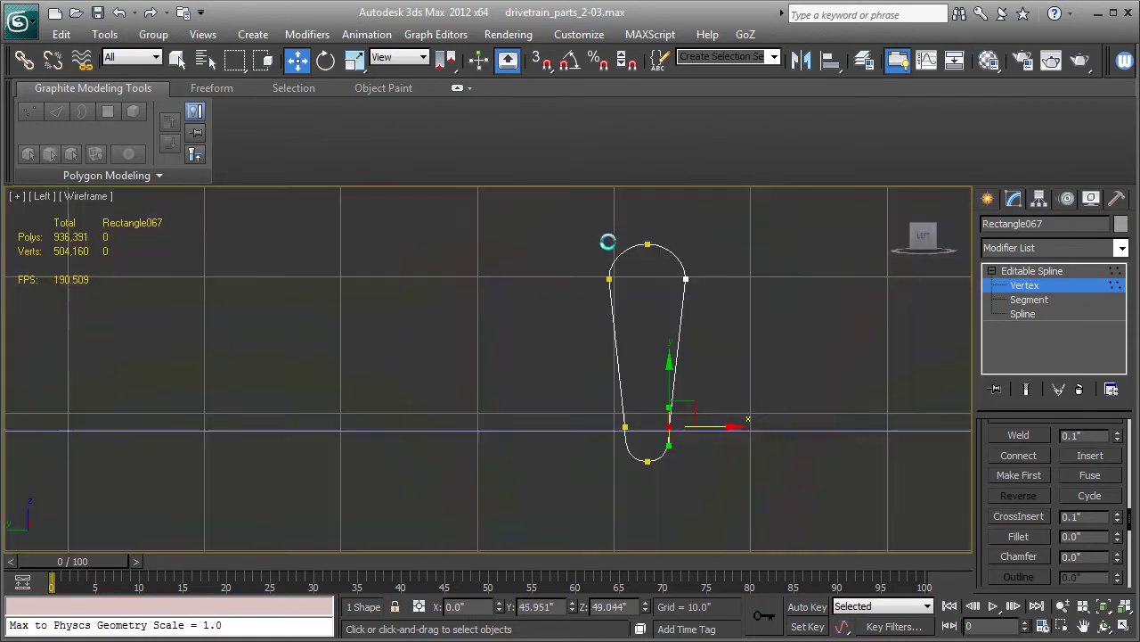
# Step: Bring the two upper side vertices of the outline slightly inward to fit the reference link's upper end
pyautogui.moveTo(562, 233)
pyautogui.mouseDown()
pyautogui.moveTo(615, 291)
pyautogui.moveTo(750, 287)
pyautogui.moveTo(731, 277)
pyautogui.mouseUp()
pyautogui.press('F3')
pyautogui.press('F3')
pyautogui.press('F3')
pyautogui.press('F3')
# Step: Raise the bottom vertex to Z about 46.78" and shorten its tangent handles to round the lower end, then leave vertex editing
pyautogui.click(647, 458)
pyautogui.moveTo(650, 422); pyautogui.dragTo(649, 420)
pyautogui.press('F3')
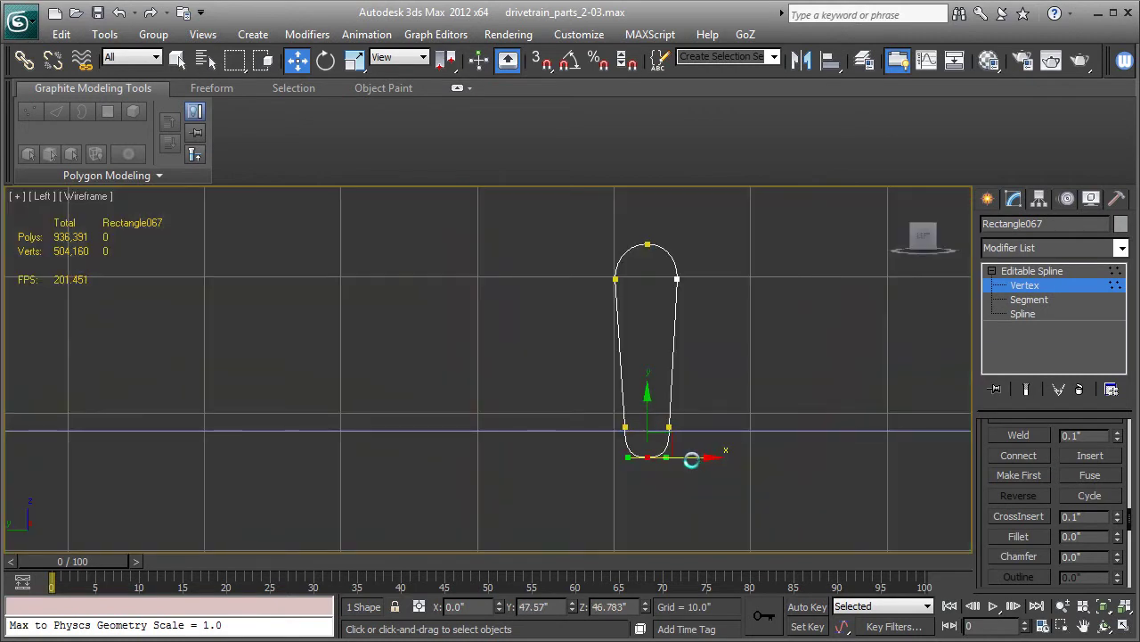
pyautogui.moveTo(627, 457); pyautogui.dragTo(635, 457)
pyautogui.press('F3')
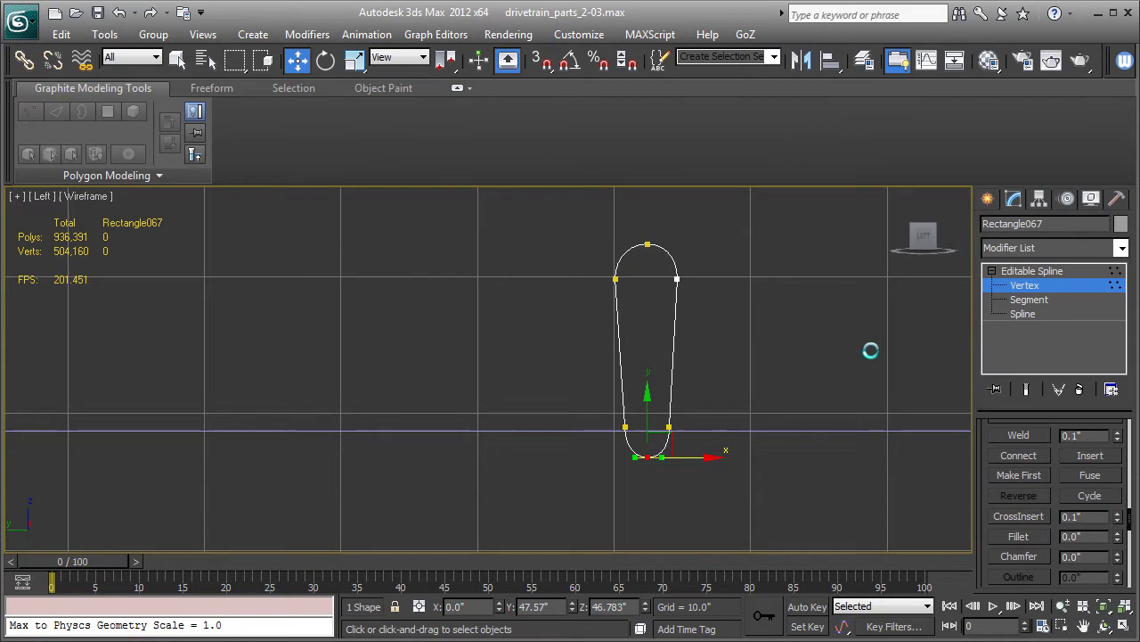
pyautogui.click(1041, 270)
# Step: Draw a circle for the hole in the outline's upper end and center it at about Y 47.62", Z 59.90"
pyautogui.press('F3')
pyautogui.click(989, 199)
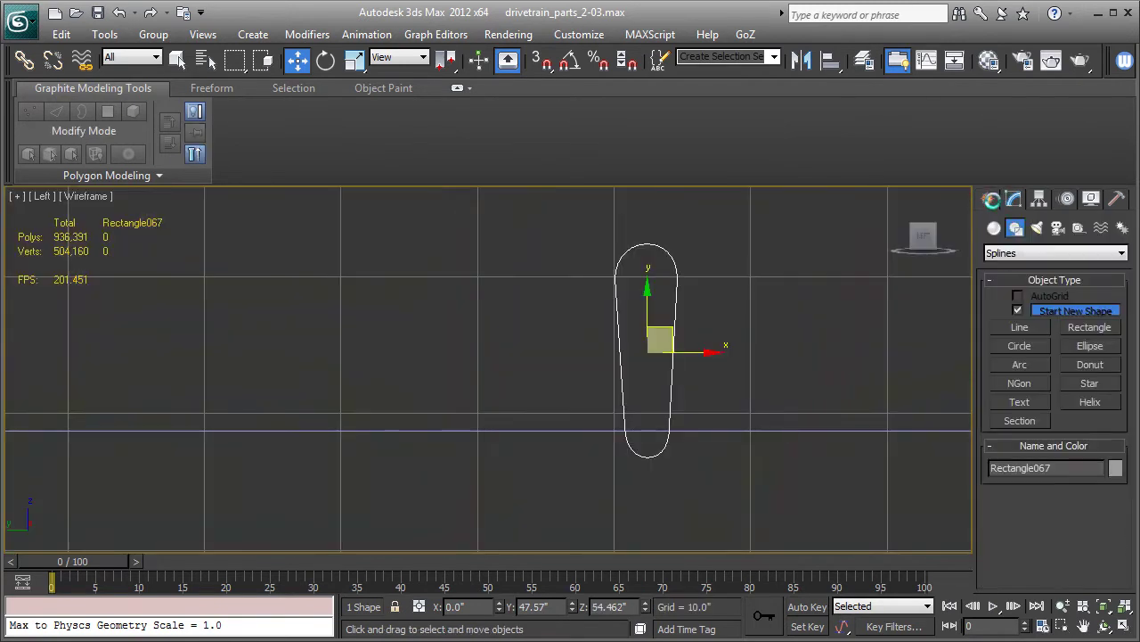
pyautogui.press('F3')
pyautogui.click(1025, 347)
pyautogui.press('F3')
pyautogui.press('F3')
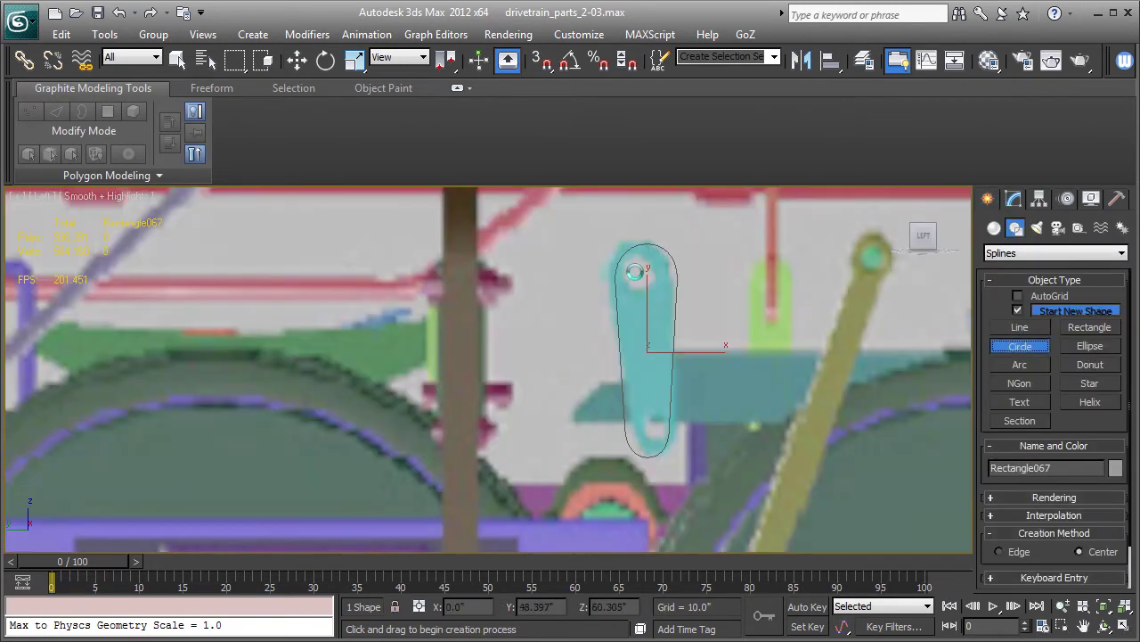
pyautogui.moveTo(647, 274); pyautogui.dragTo(660, 290)
pyautogui.press('F3')
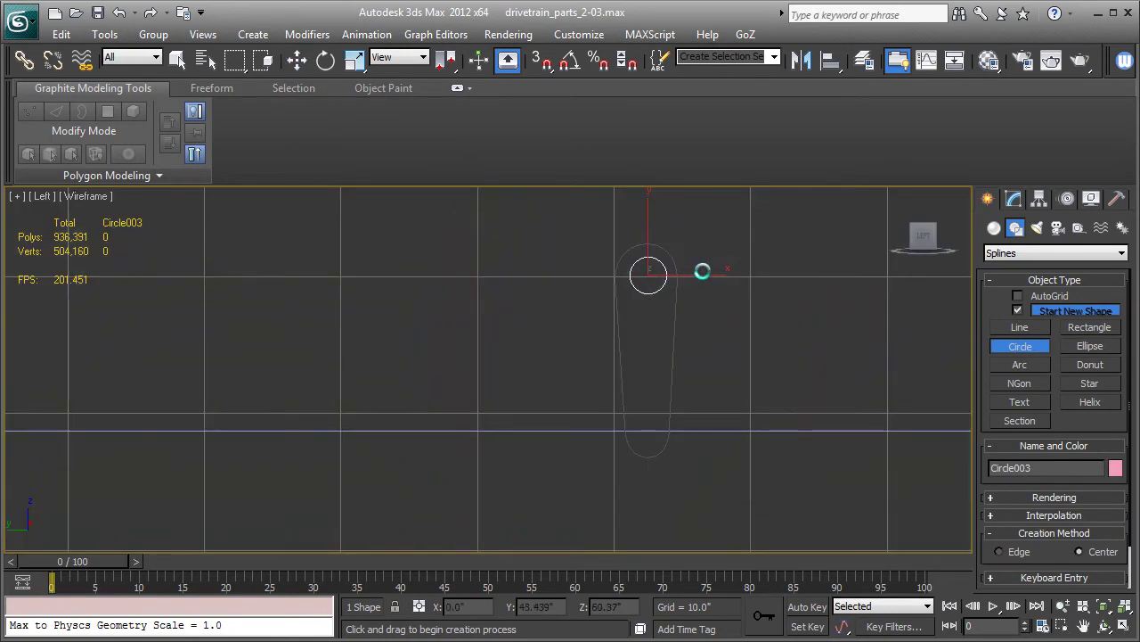
pyautogui.press('w')
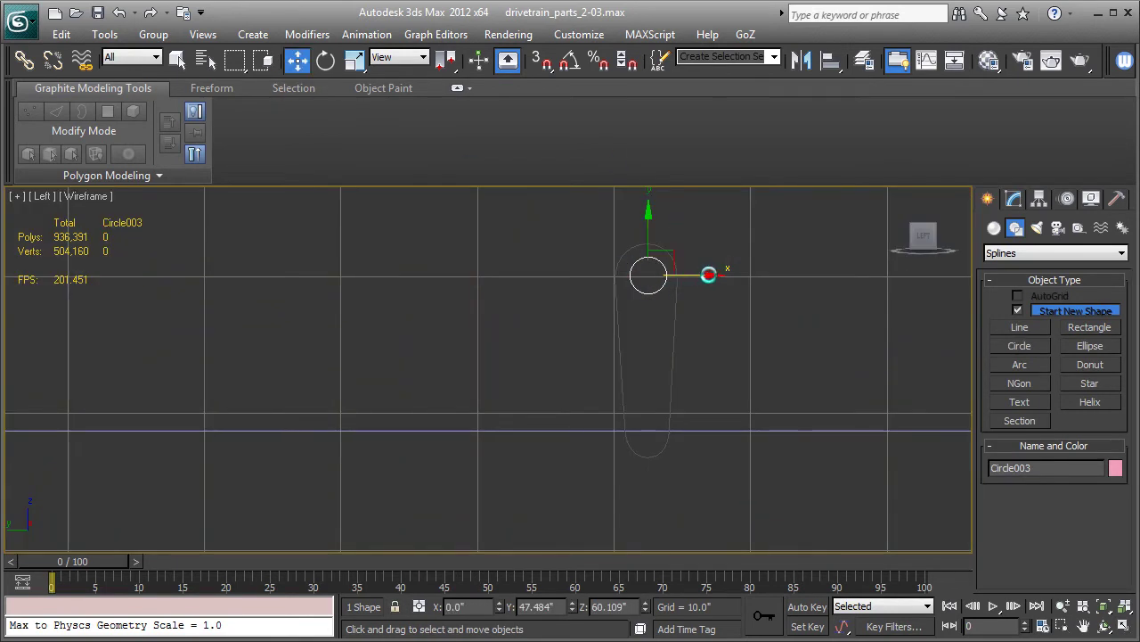
pyautogui.moveTo(705, 276); pyautogui.dragTo(647, 215)
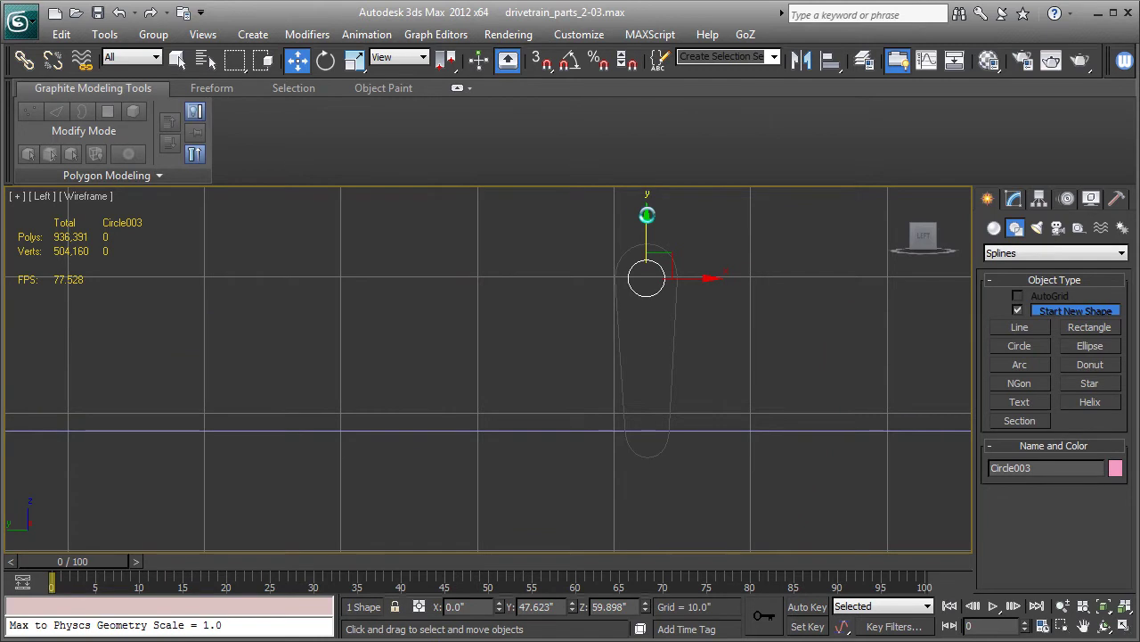
# Step: Copy the upper hole circle straight down into the lower end of the outline
pyautogui.keyDown('ctrl'); pyautogui.click(647, 413); pyautogui.keyUp('ctrl')
pyautogui.click(693, 308)
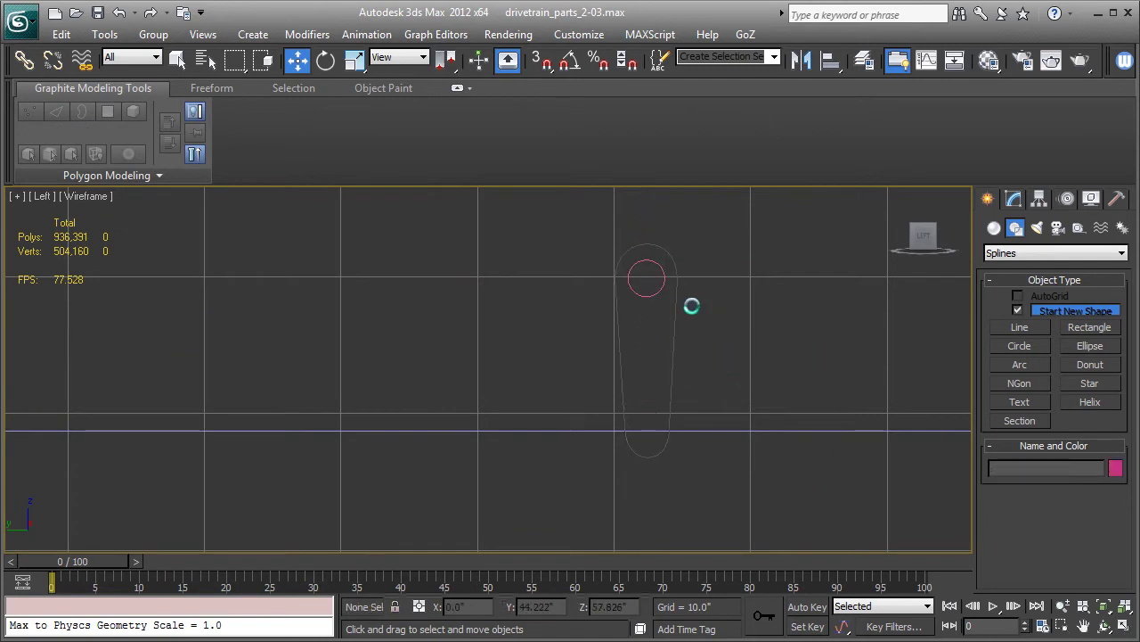
pyautogui.click(654, 295)
pyautogui.keyDown('shift'); pyautogui.moveTo(646, 223); pyautogui.dragTo(643, 419); pyautogui.keyUp('shift')
pyautogui.click(577, 405)
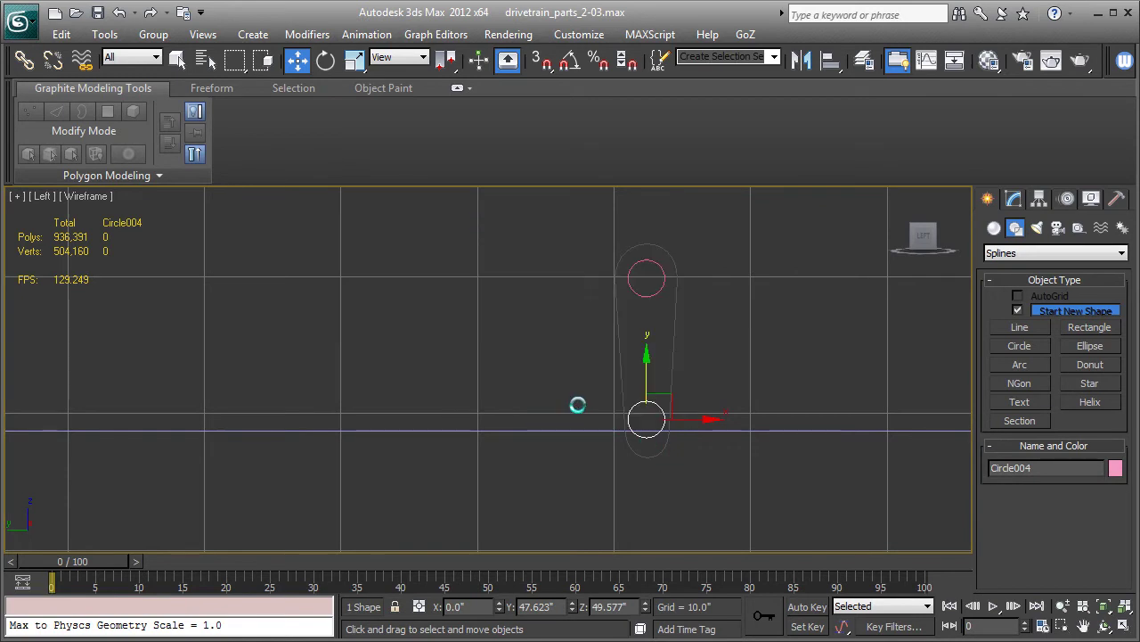
# Step: Scale the lower circle down and center it within the narrow lower end of the outline
pyautogui.press('r')
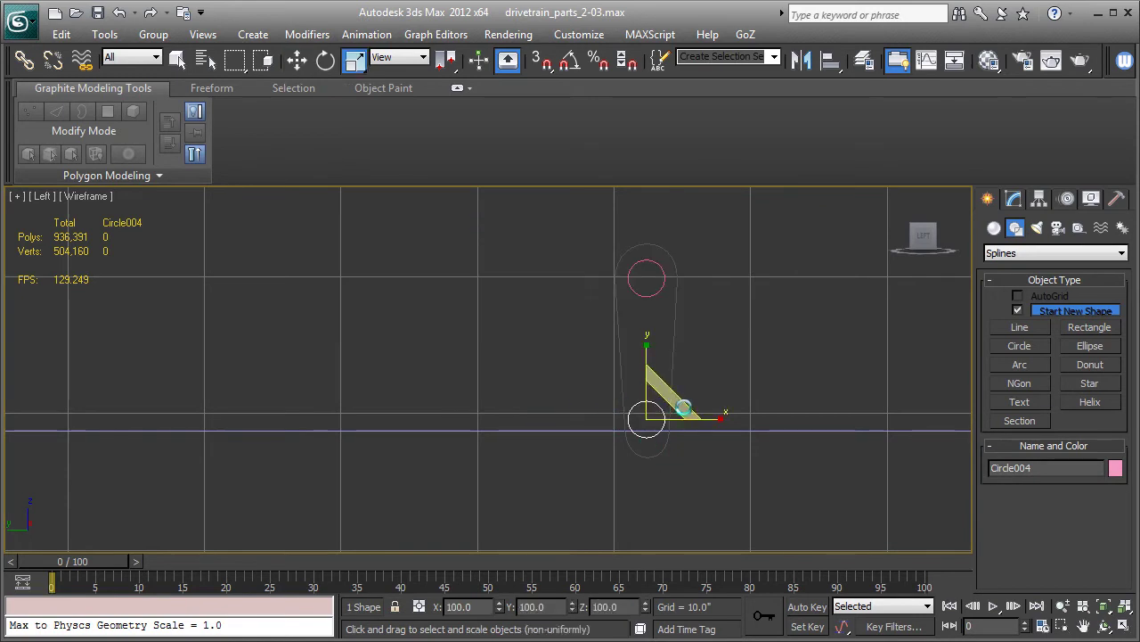
pyautogui.moveTo(683, 406); pyautogui.dragTo(664, 442)
pyautogui.press('w')
pyautogui.moveTo(646, 362); pyautogui.dragTo(645, 380)
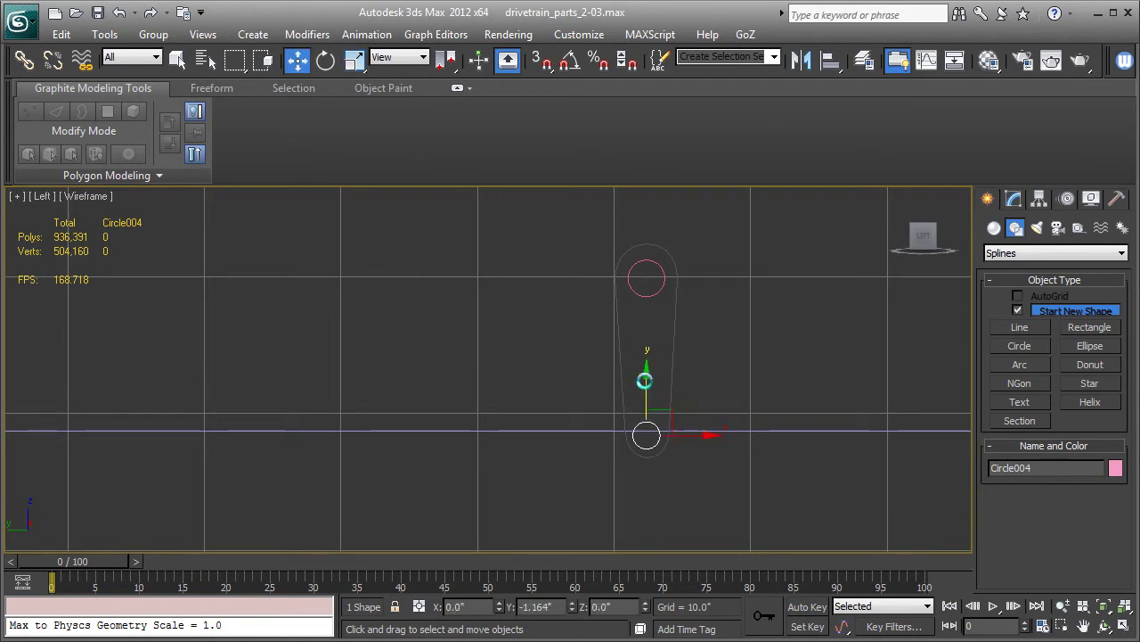
pyautogui.press('F3')
pyautogui.moveTo(701, 437); pyautogui.dragTo(701, 432)
pyautogui.press('F3')
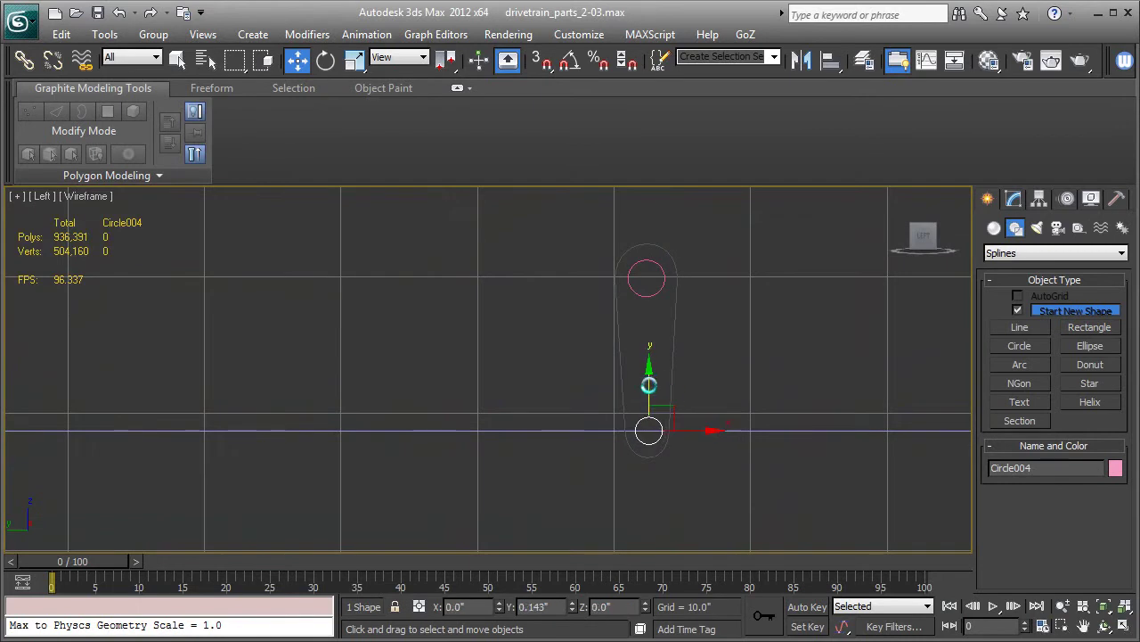
# Step: Attach both hole circles to the link outline so they form a single spline
pyautogui.click(672, 376)
pyautogui.click(1014, 198)
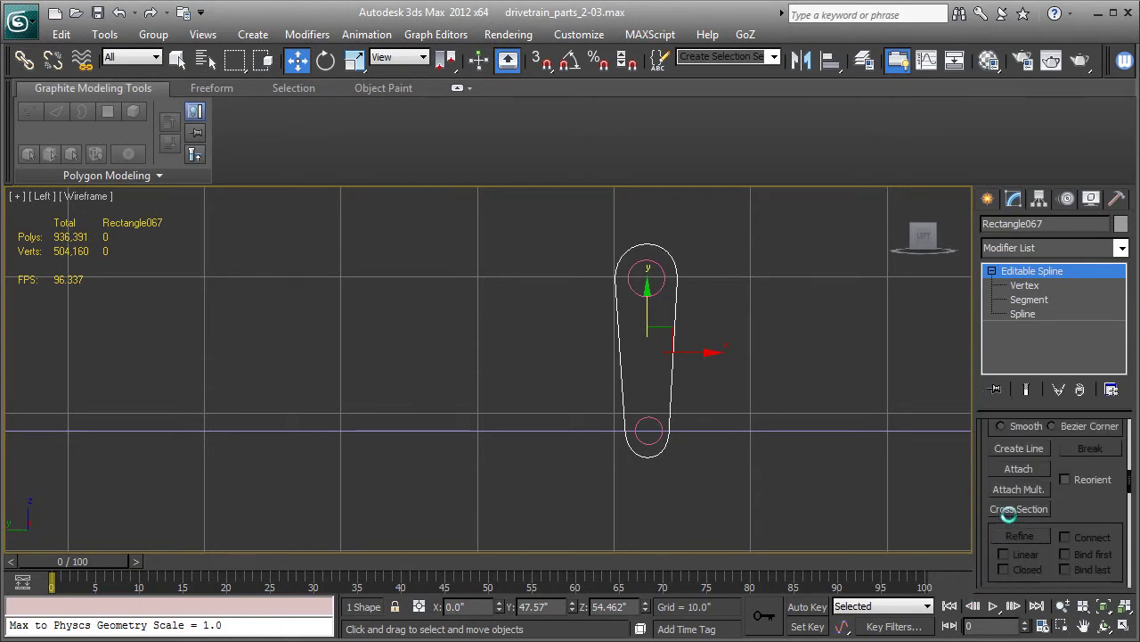
pyautogui.click(1018, 521)
pyautogui.click(651, 291)
pyautogui.click(653, 418)
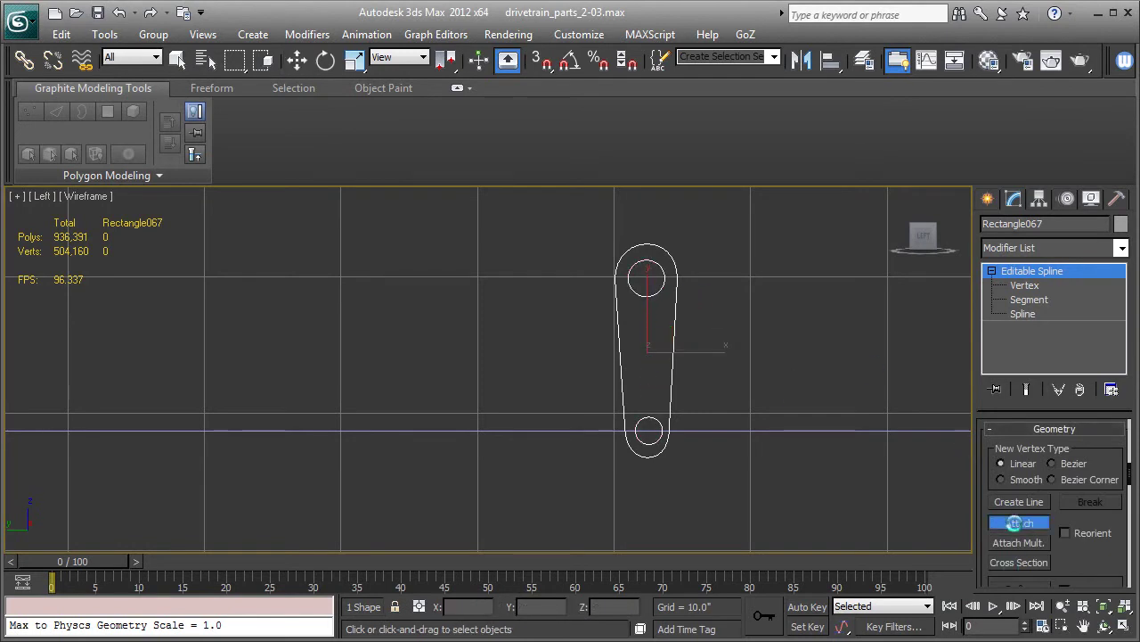
pyautogui.click(1018, 523)
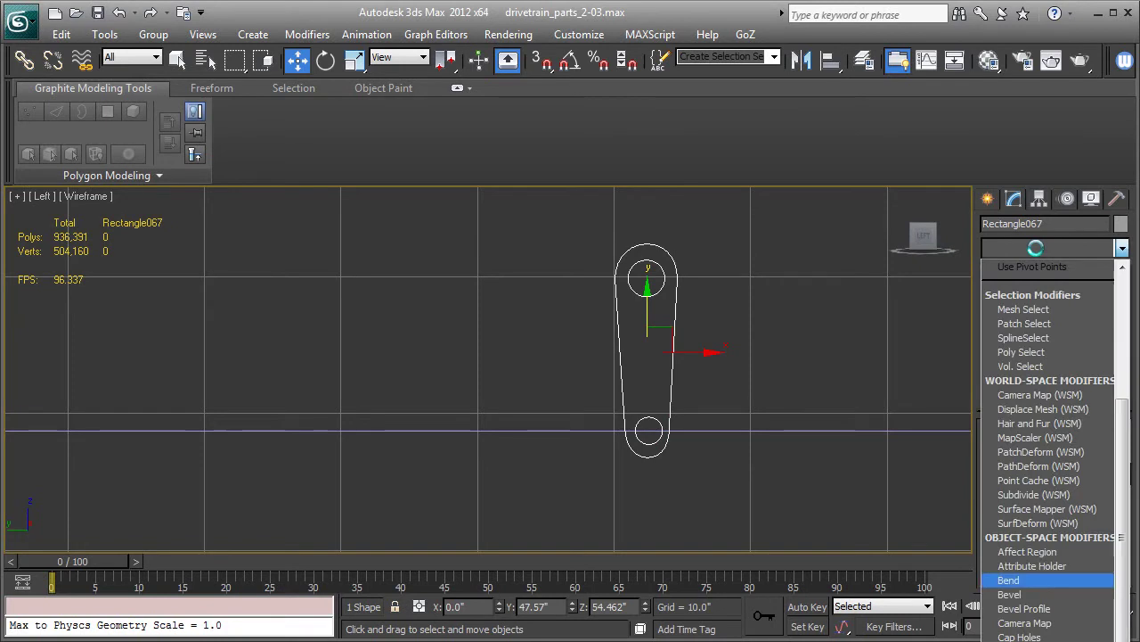
# Step: Apply a Bevel modifier to the link outline and isolate it in a shaded perspective view
pyautogui.press('b')
pyautogui.click(1020, 280)
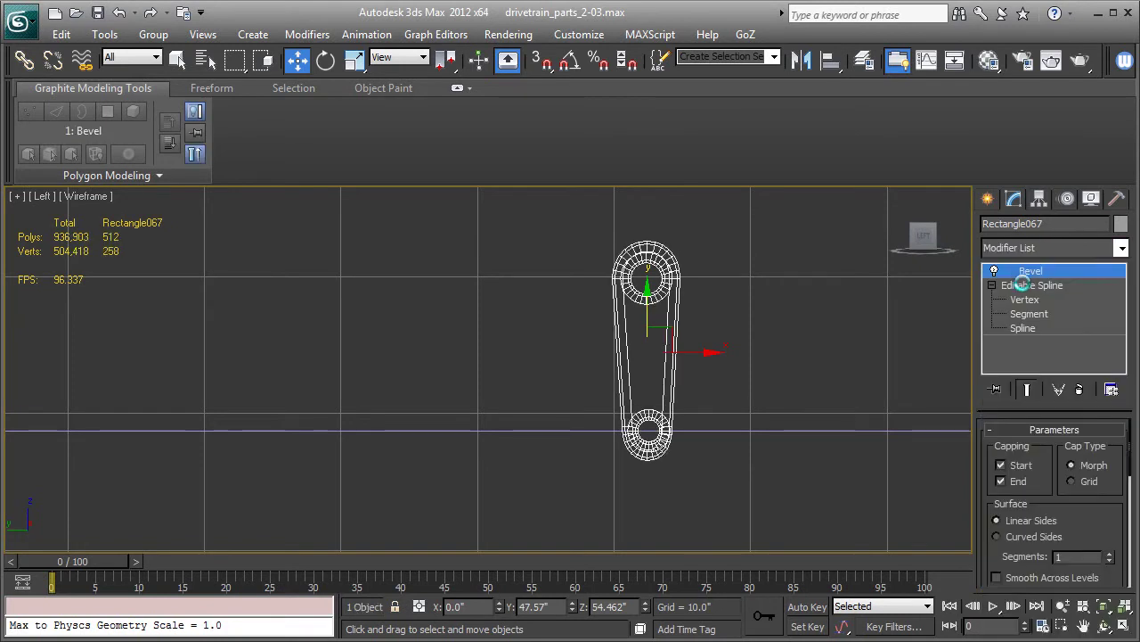
pyautogui.press('p')
pyautogui.press('z')
pyautogui.keyDown('alt'); pyautogui.moveTo(403, 385); pyautogui.dragTo(408, 451, button='middle'); pyautogui.keyUp('alt')
pyautogui.press('F3')
pyautogui.hotkey('alt', 'q')
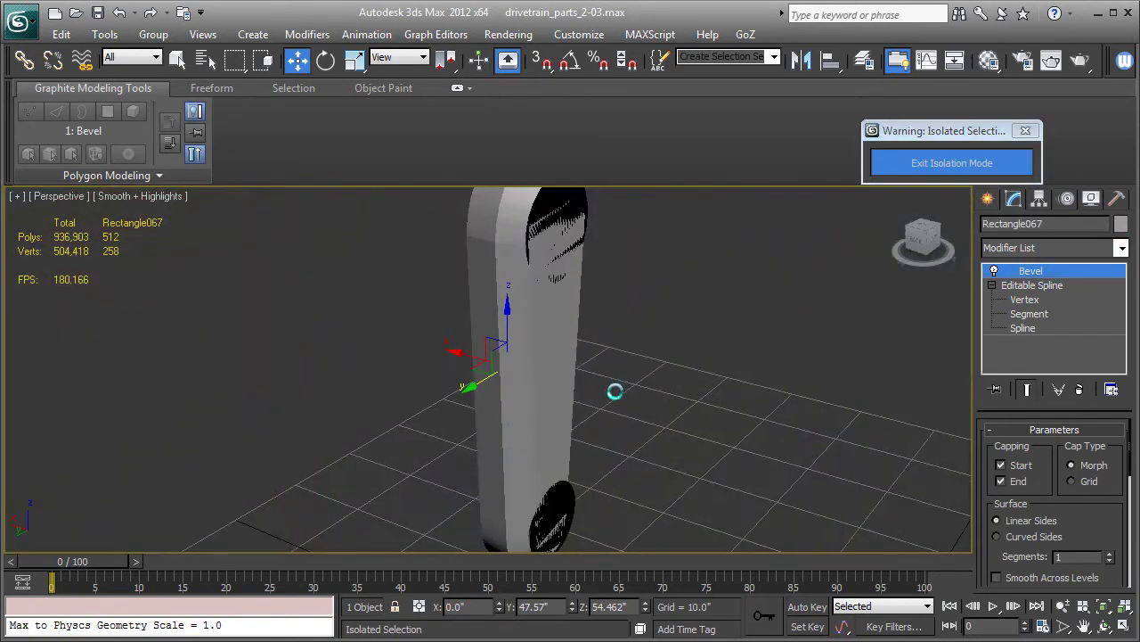
# Step: Reset the Bevel's Level 1 and Level 2 heights and outlines to 0 and disable Level 2
pyautogui.scroll(-6, 1093, 489)
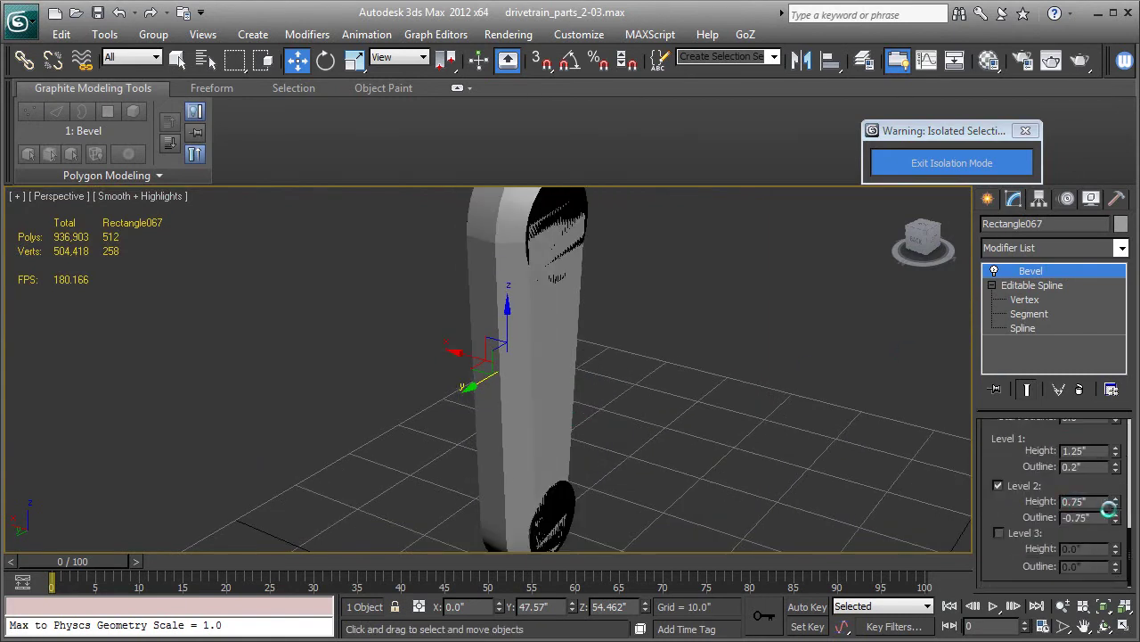
pyautogui.rightClick(1115, 501)
pyautogui.rightClick(1116, 517)
pyautogui.rightClick(1113, 451)
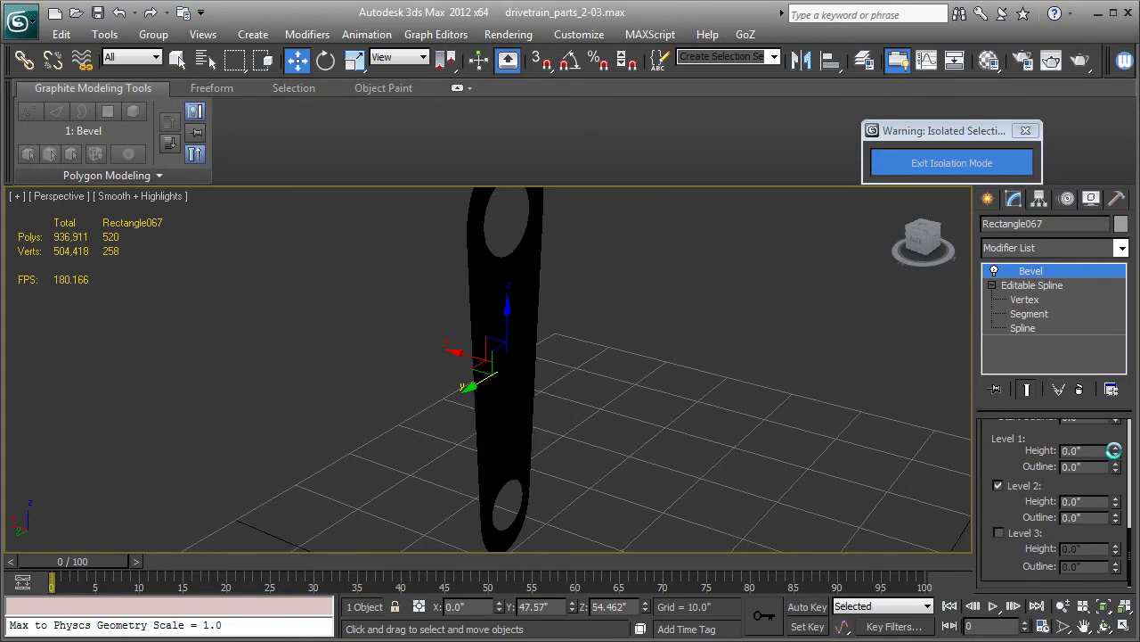
pyautogui.click(998, 485)
# Step: Set the Bevel's Level 1 height to 0.5"
pyautogui.click(1078, 451)
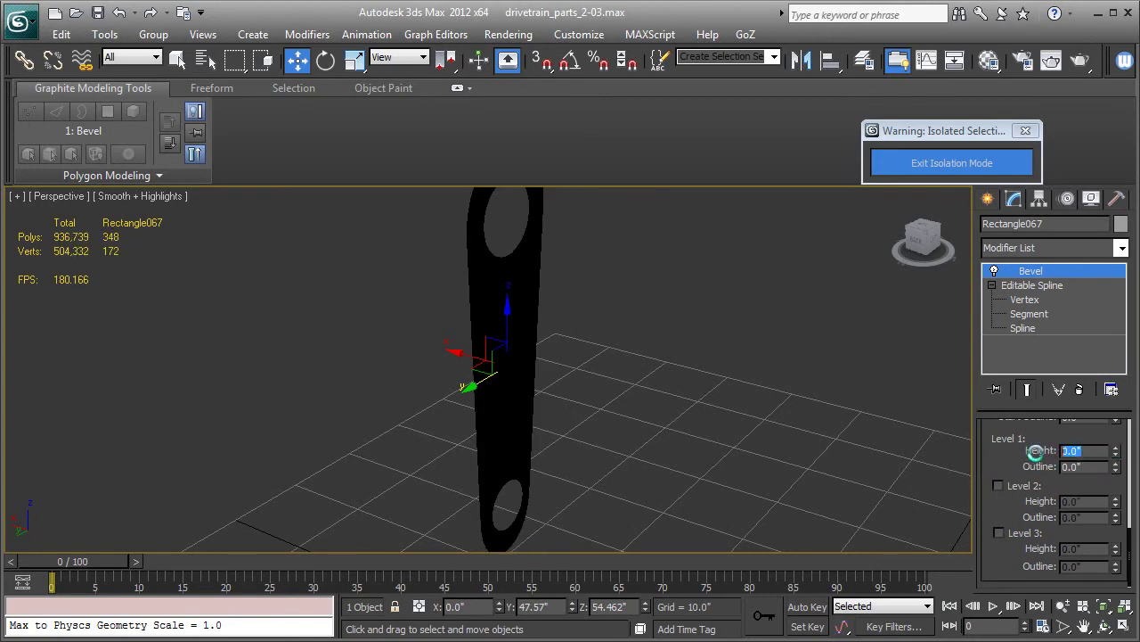
pyautogui.write('.25')
pyautogui.press('Tab')
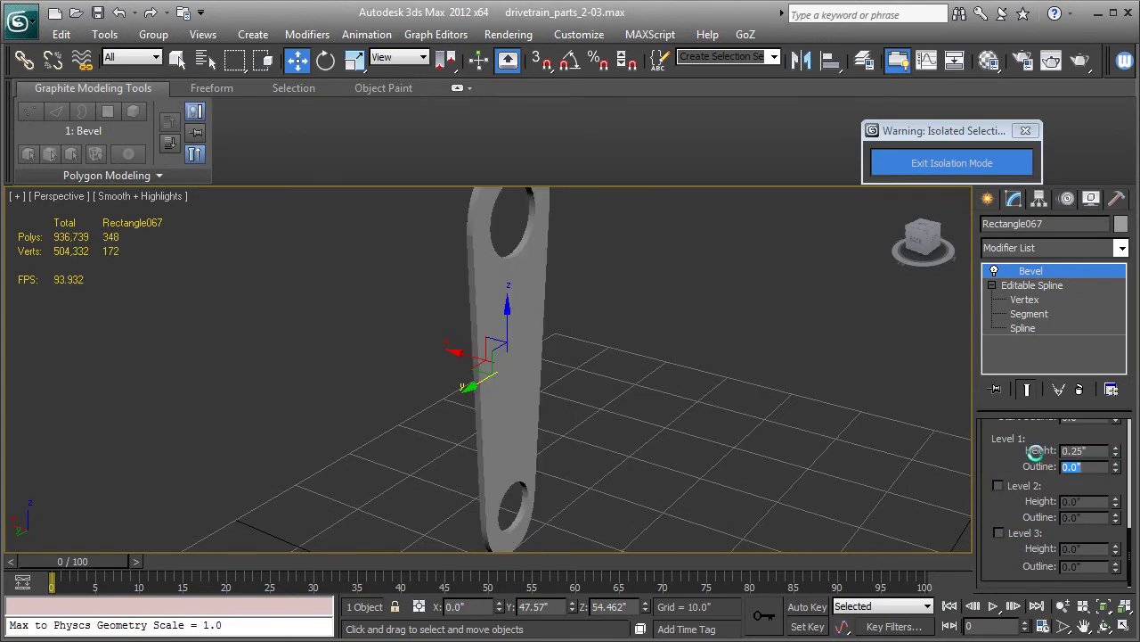
pyautogui.moveTo(1081, 450); pyautogui.dragTo(1072, 451)
pyautogui.write('5')
pyautogui.press('Tab')
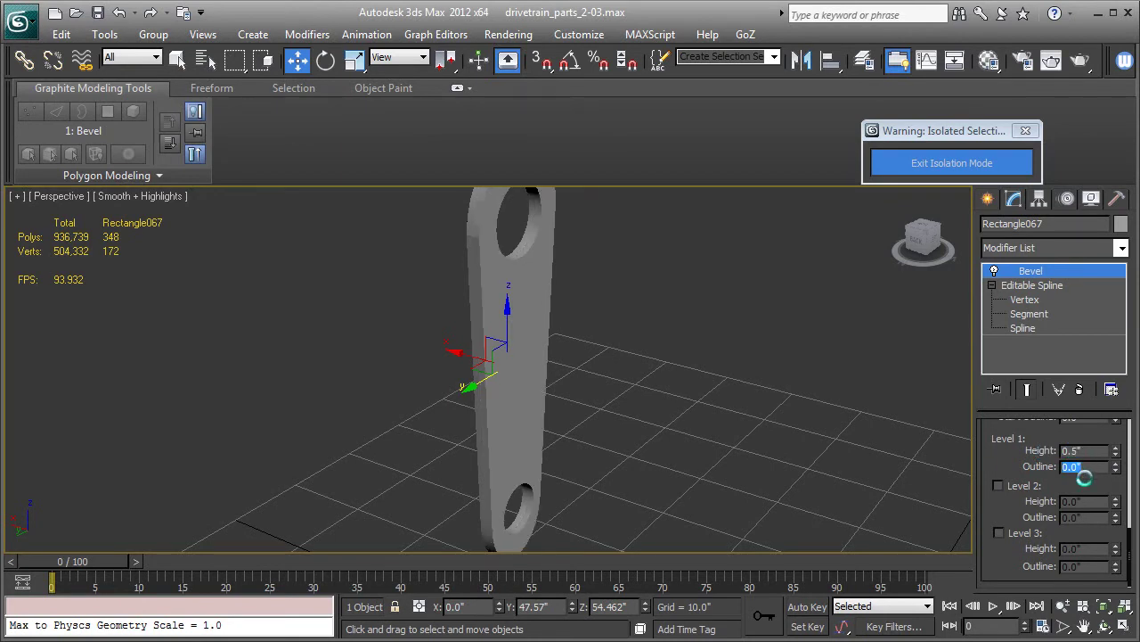
# Step: Enable the Bevel's Level 2 with a height of 0.25" and an outline of -0.2"
pyautogui.click(998, 484)
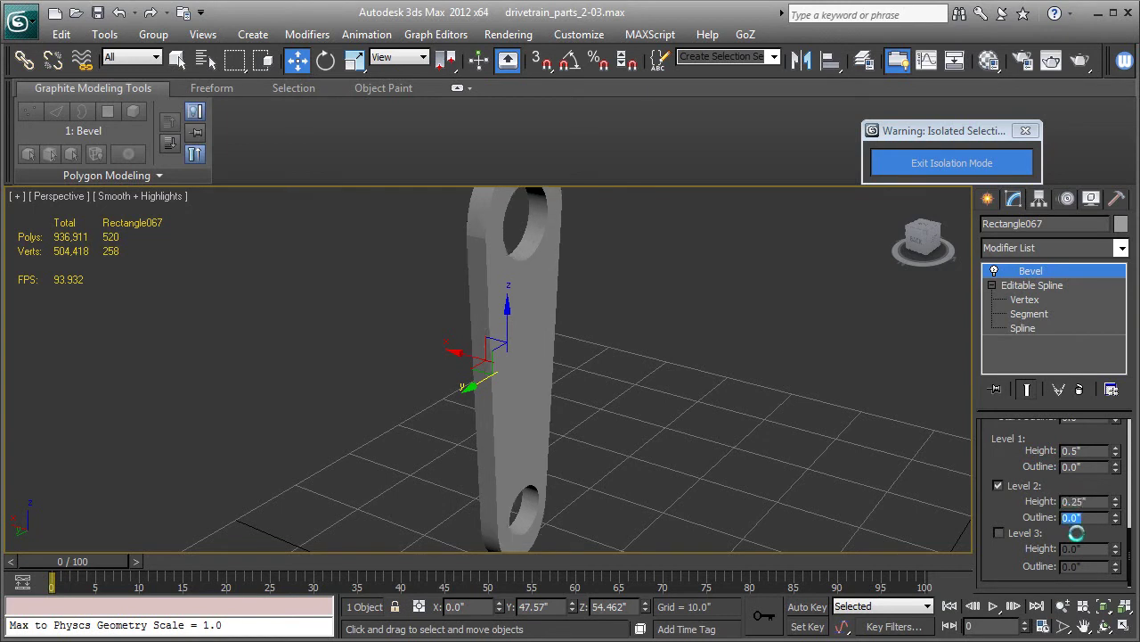
pyautogui.moveTo(1114, 516); pyautogui.dragTo(1114, 515)
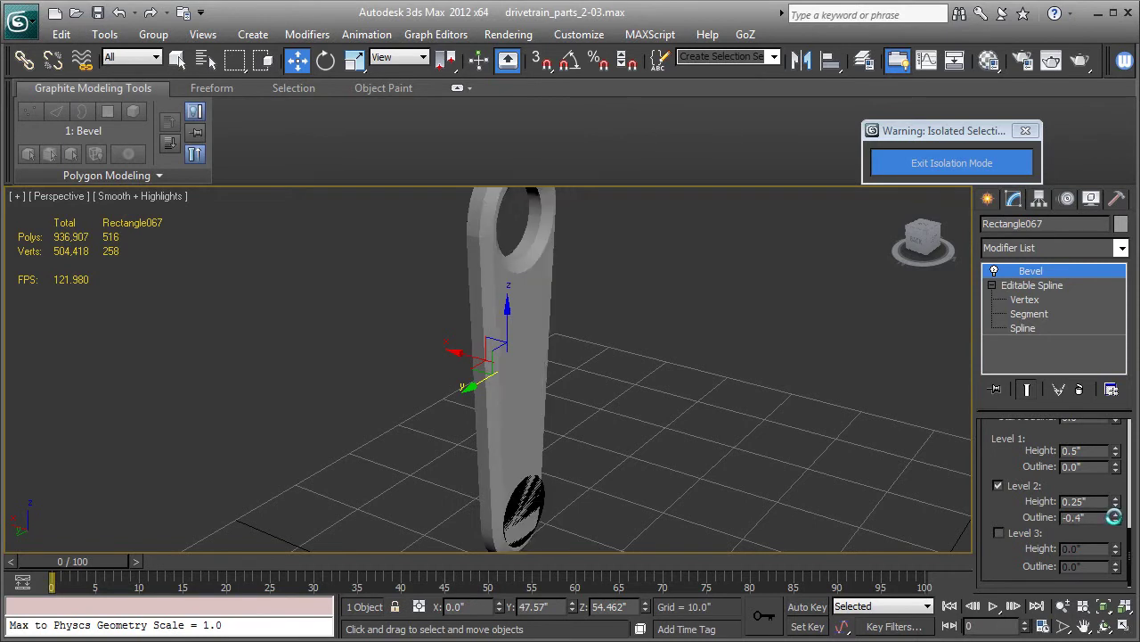
pyautogui.press('F4')
pyautogui.moveTo(800, 442)
pyautogui.mouseDown(button='middle')
pyautogui.moveTo(818, 462)
pyautogui.moveTo(799, 446)
pyautogui.mouseUp(button='middle')
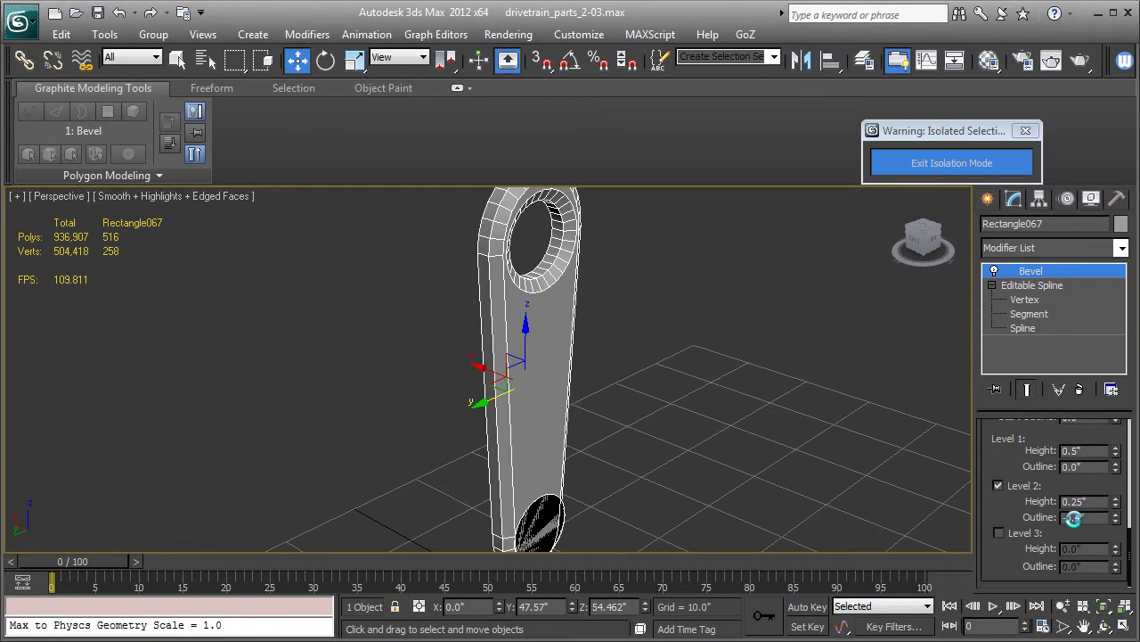
pyautogui.write('2')
pyautogui.press('Return')
pyautogui.moveTo(885, 431); pyautogui.dragTo(883, 396, button='middle')
pyautogui.press('F4')
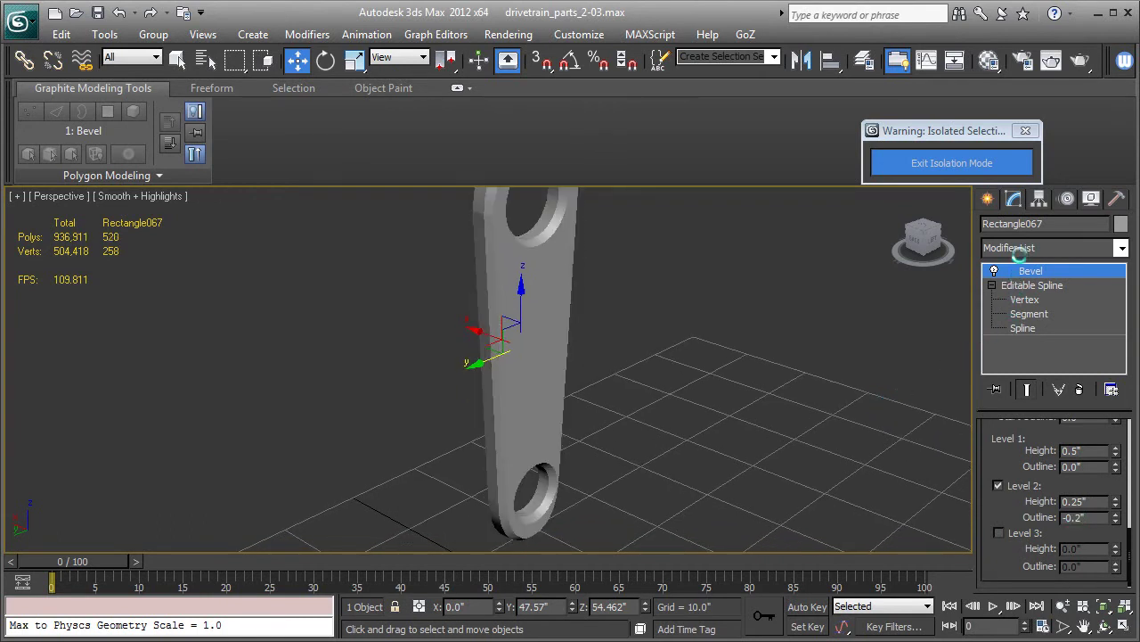
# Step: Select vertices on the link outline's upper arc, set the new vertex type to Bezier, and return to the Bevel level
pyautogui.keyDown('alt'); pyautogui.moveTo(667, 386); pyautogui.dragTo(843, 331, button='middle'); pyautogui.keyUp('alt')
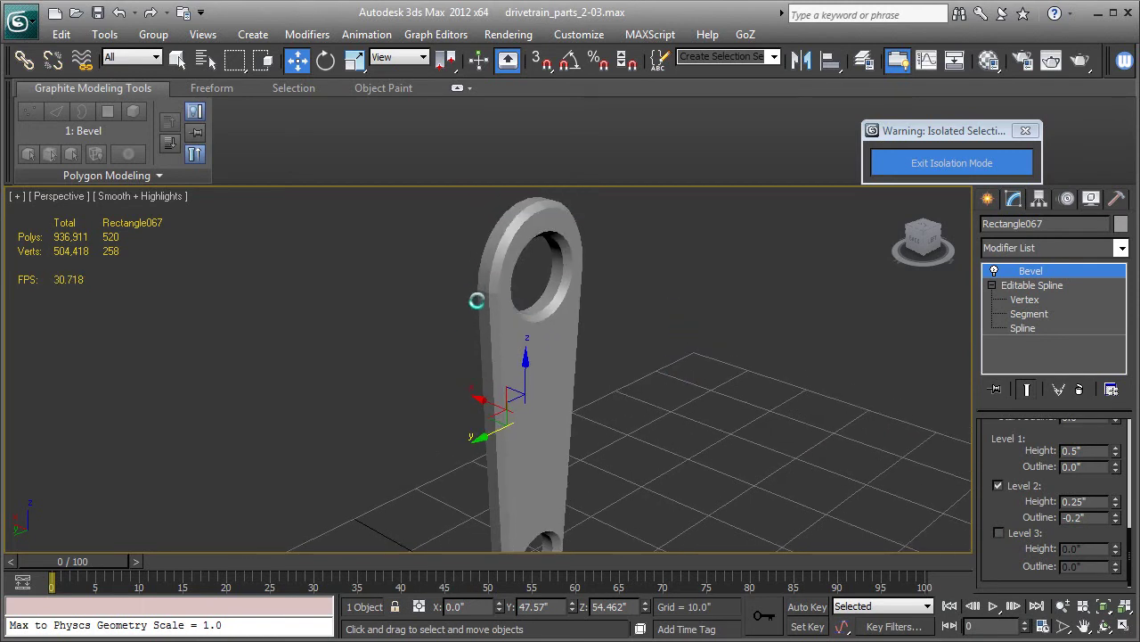
pyautogui.click(1022, 300)
pyautogui.moveTo(454, 276); pyautogui.dragTo(485, 307)
pyautogui.rightClick(477, 290)
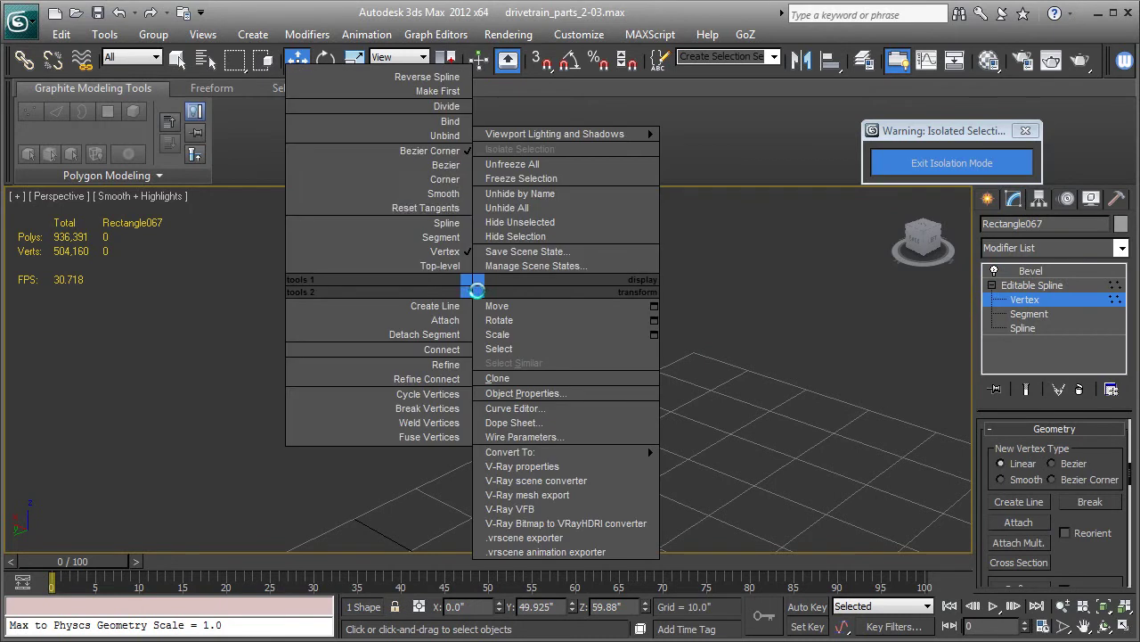
pyautogui.click(392, 176)
pyautogui.moveTo(593, 262); pyautogui.dragTo(552, 239)
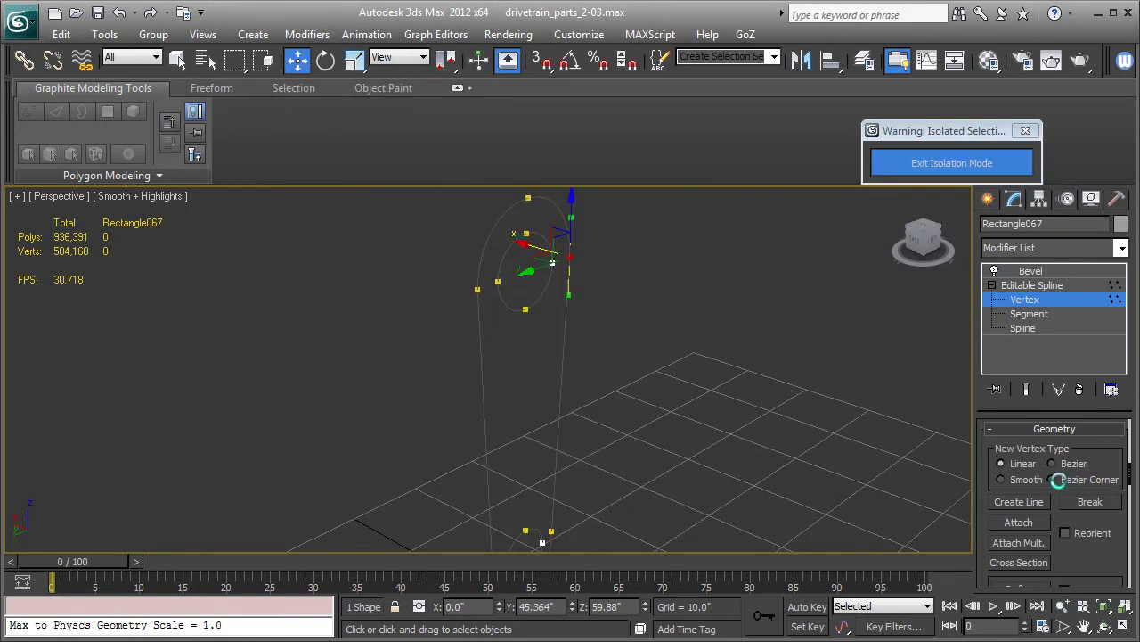
pyautogui.press('F4')
pyautogui.press('F4')
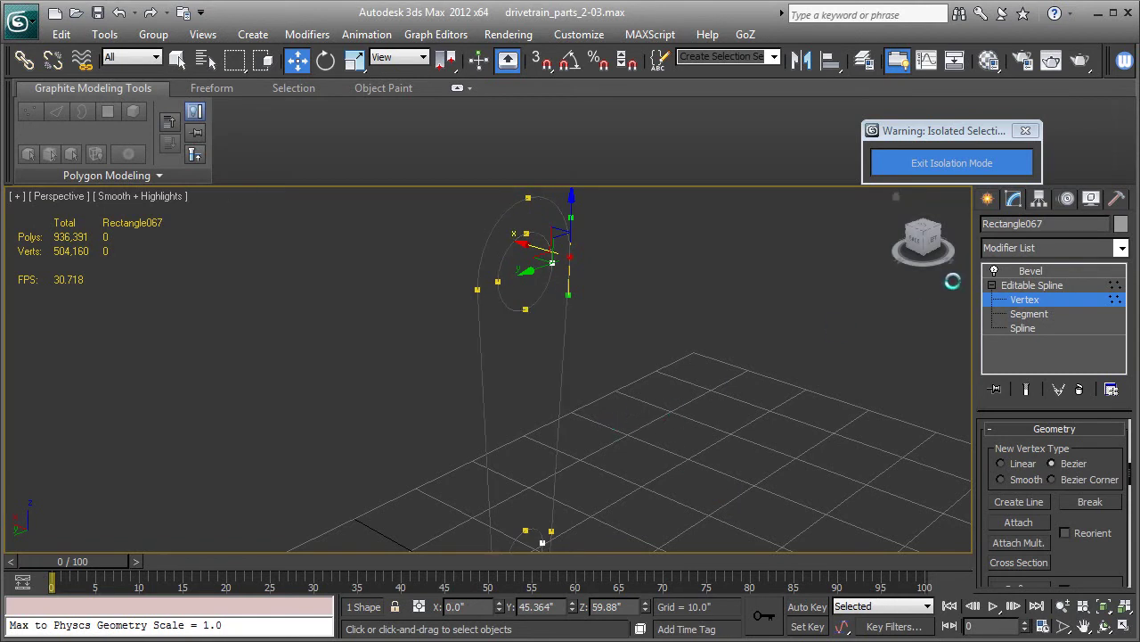
pyautogui.click(1031, 271)
# Step: Rename the beveled link object as pivot_linkage-01 and exit isolation mode
pyautogui.keyDown('alt'); pyautogui.moveTo(689, 414); pyautogui.dragTo(642, 389, button='middle'); pyautogui.keyUp('alt')
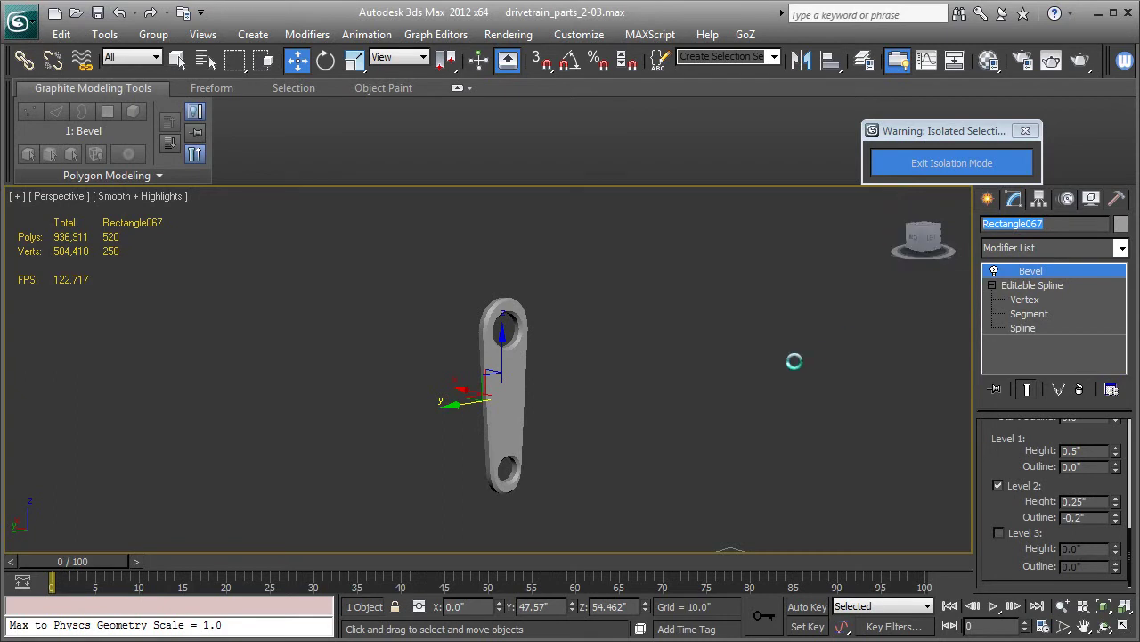
pyautogui.keyDown('alt'); pyautogui.moveTo(727, 349); pyautogui.dragTo(863, 327, button='middle'); pyautogui.keyUp('alt')
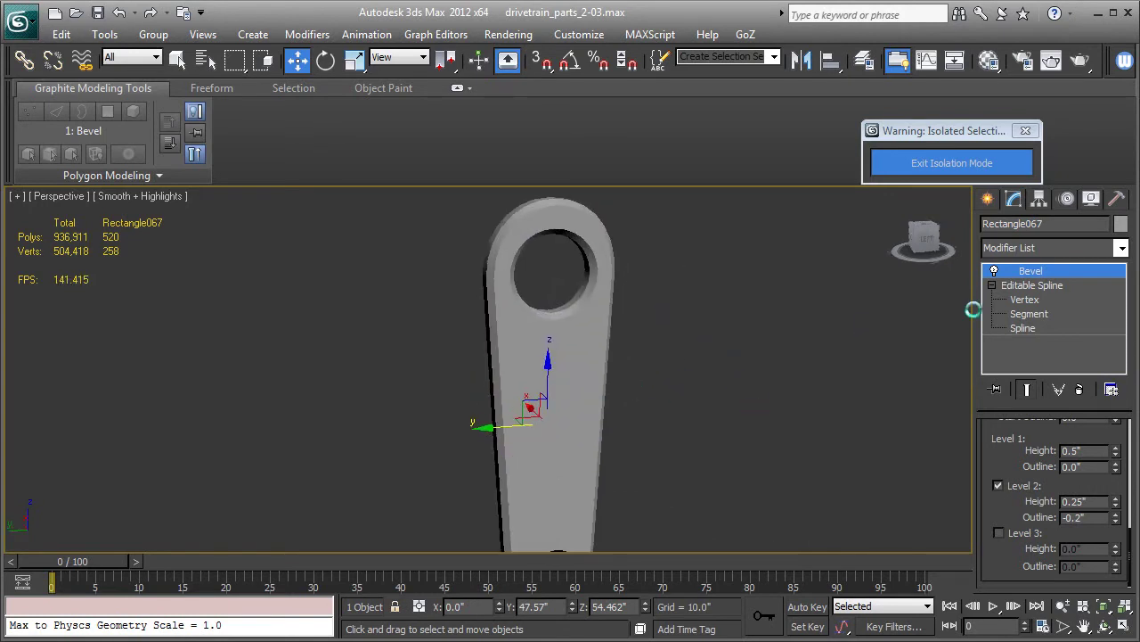
pyautogui.moveTo(1052, 223); pyautogui.dragTo(986, 225)
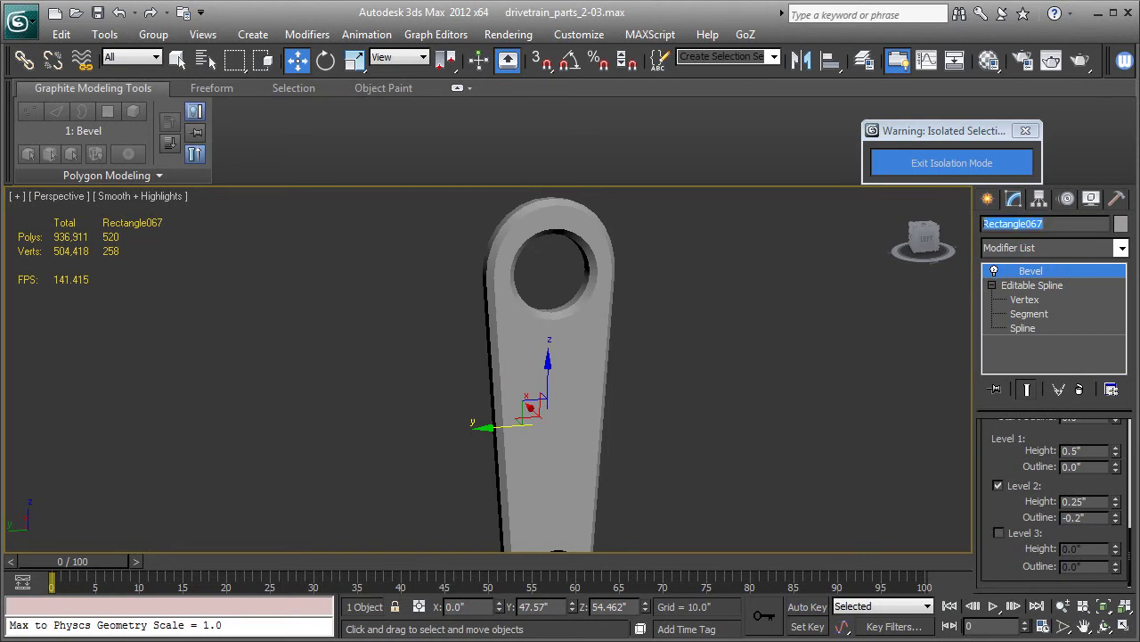
pyautogui.write('pivot_linkage-01')
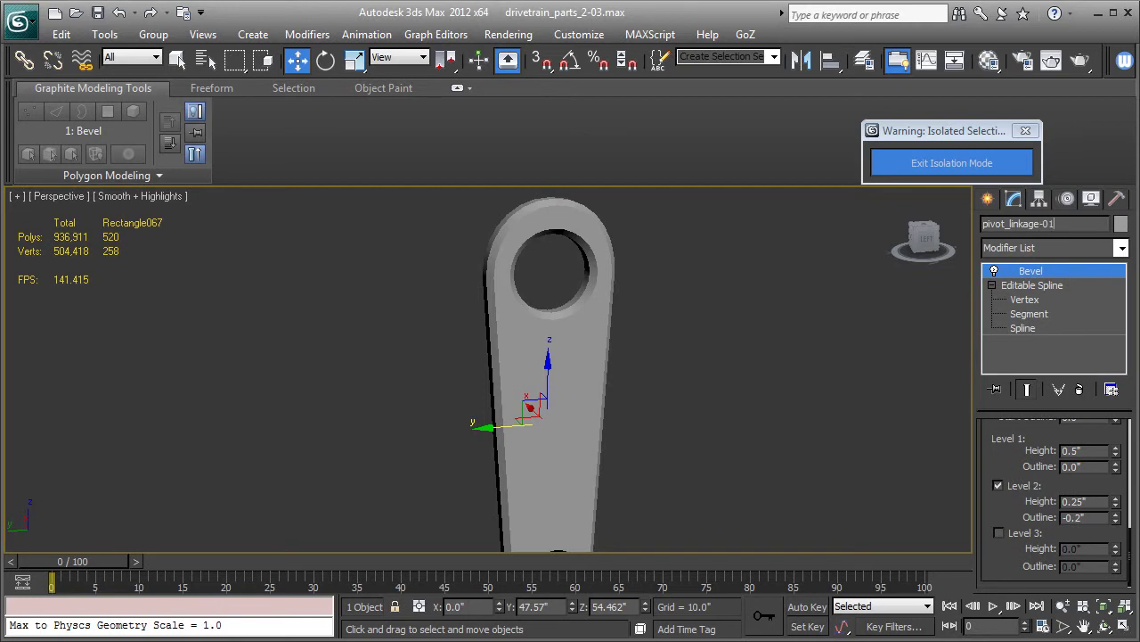
pyautogui.click(998, 169)
# Step: In the Left view, draw a long thin rectangle from the link's lower hole to the reference cylinder and switch to wireframe display
pyautogui.press('l')
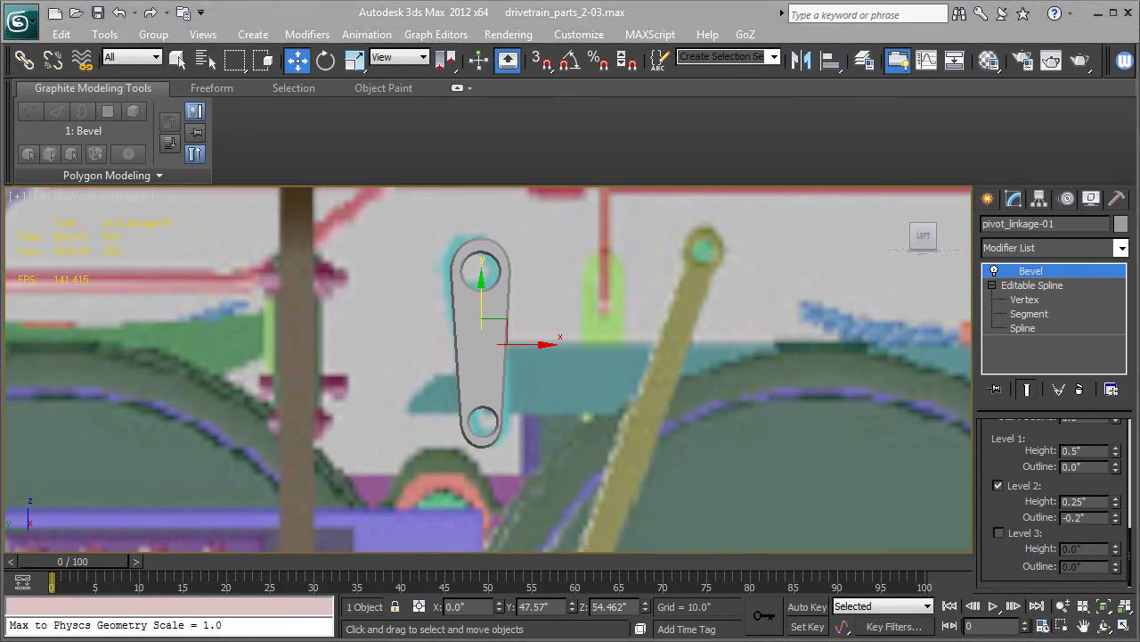
pyautogui.moveTo(391, 349); pyautogui.dragTo(681, 360, button='middle')
pyautogui.scroll(-3, 809, 355)
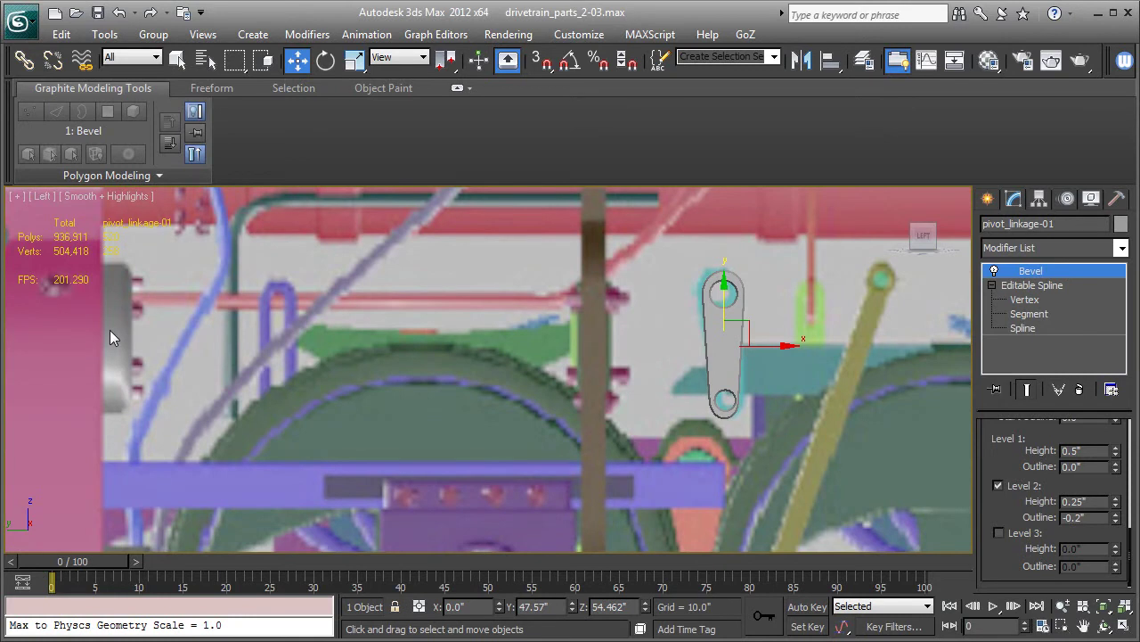
pyautogui.moveTo(110, 331); pyautogui.dragTo(129, 331, button='middle')
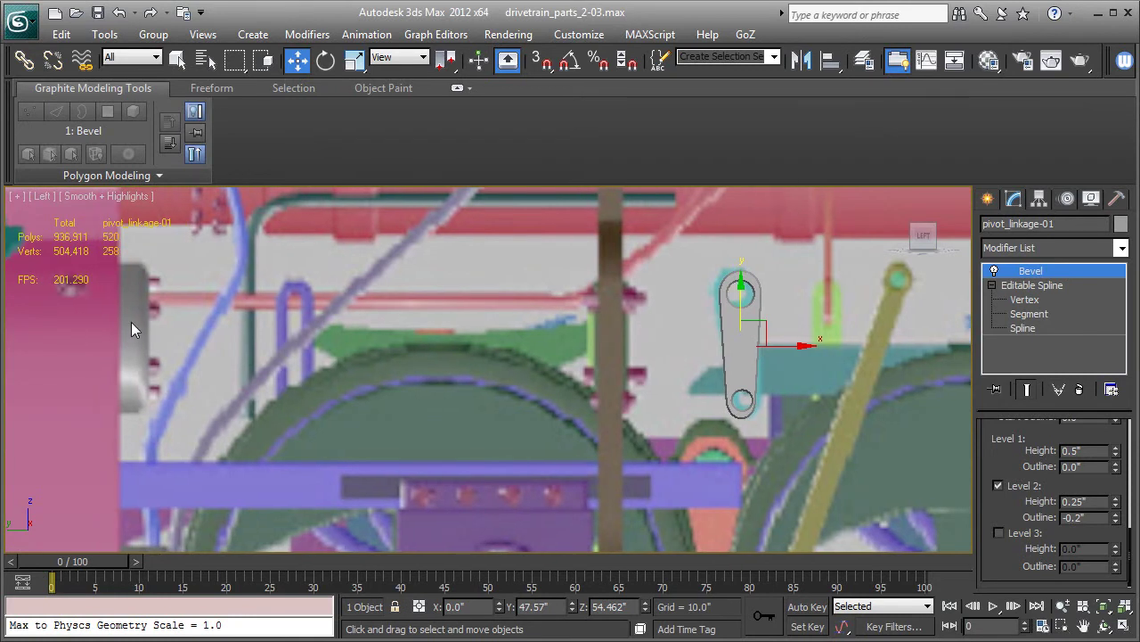
pyautogui.click(989, 201)
pyautogui.click(1090, 327)
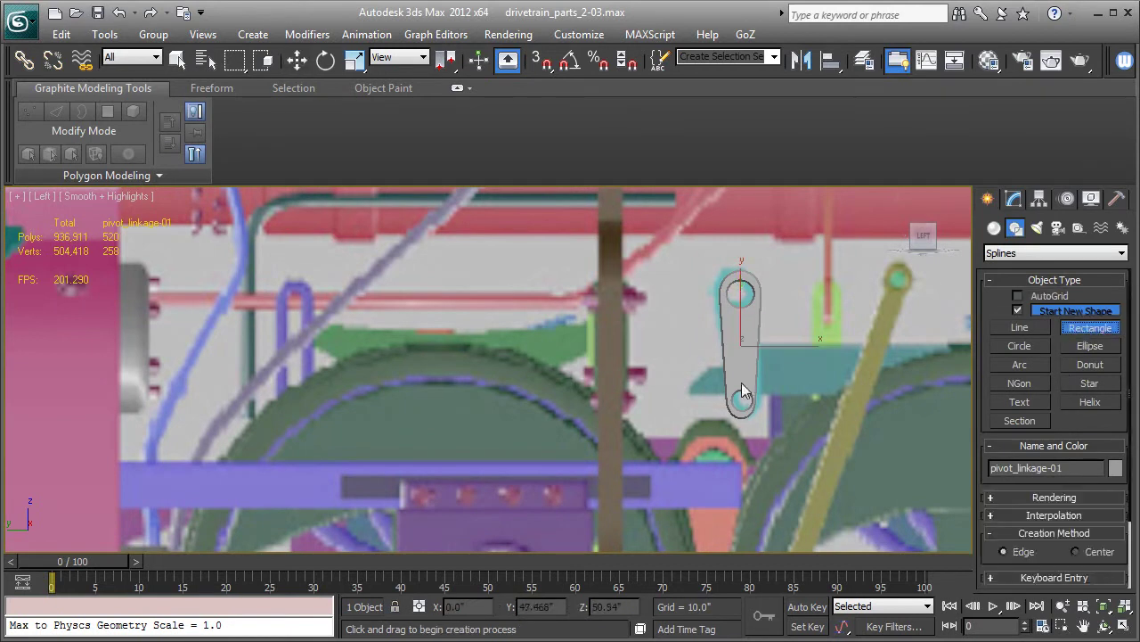
pyautogui.moveTo(431, 394); pyautogui.dragTo(123, 410)
pyautogui.press('F3')
pyautogui.press('F3')
pyautogui.press('F3')
pyautogui.press('F3')
pyautogui.press('F3')
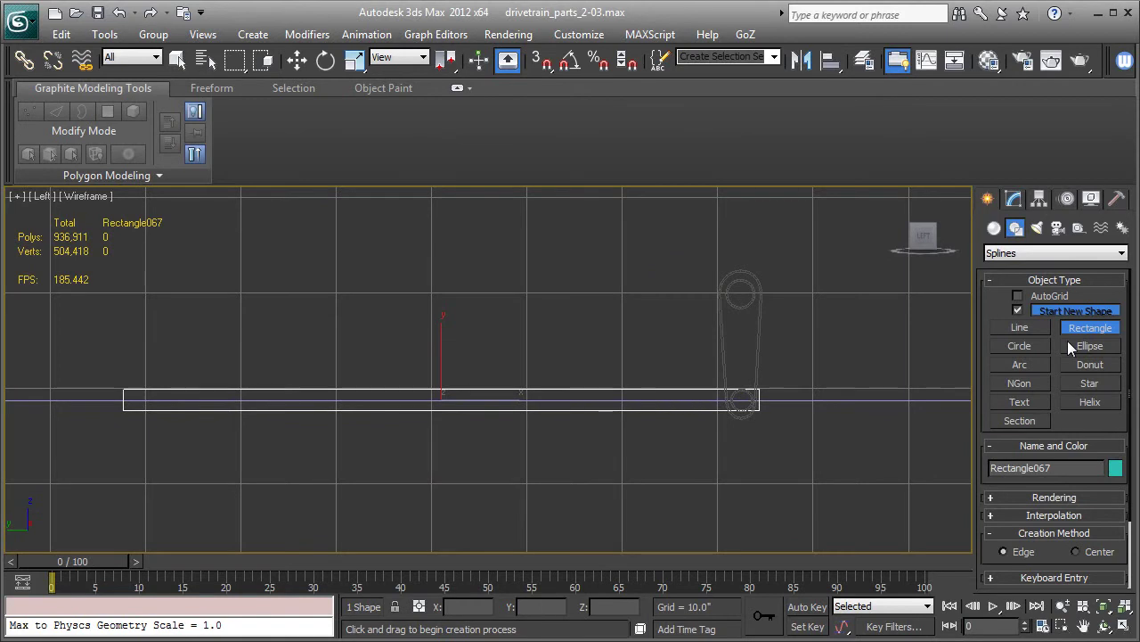
# Step: Draw a circle centred on the rectangle's end at the link, about Y 45.6", and copy it to the opposite end at about Y 112.2"
pyautogui.click(1027, 345)
pyautogui.moveTo(759, 400); pyautogui.dragTo(780, 401)
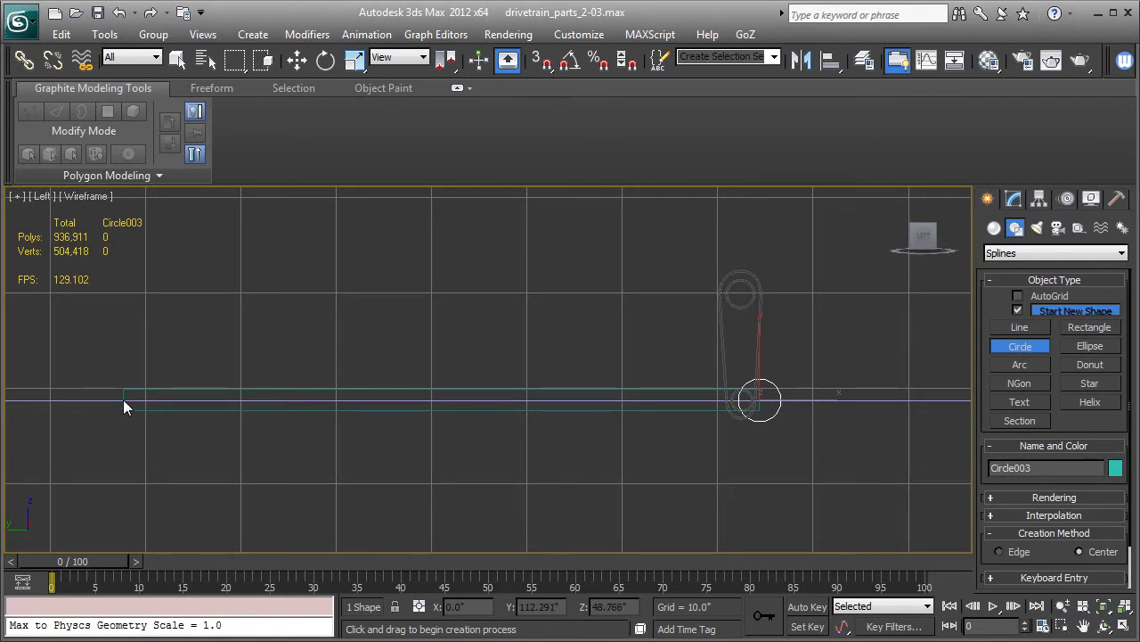
pyautogui.click(297, 60)
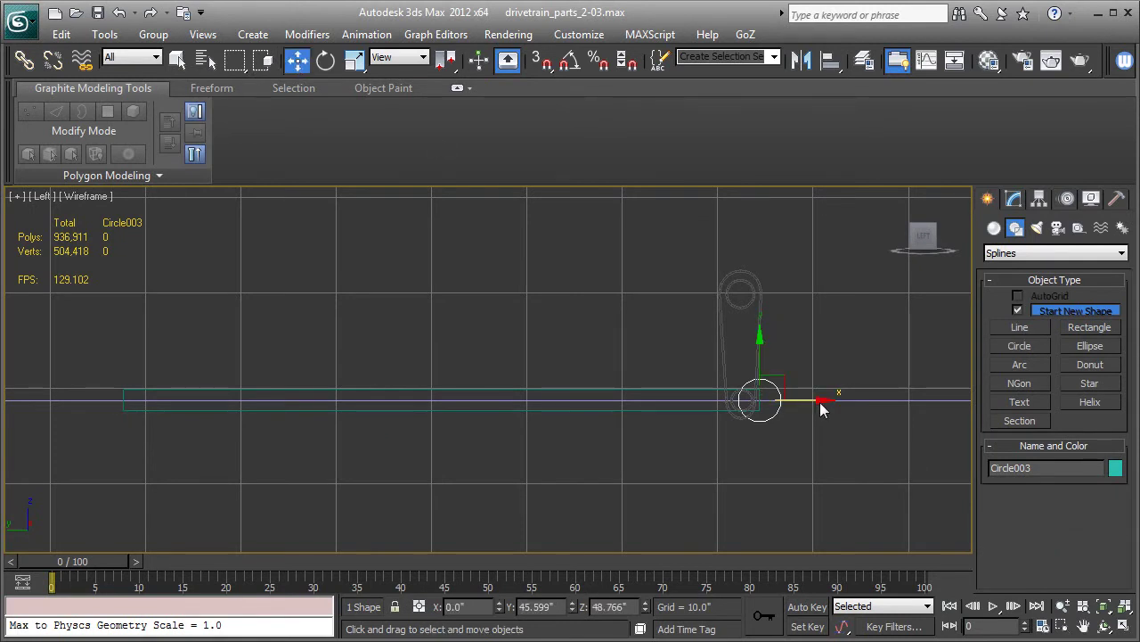
pyautogui.keyDown('shift'); pyautogui.moveTo(825, 403); pyautogui.dragTo(191, 392); pyautogui.keyUp('shift')
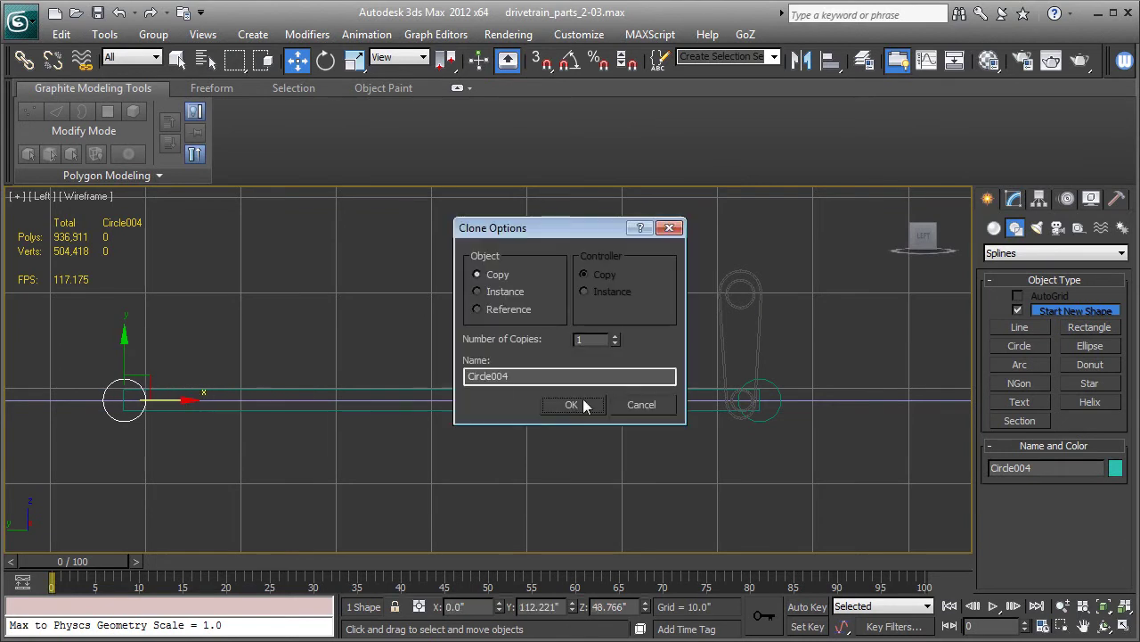
pyautogui.click(570, 404)
# Step: Convert the long rectangle to an Editable Spline and attach both end circles to it
pyautogui.click(579, 392)
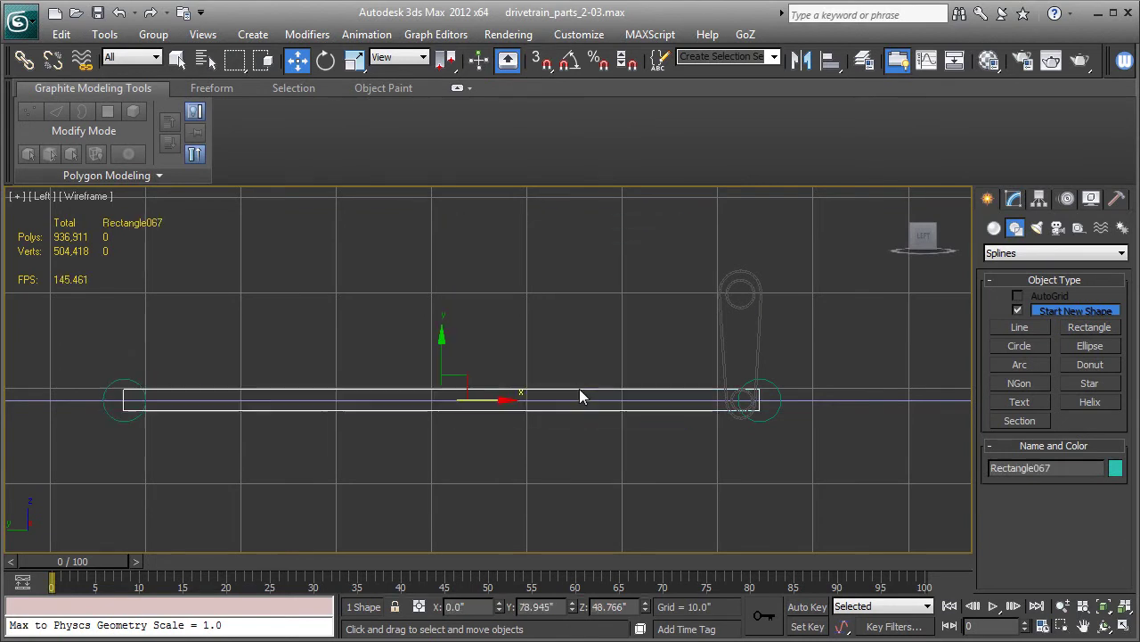
pyautogui.click(1014, 198)
pyautogui.rightClick(1036, 273)
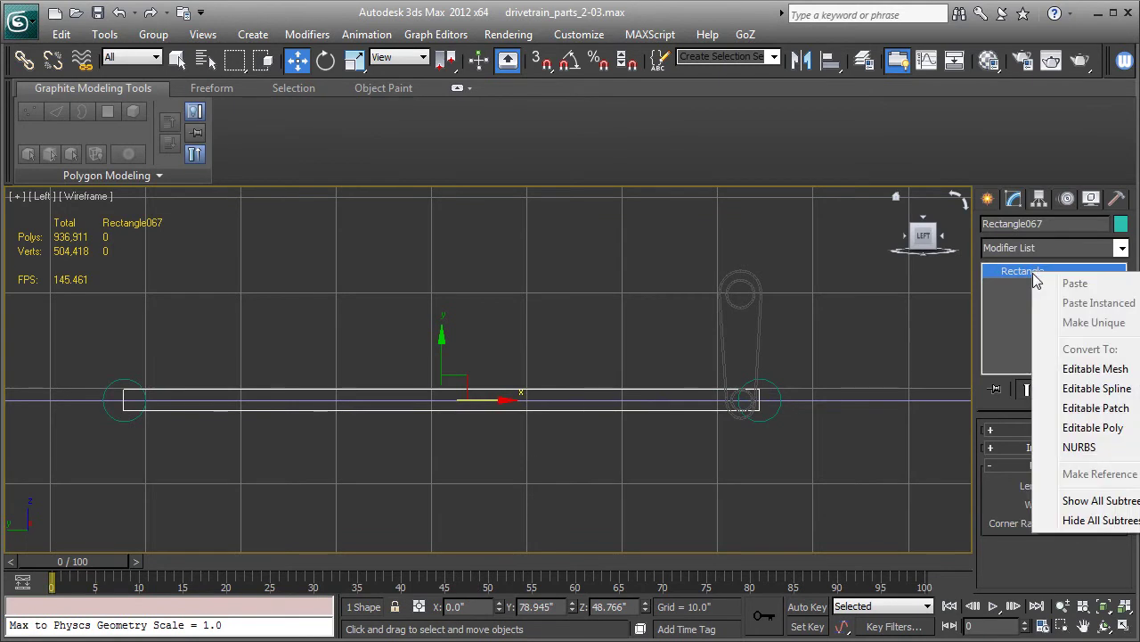
pyautogui.click(1124, 392)
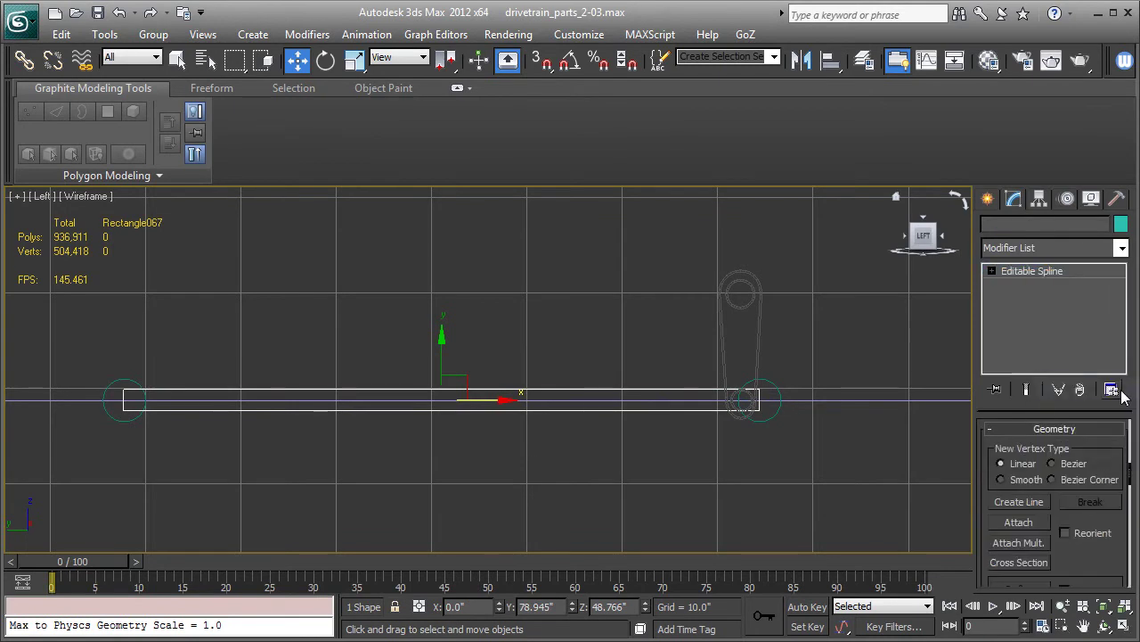
pyautogui.click(1033, 522)
pyautogui.click(763, 402)
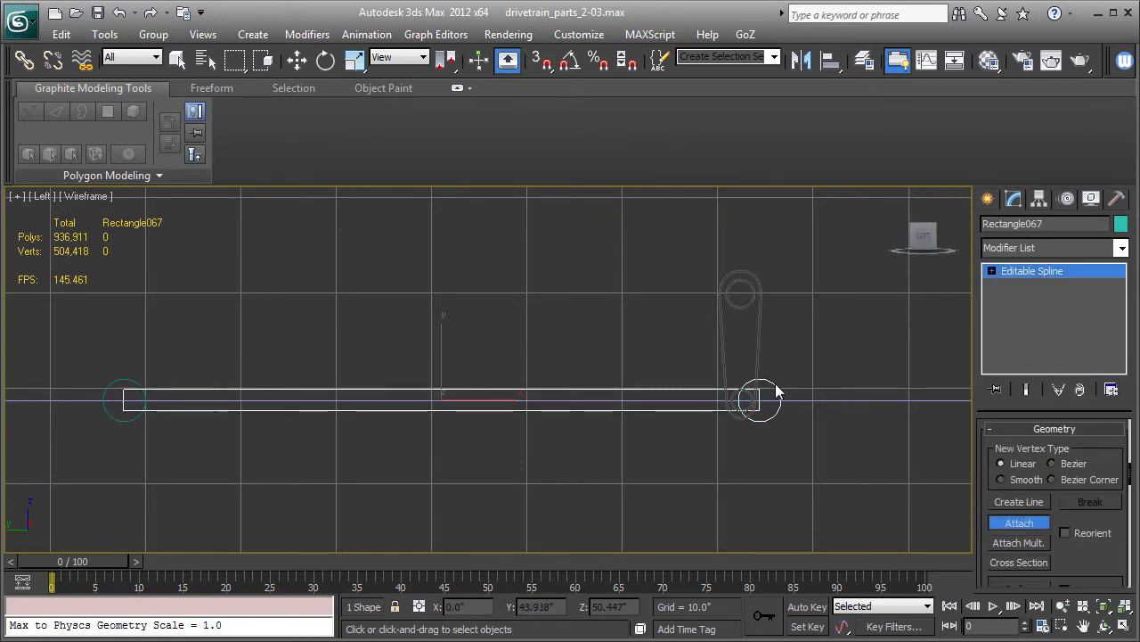
pyautogui.click(138, 384)
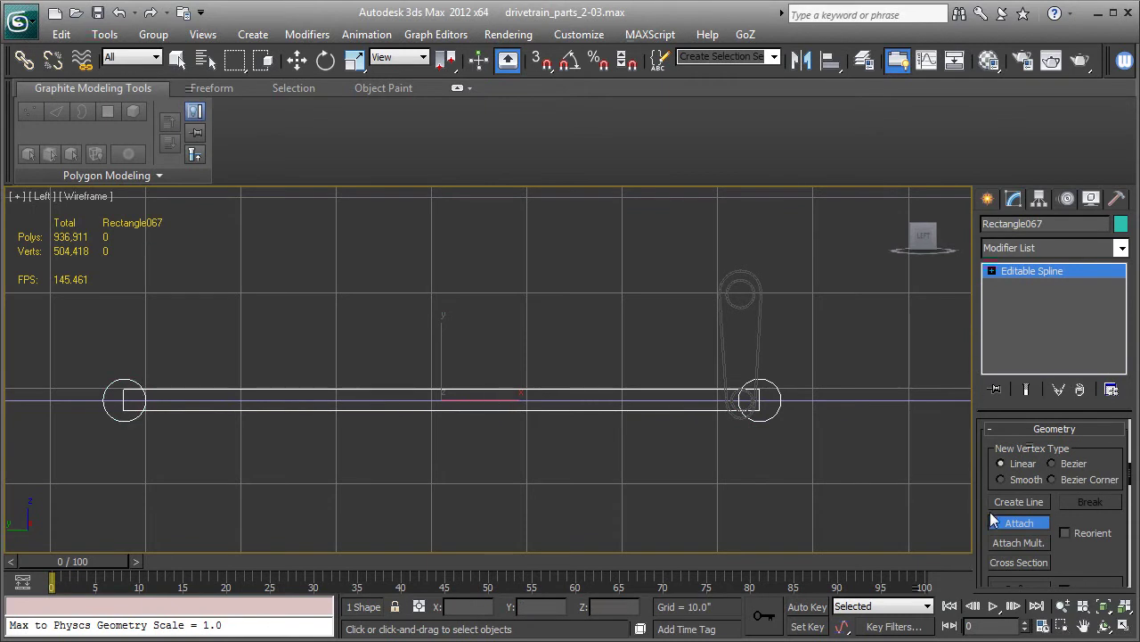
pyautogui.click(1011, 524)
# Step: Merge the rectangle spline with both end circles into one rod outline using Boolean Union
pyautogui.scroll(-1, 988, 472)
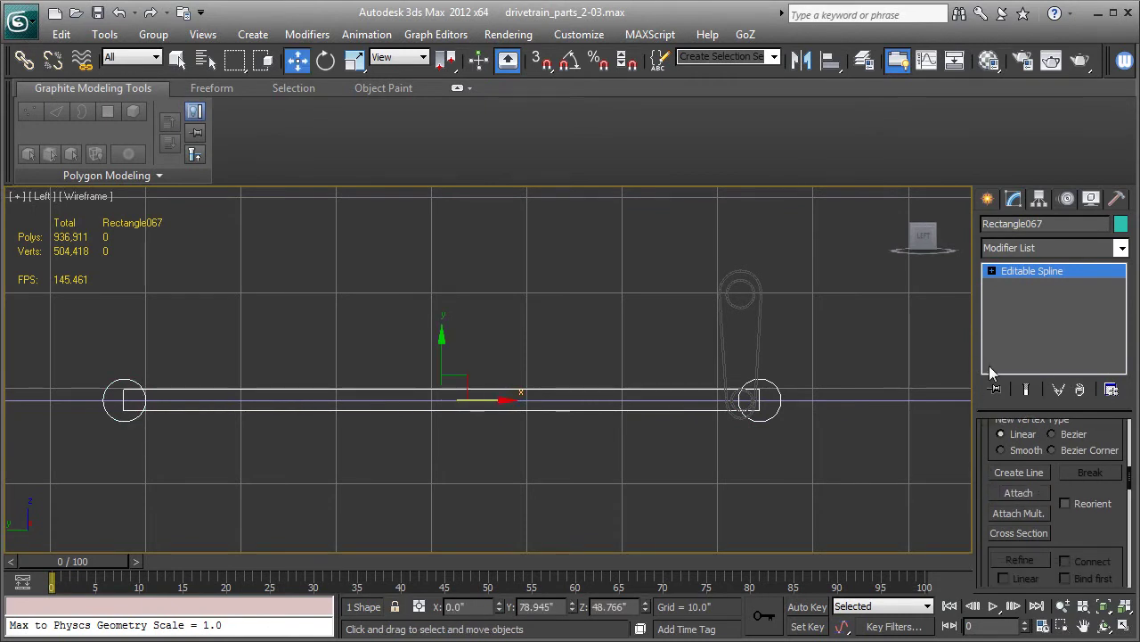
pyautogui.click(992, 271)
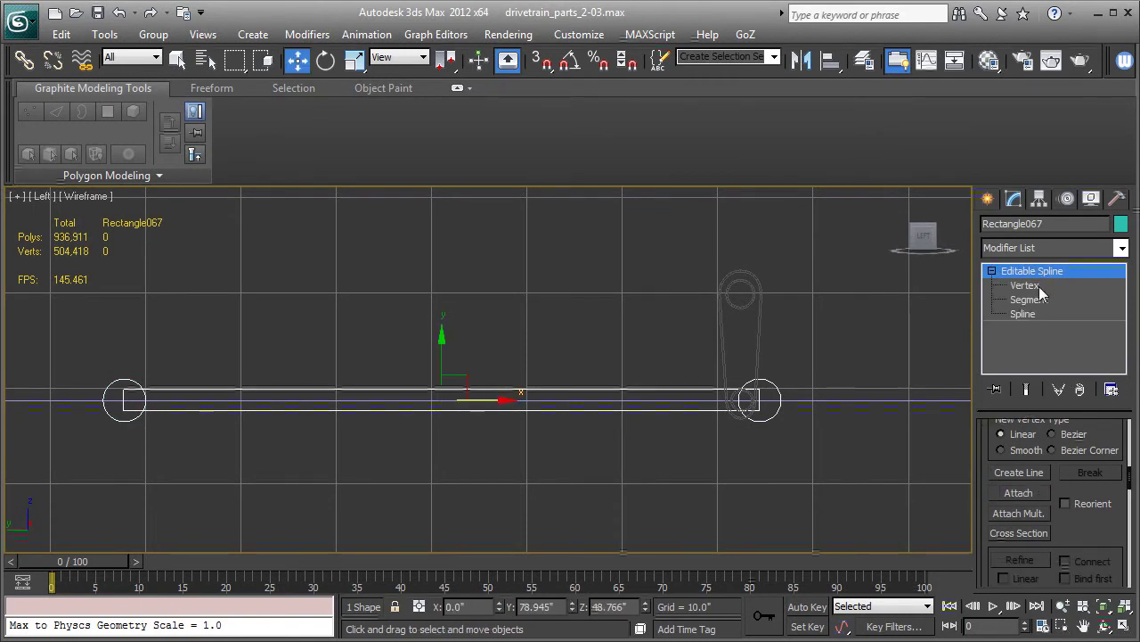
pyautogui.click(1022, 314)
pyautogui.click(654, 396)
pyautogui.scroll(-5, 1079, 514)
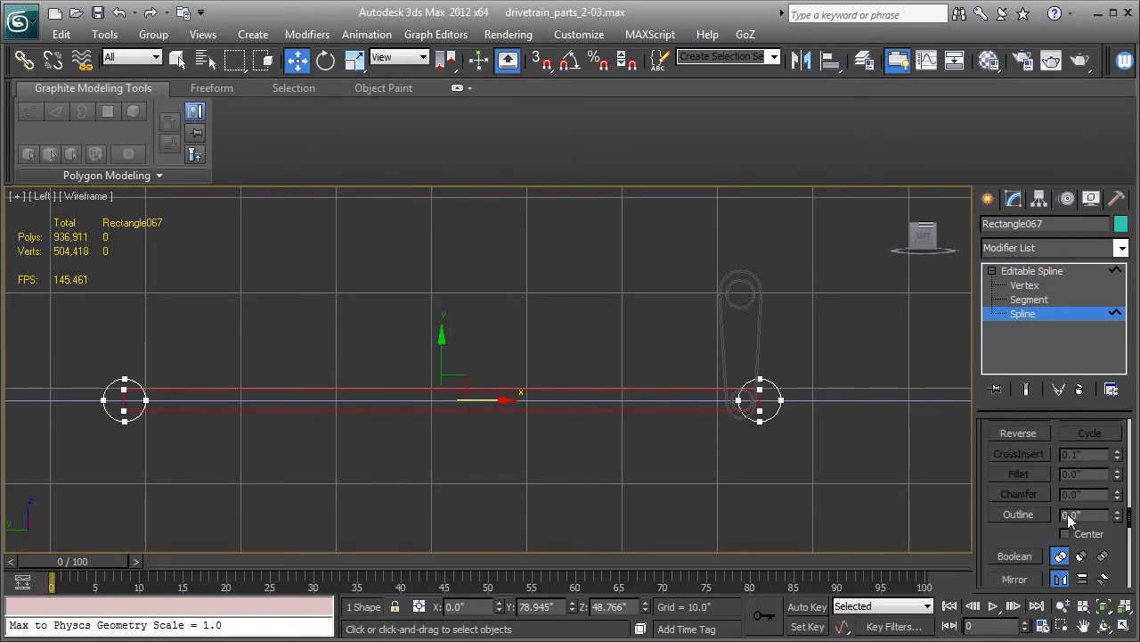
pyautogui.click(1016, 557)
pyautogui.click(775, 416)
pyautogui.click(135, 385)
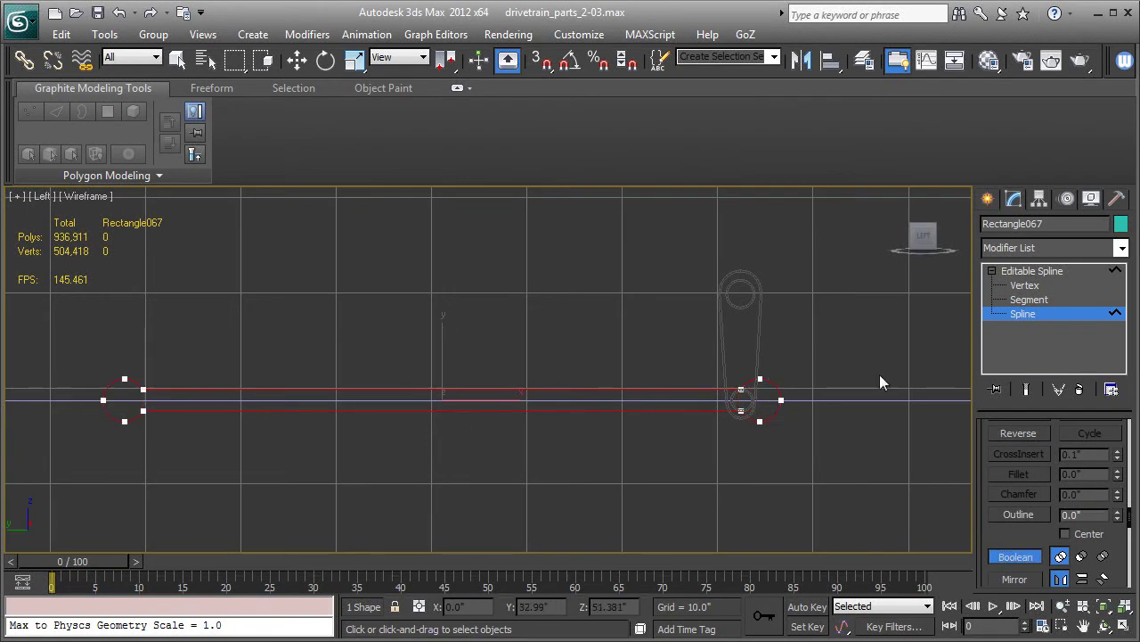
pyautogui.click(1021, 555)
pyautogui.scroll(1, 1016, 556)
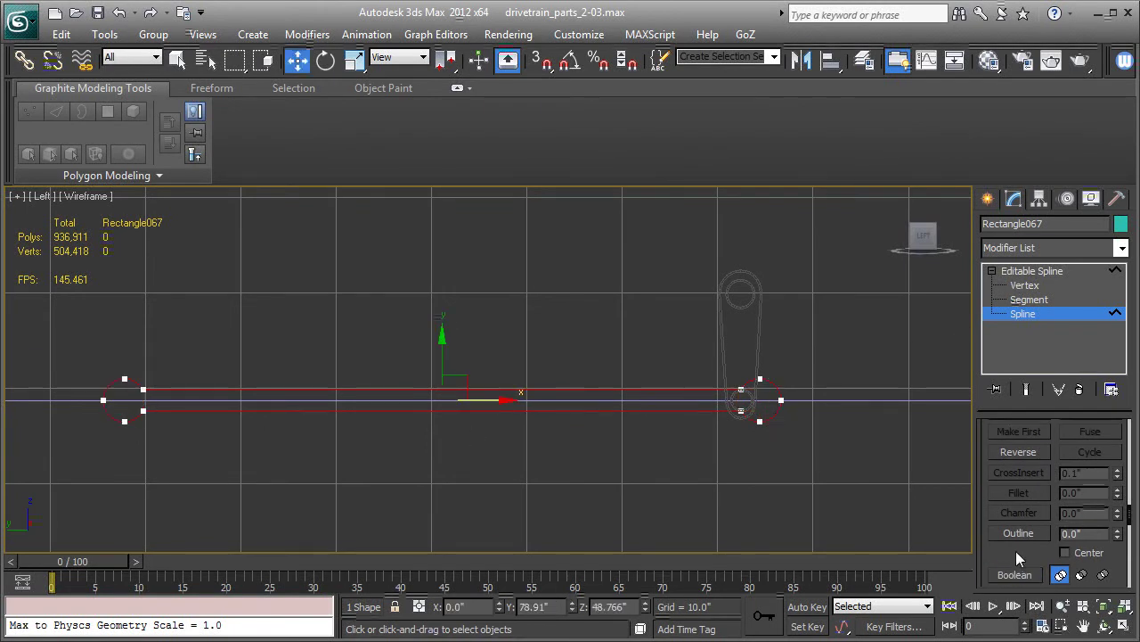
# Step: Draw a smaller hole circle centred in the rod's rounded end at the link, at about Y 45.6", Z 48.8"
pyautogui.click(987, 198)
pyautogui.click(1020, 345)
pyautogui.scroll(2, 711, 433)
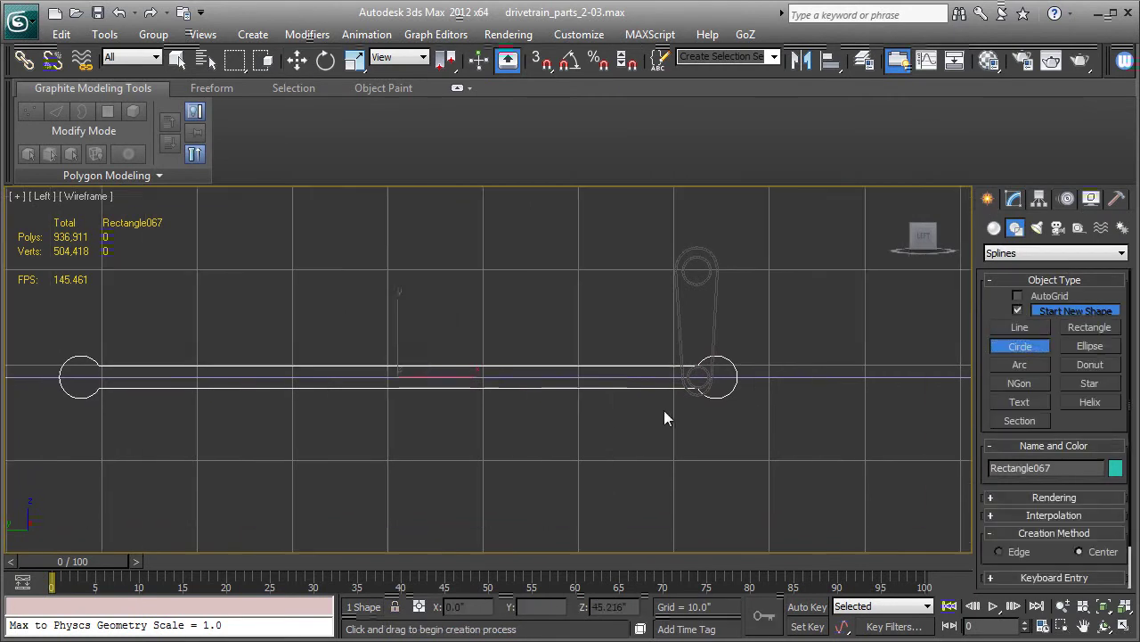
pyautogui.scroll(2, 653, 376)
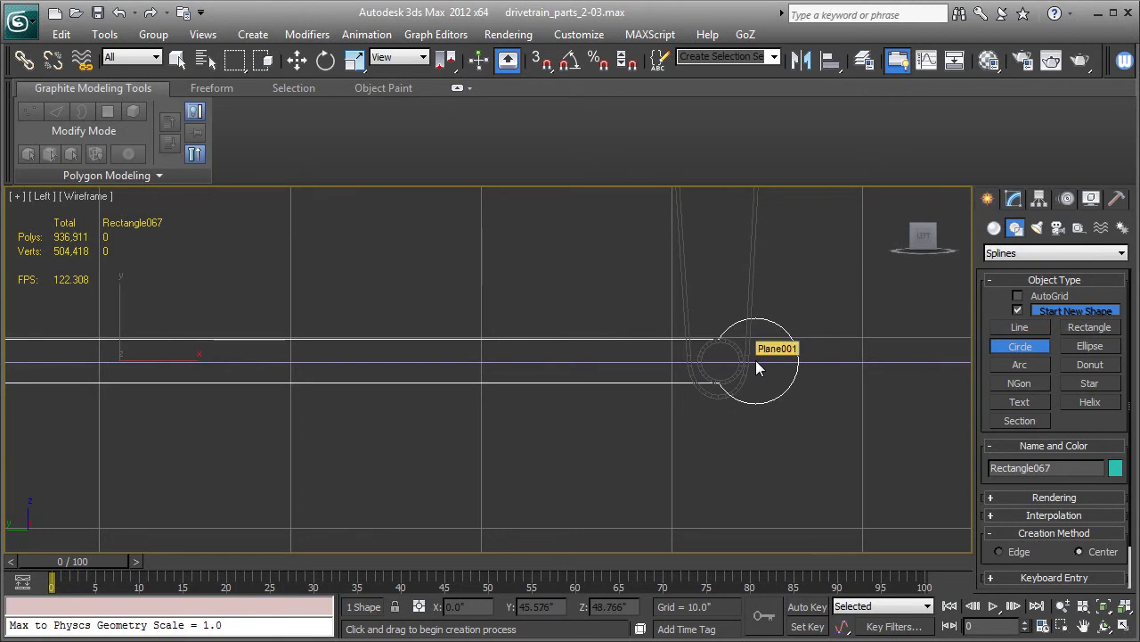
pyautogui.moveTo(755, 360); pyautogui.dragTo(770, 371)
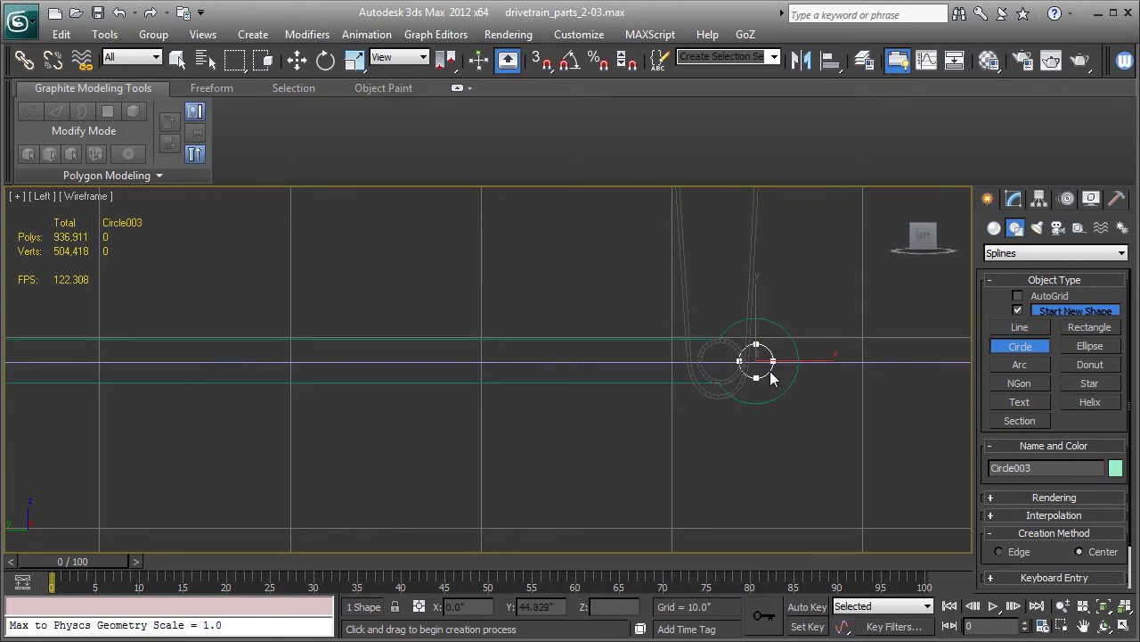
# Step: Copy the small hole circle along X to the centre of the rod's opposite end, at about Y 112.2"
pyautogui.click(297, 60)
pyautogui.scroll(-2, 337, 182)
pyautogui.moveTo(336, 182); pyautogui.dragTo(462, 329, button='middle')
pyautogui.scroll(-2, 656, 417)
pyautogui.moveTo(656, 417); pyautogui.dragTo(692, 407, button='middle')
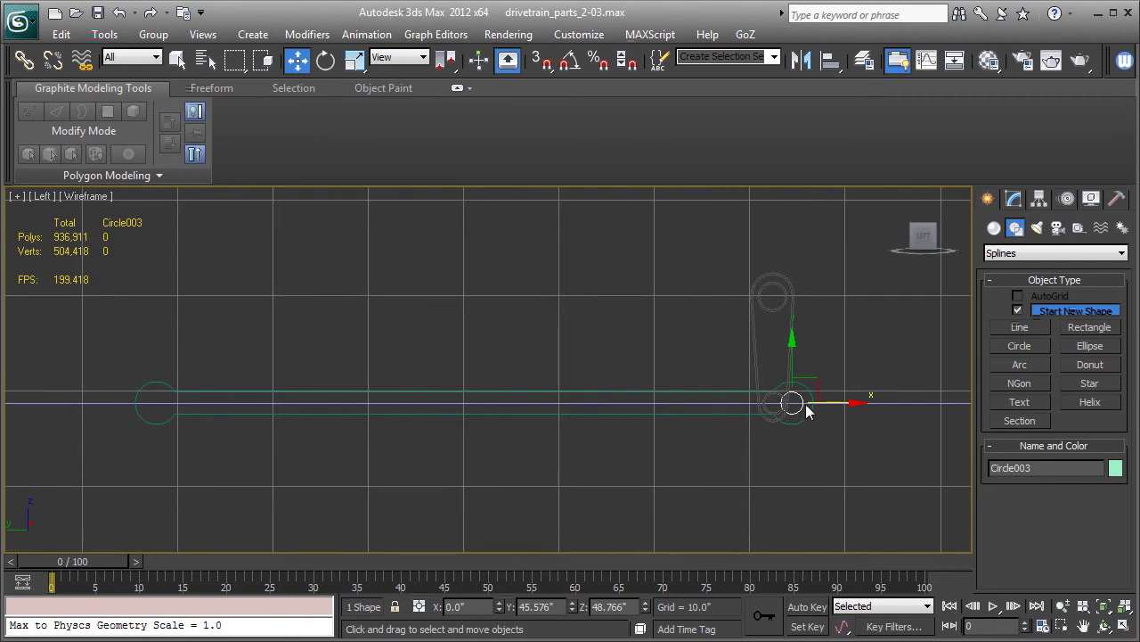
pyautogui.keyDown('shift'); pyautogui.moveTo(828, 403); pyautogui.dragTo(197, 389); pyautogui.keyUp('shift')
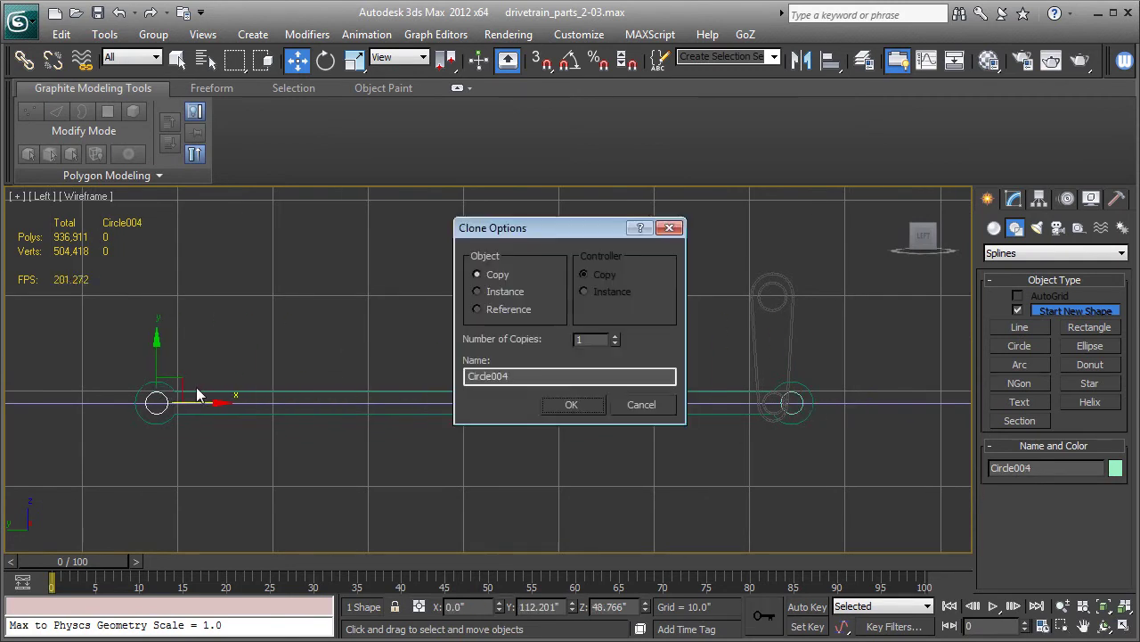
pyautogui.click(565, 404)
# Step: Attach both small hole circles to the rod outline
pyautogui.click(564, 413)
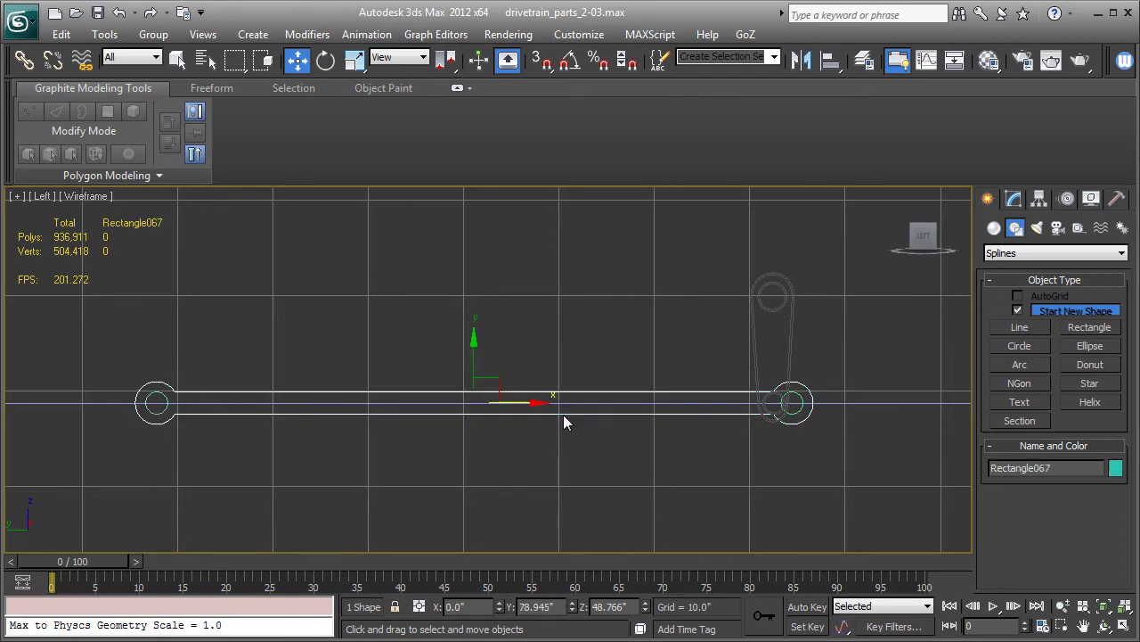
pyautogui.click(1013, 199)
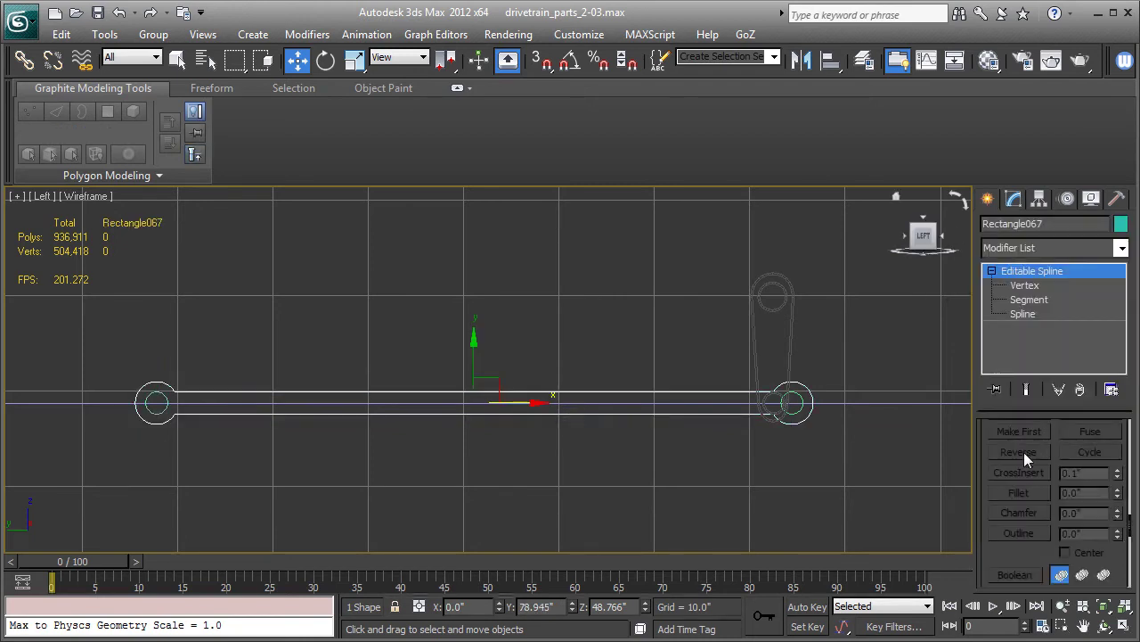
pyautogui.scroll(5, 1014, 562)
pyautogui.click(1020, 549)
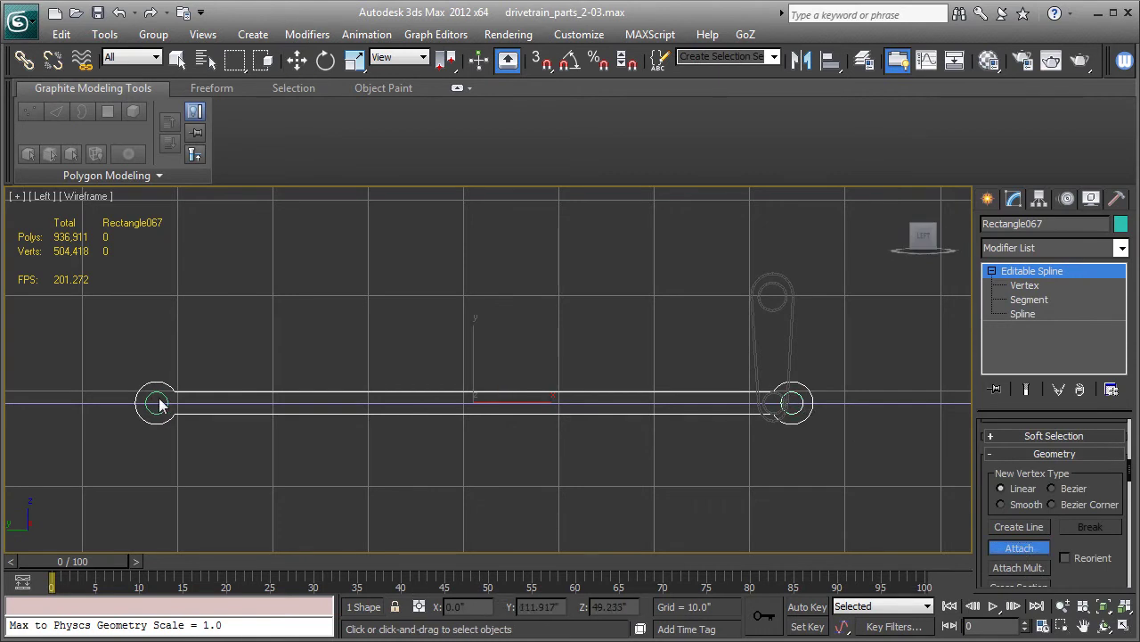
# Step: Apply a Bevel modifier to the attached rod outline to give it beveled thickness
pyautogui.click(1029, 249)
pyautogui.press('e')
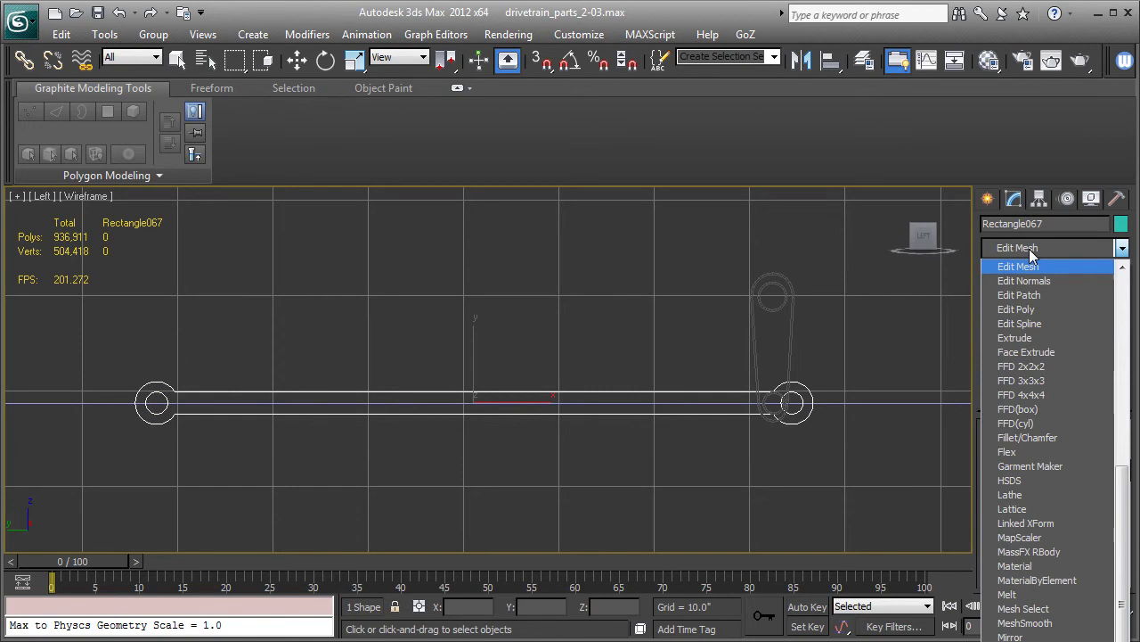
pyautogui.press('b')
pyautogui.press('e')
pyautogui.press('v')
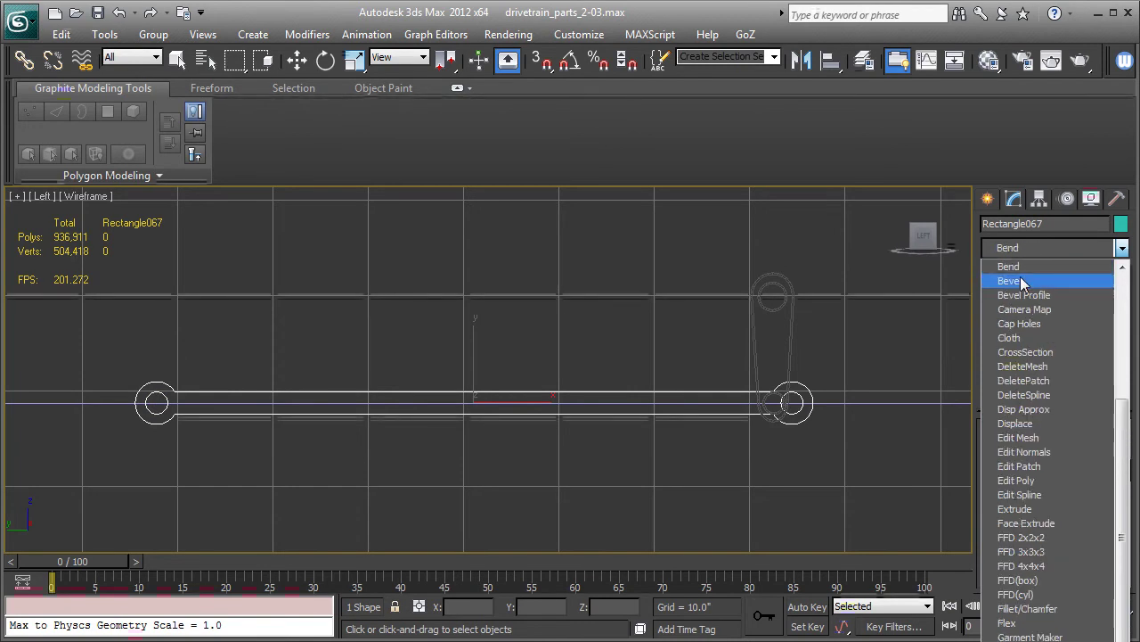
pyautogui.click(1023, 282)
pyautogui.press('p')
pyautogui.scroll(-4, 771, 395)
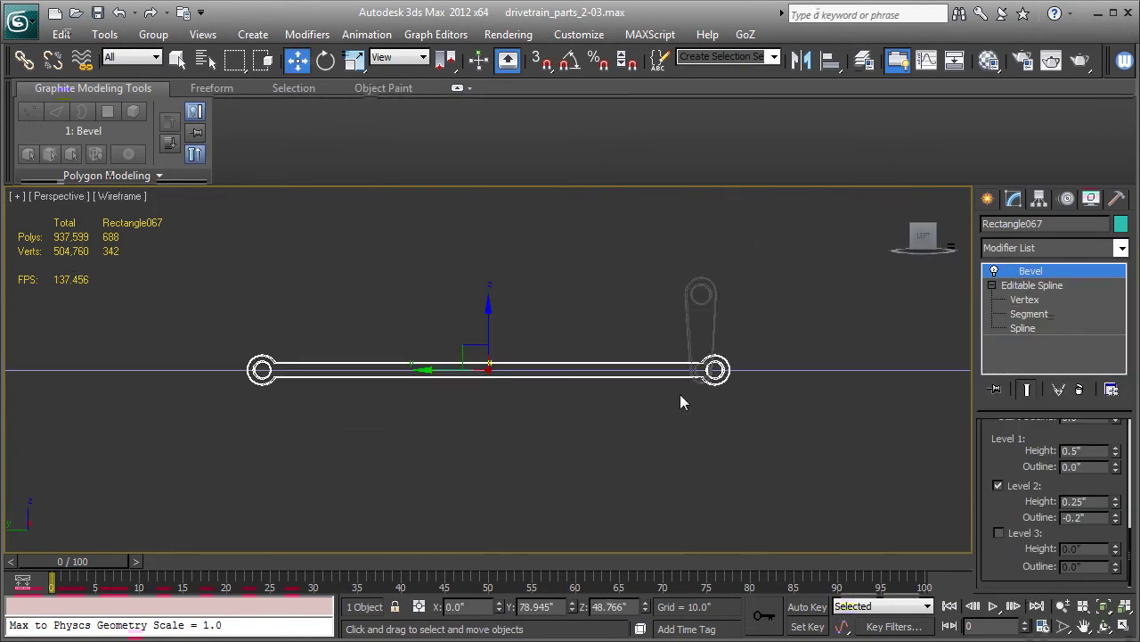
# Step: Move the beveled rod in front of the pivot link at about X -0.861", Y 80.849", lining its end hole up with the link's lower hole
pyautogui.press('F3')
pyautogui.keyDown('alt'); pyautogui.moveTo(687, 486); pyautogui.dragTo(519, 407, button='middle'); pyautogui.keyUp('alt')
pyautogui.scroll(3, 519, 406)
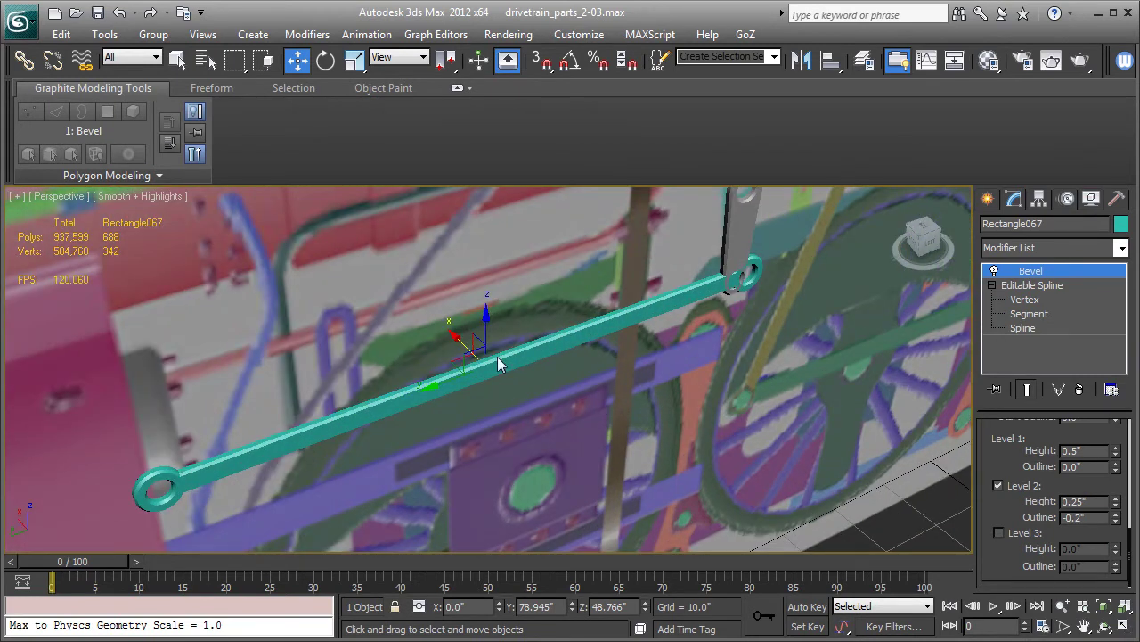
pyautogui.moveTo(457, 345); pyautogui.dragTo(467, 352)
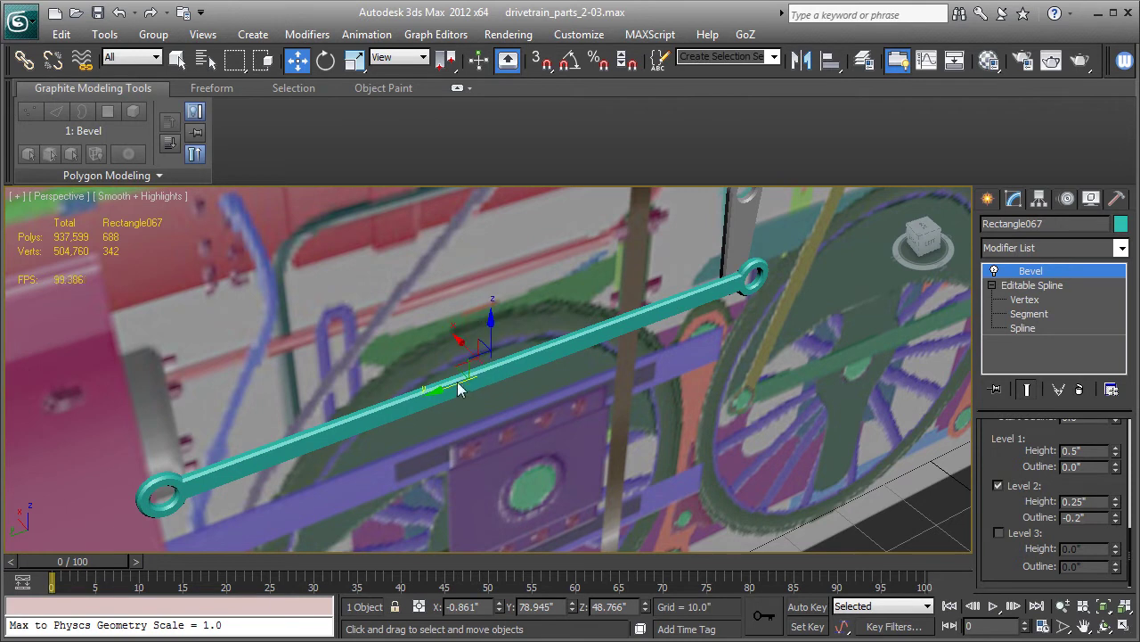
pyautogui.moveTo(440, 389); pyautogui.dragTo(420, 390)
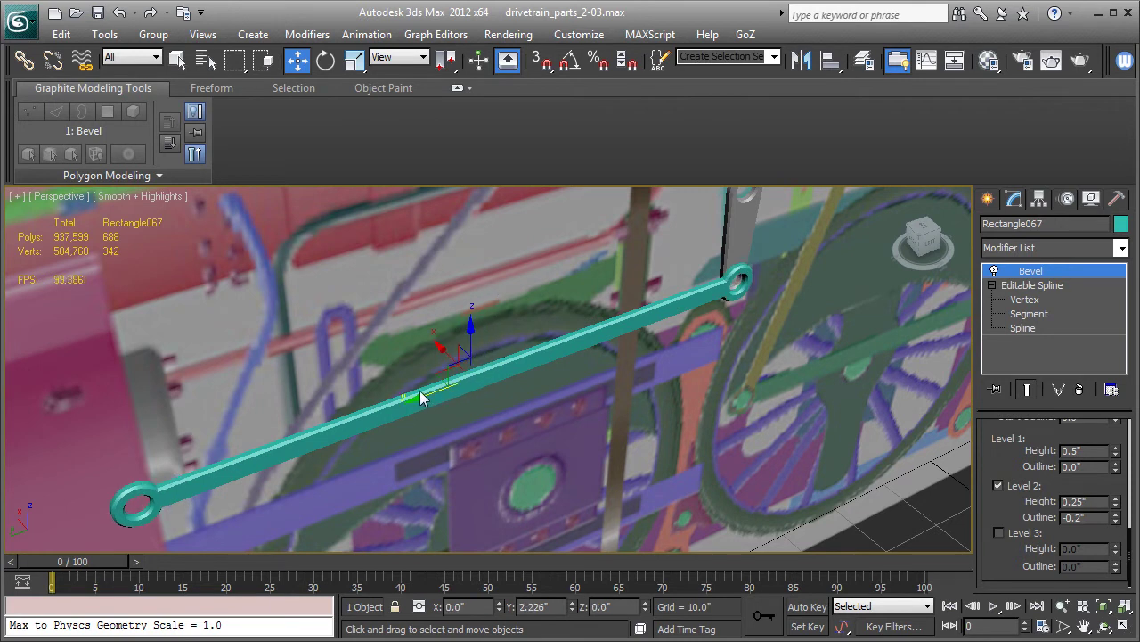
pyautogui.press('l')
pyautogui.press('z')
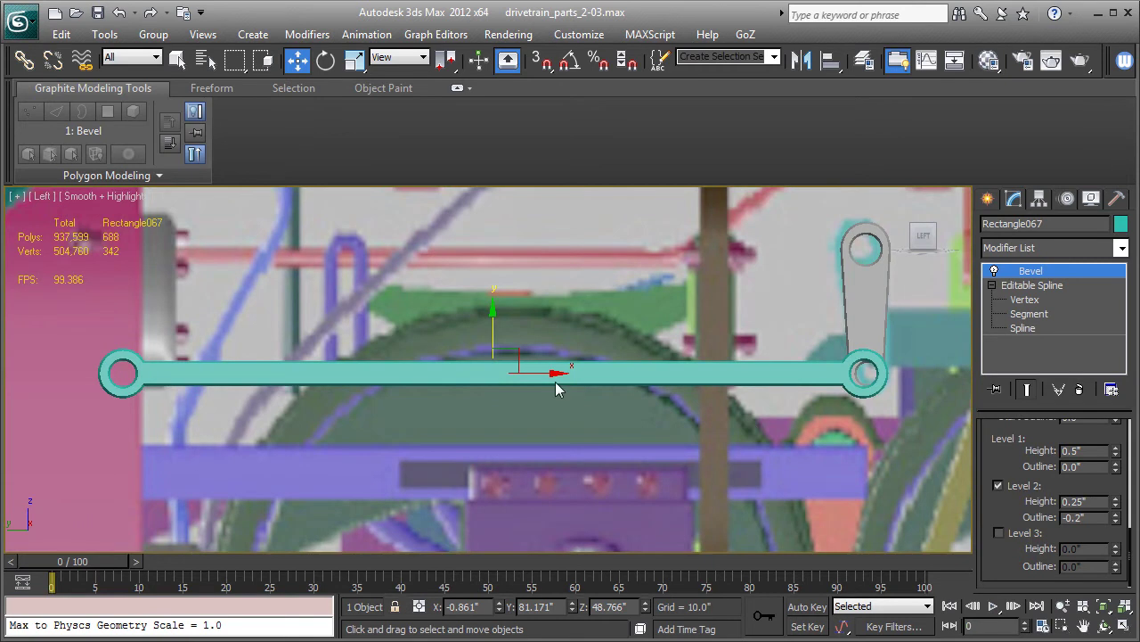
pyautogui.moveTo(550, 378); pyautogui.dragTo(553, 379)
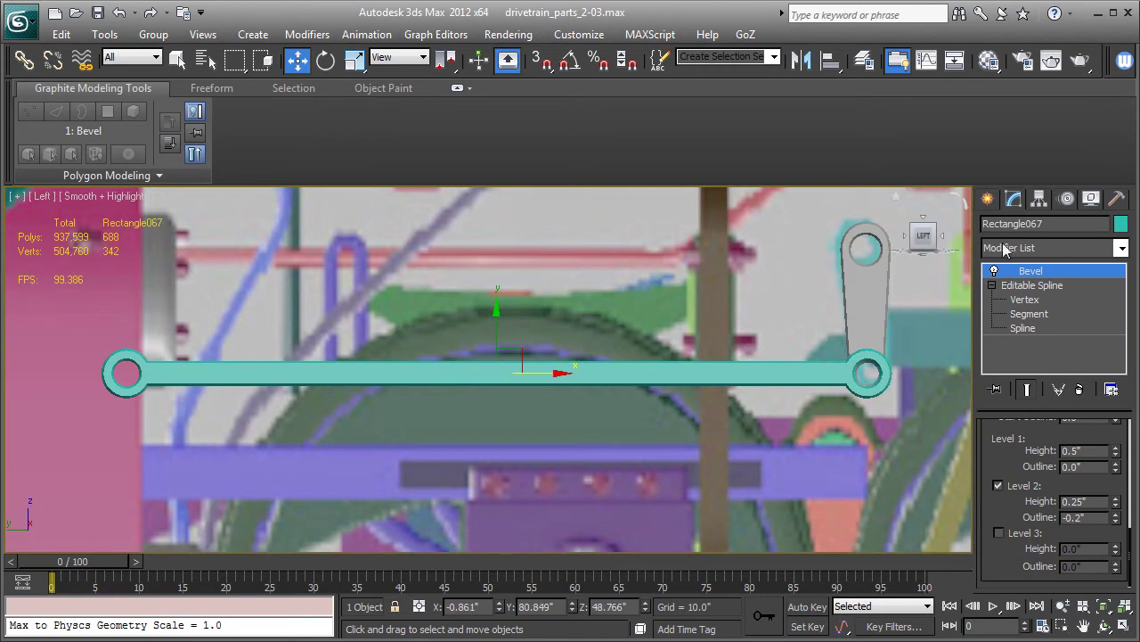
# Step: Move only the rod's pivot point to the centre of its link-end hole, at about Y 47.5"
pyautogui.click(1033, 202)
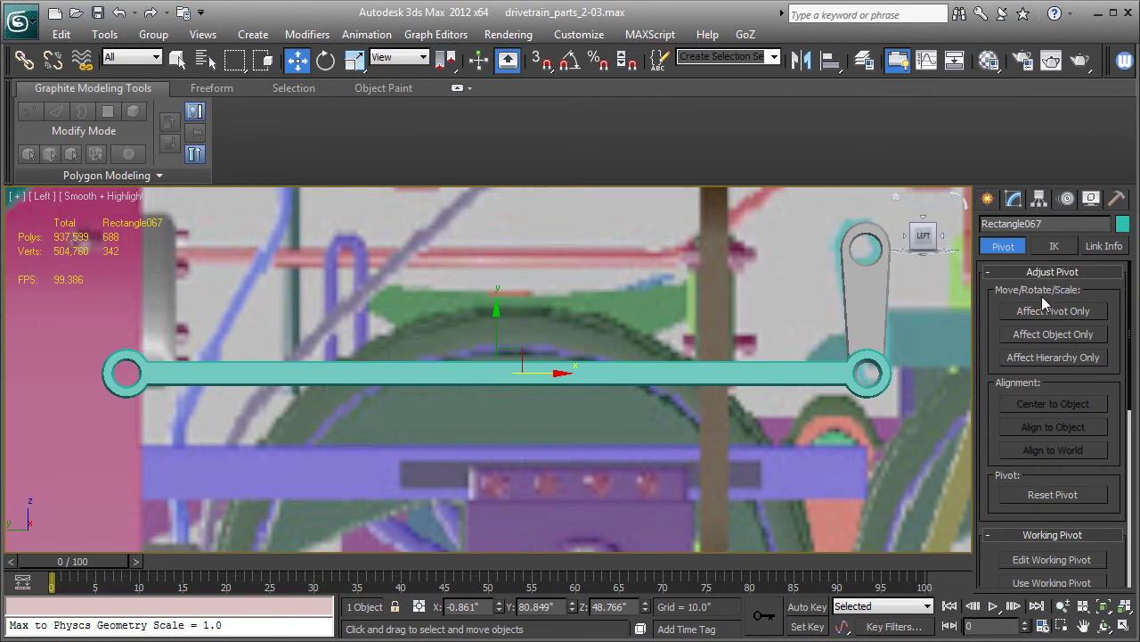
pyautogui.click(1048, 311)
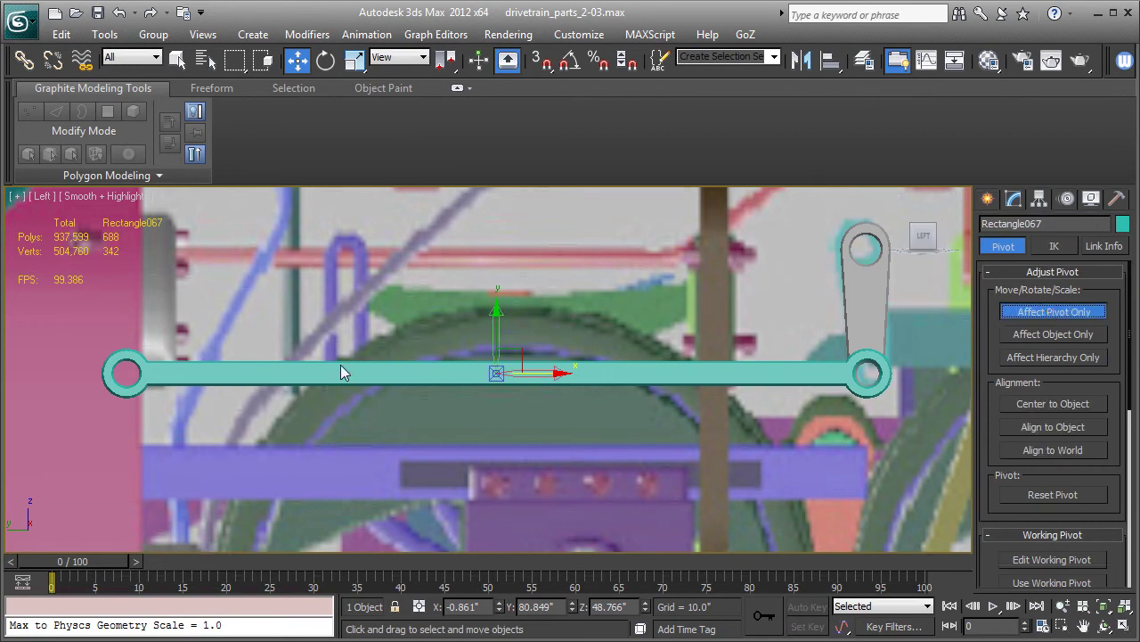
pyautogui.moveTo(530, 374); pyautogui.dragTo(900, 375)
pyautogui.press('F3')
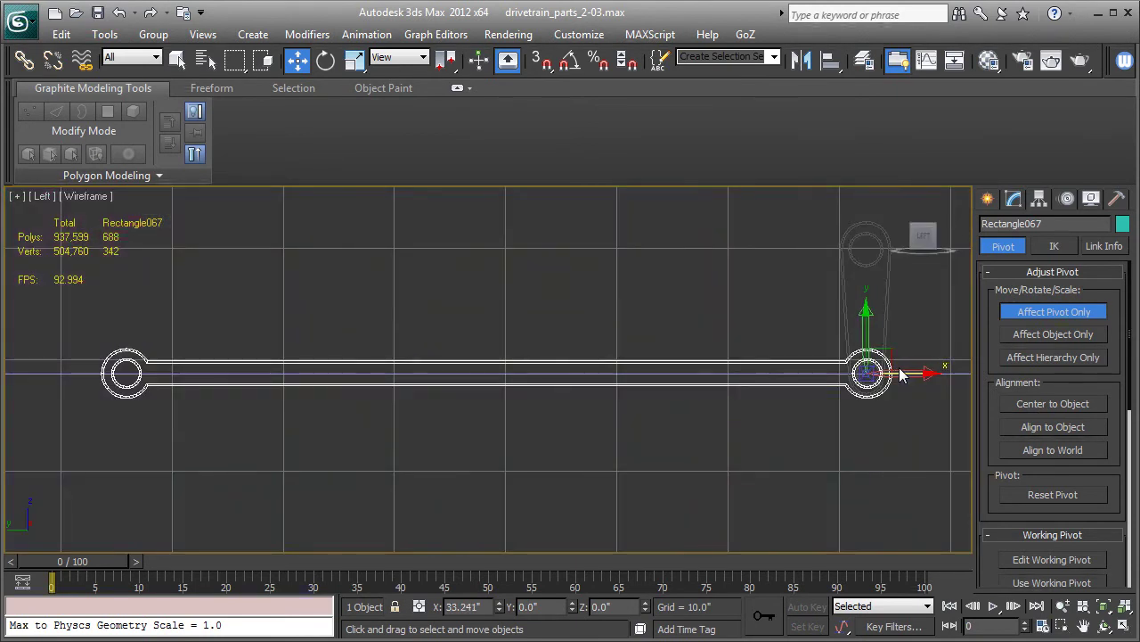
pyautogui.click(1014, 312)
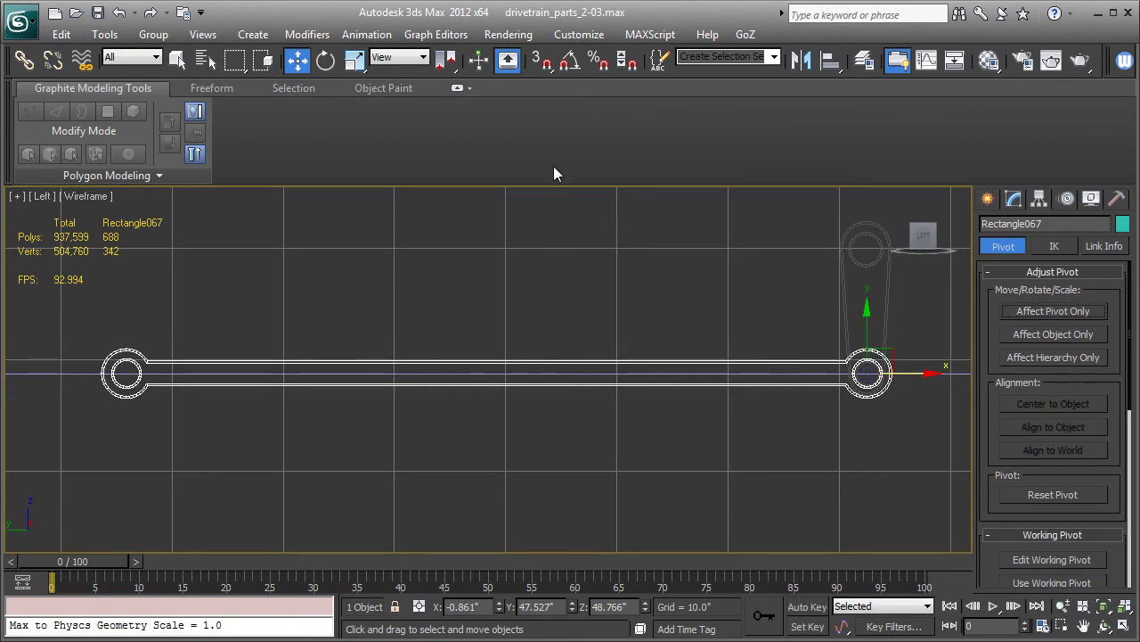
# Step: Rotate the rod about 8.2 degrees around its link-end pivot, raising the far end toward the cylinder
pyautogui.click(326, 60)
pyautogui.press('F3')
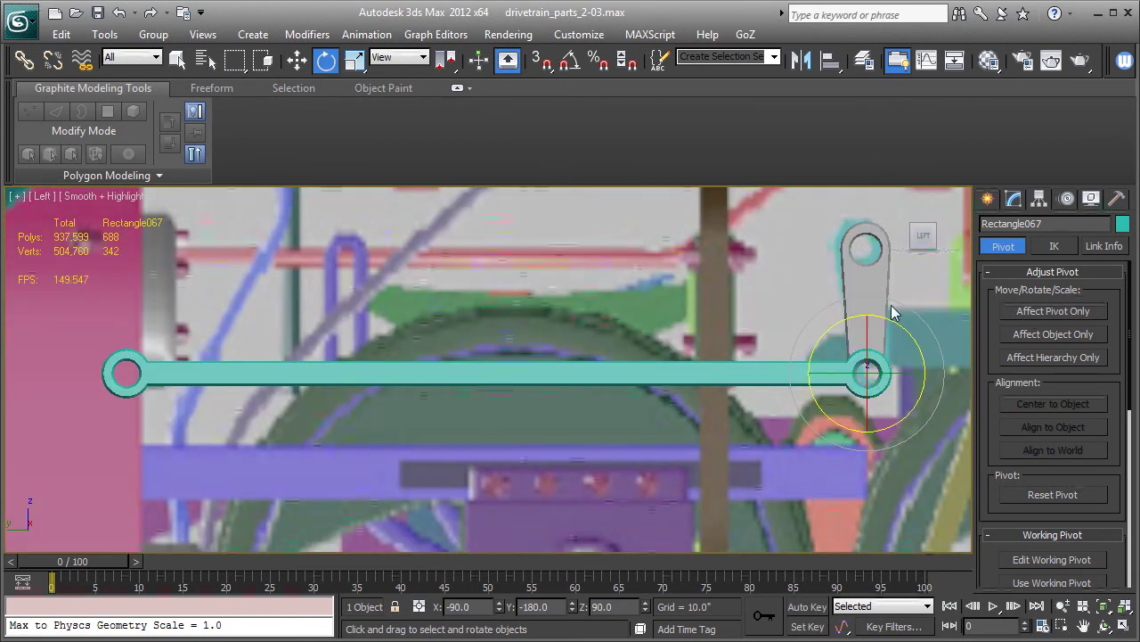
pyautogui.moveTo(894, 308); pyautogui.dragTo(908, 306)
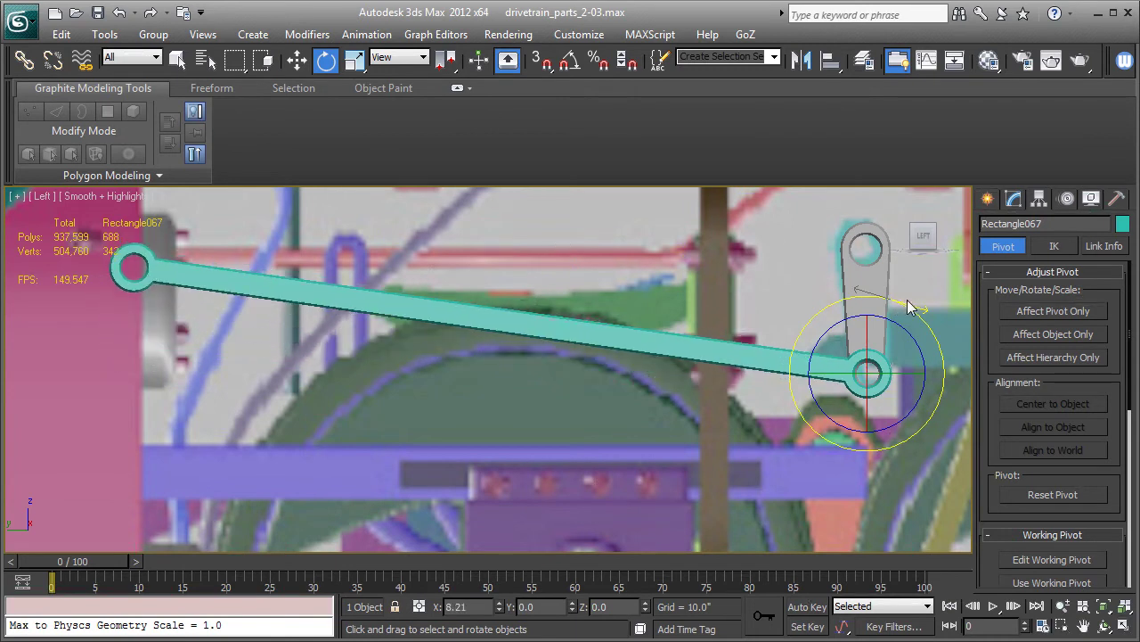
# Step: Shorten the rod by moving its far-end spline vertices toward the link and slightly down, keeping the Bevel on top
pyautogui.click(1013, 199)
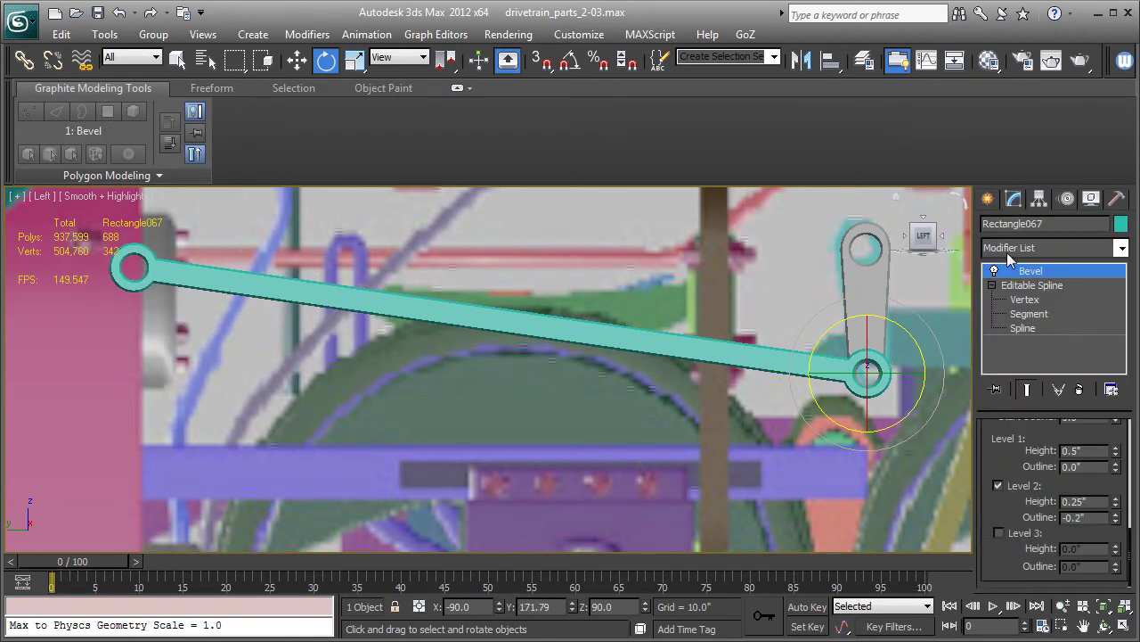
pyautogui.click(1021, 300)
pyautogui.moveTo(101, 254); pyautogui.dragTo(228, 312)
pyautogui.click(295, 63)
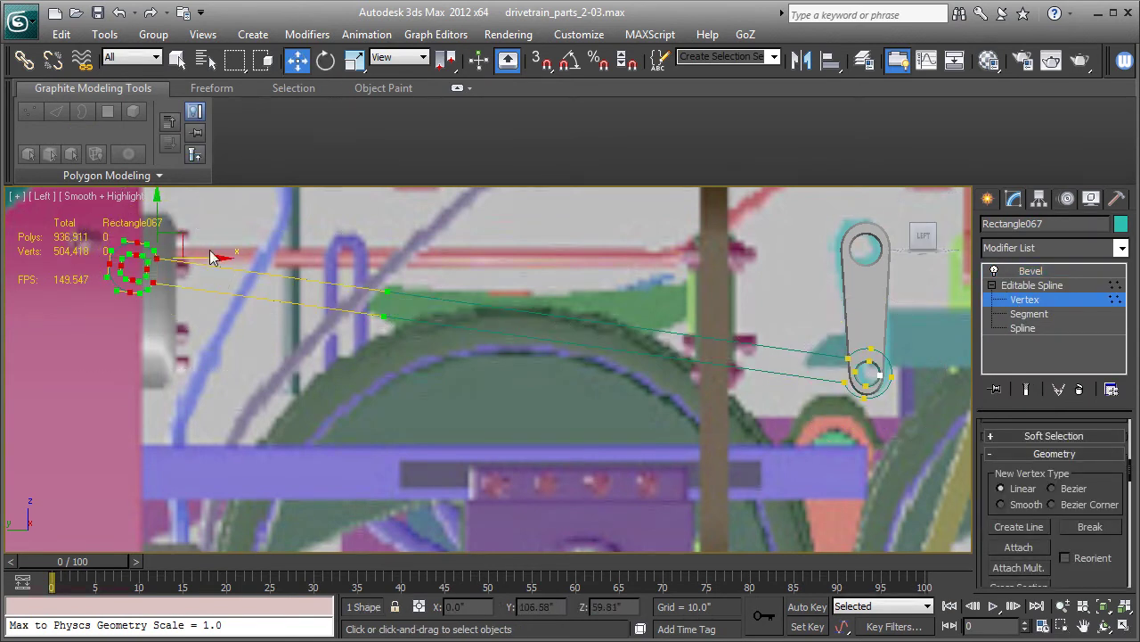
pyautogui.moveTo(203, 264); pyautogui.dragTo(287, 279)
pyautogui.moveTo(242, 225); pyautogui.dragTo(242, 229)
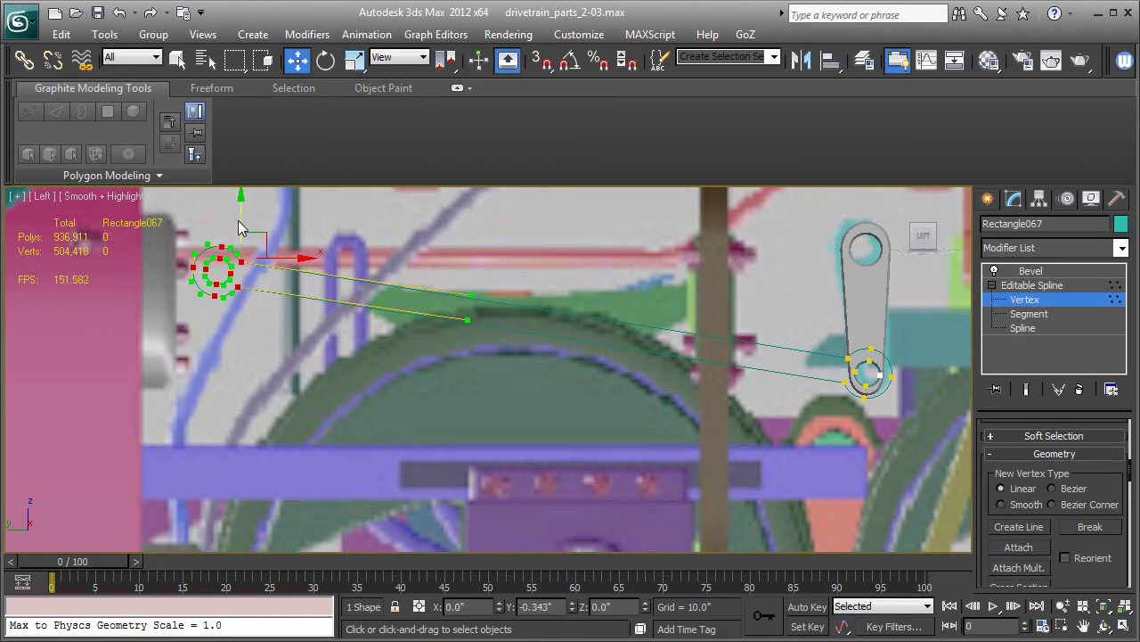
pyautogui.click(1031, 272)
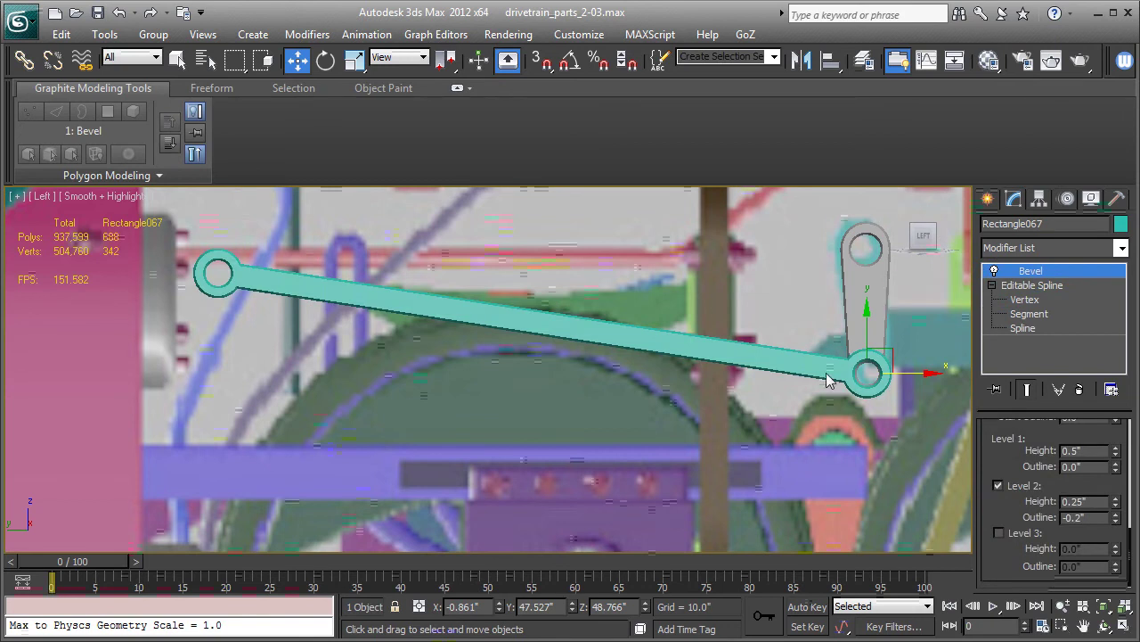
# Step: Rename the shortened rod as Drive_linkage-01
pyautogui.moveTo(703, 443); pyautogui.dragTo(601, 392, button='middle')
pyautogui.scroll(-3, 604, 387)
pyautogui.moveTo(741, 406); pyautogui.dragTo(589, 367, button='middle')
pyautogui.moveTo(522, 332); pyautogui.dragTo(543, 352, button='middle')
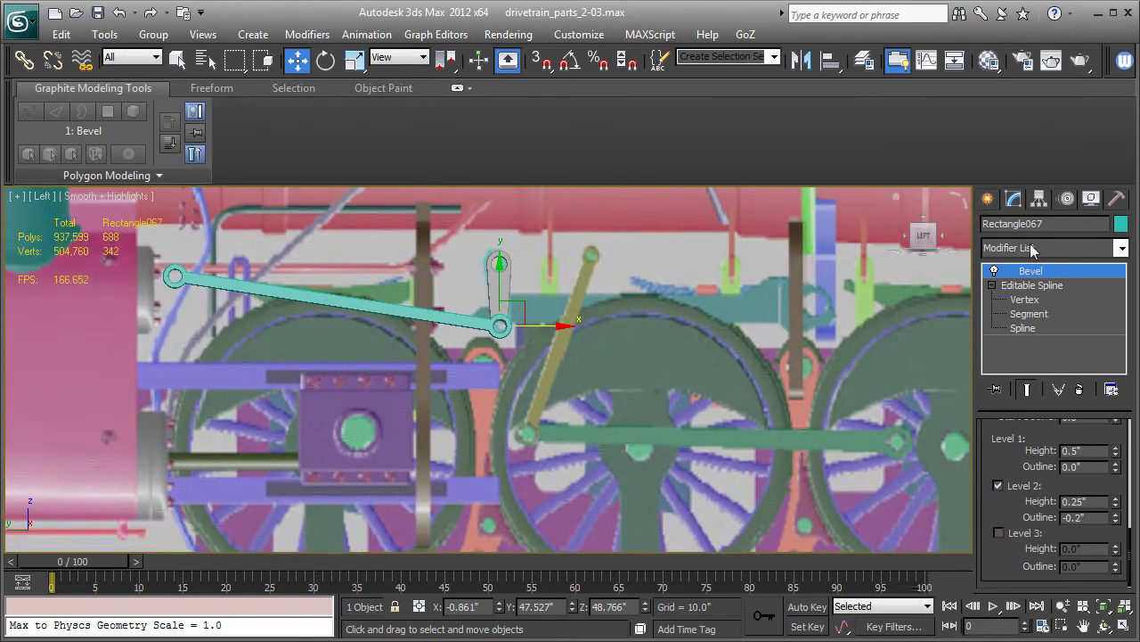
pyautogui.moveTo(1023, 233); pyautogui.dragTo(921, 234)
pyautogui.write('Drive_linkage-01')
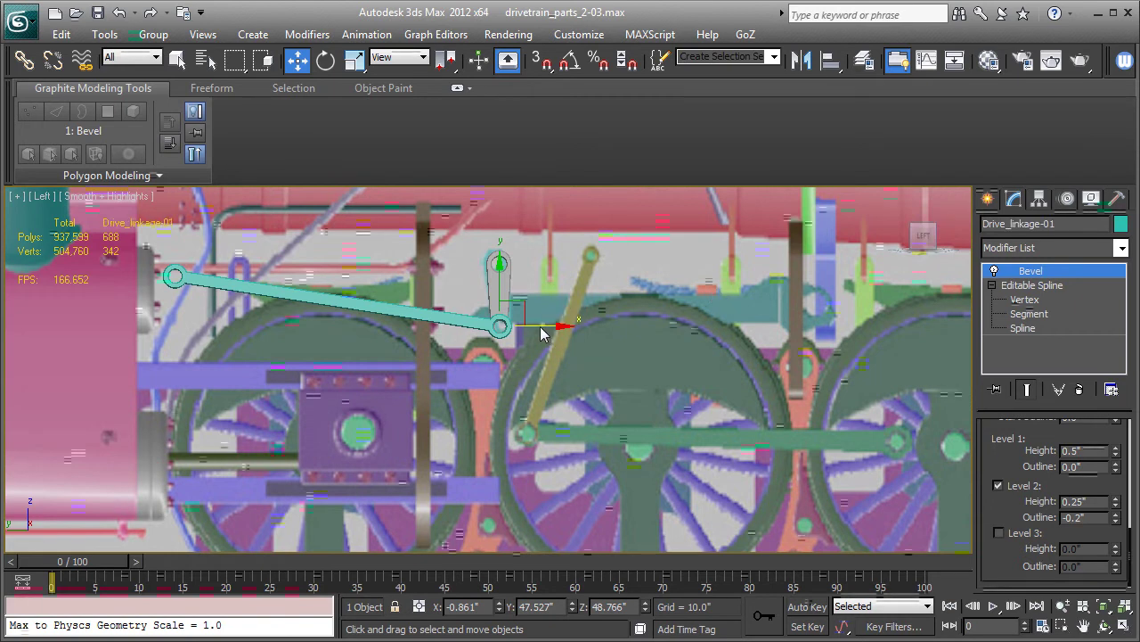
# Step: Copy Drive_linkage-01 along X as Drive_linkage-002 and lower it toward the green reference bar across the second and third wheels
pyautogui.keyDown('shift'); pyautogui.moveTo(545, 331); pyautogui.dragTo(848, 337); pyautogui.keyUp('shift')
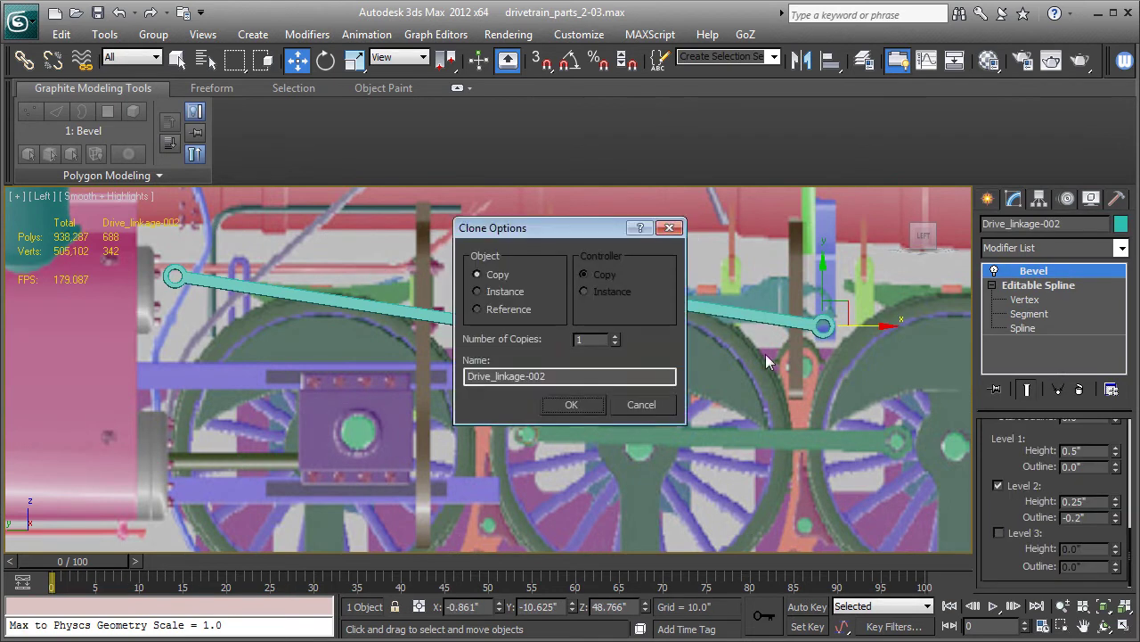
pyautogui.click(569, 406)
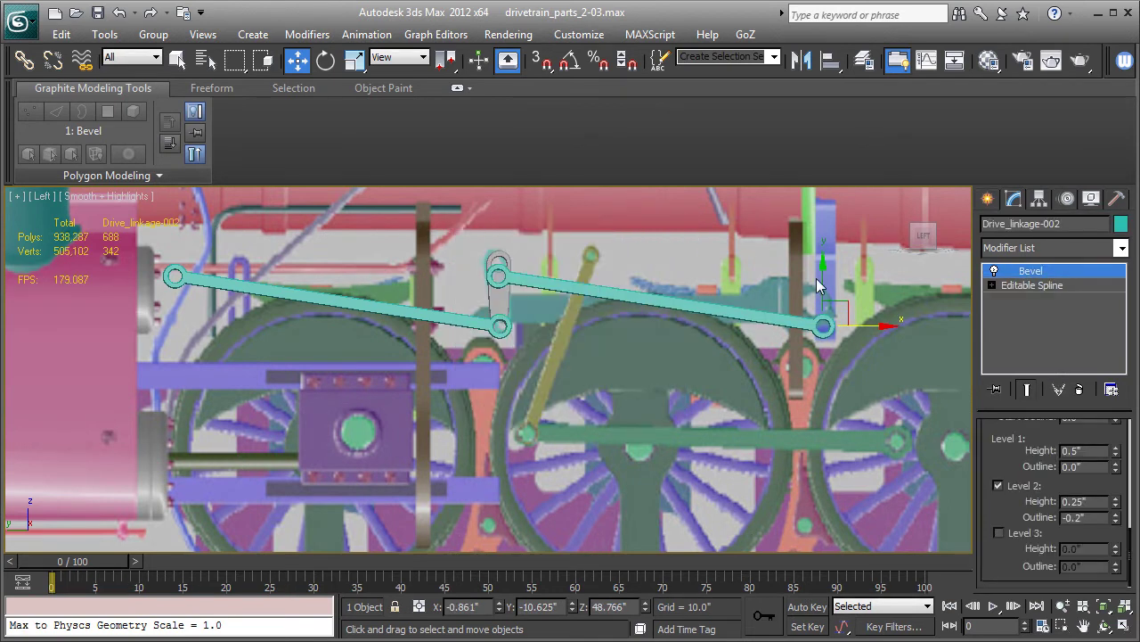
pyautogui.moveTo(826, 292); pyautogui.dragTo(826, 389)
# Step: Fit Drive_linkage-002 to the green reference bar by rotating it nearly level, shifting its pivot end and scaling it uniformly to 113%
pyautogui.click(325, 59)
pyautogui.click(296, 60)
pyautogui.moveTo(868, 442); pyautogui.dragTo(921, 437)
pyautogui.click(354, 60)
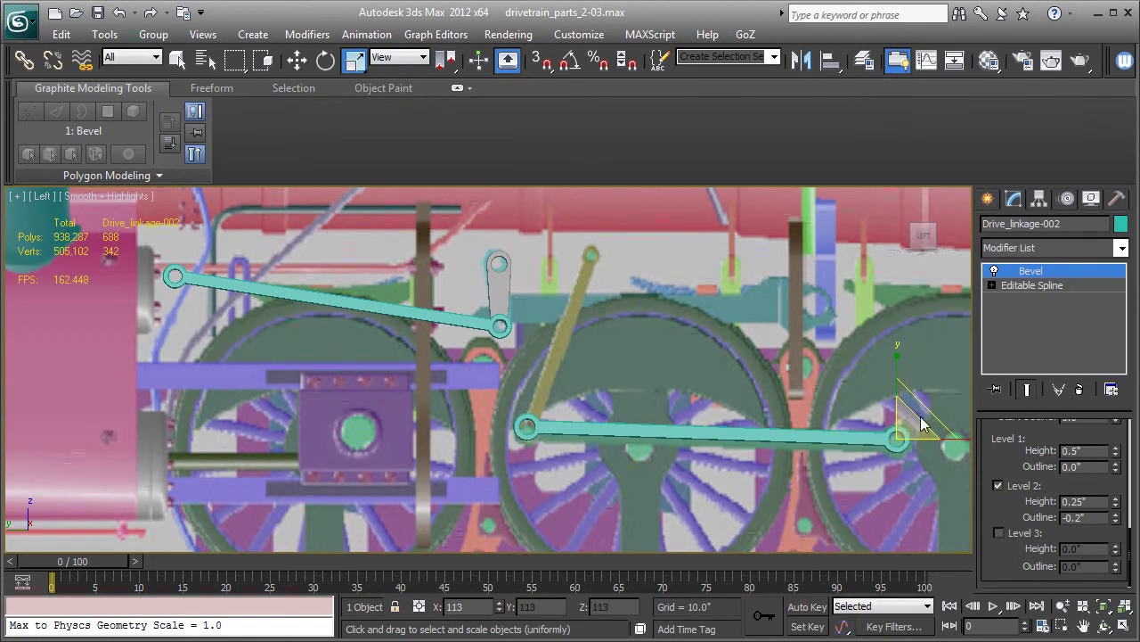
pyautogui.click(295, 60)
pyautogui.moveTo(898, 396); pyautogui.dragTo(897, 401)
# Step: Copy Drive_linkage-002 straight up as Drive_linkage-003 and rotate it to a steep angle like the yellow reference rod, about Y 73.5
pyautogui.keyDown('alt'); pyautogui.moveTo(874, 396); pyautogui.dragTo(757, 398, button='middle'); pyautogui.keyUp('alt')
pyautogui.keyDown('shift'); pyautogui.moveTo(698, 398); pyautogui.dragTo(704, 303); pyautogui.keyUp('shift')
pyautogui.click(576, 409)
pyautogui.press('e')
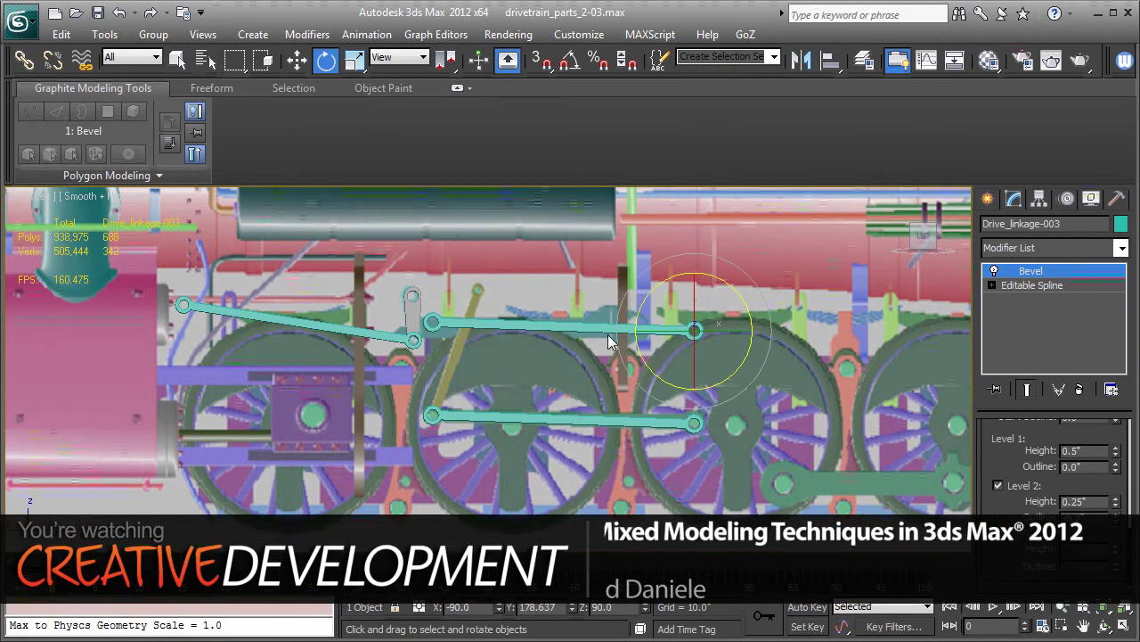
pyautogui.moveTo(698, 252); pyautogui.dragTo(890, 290)
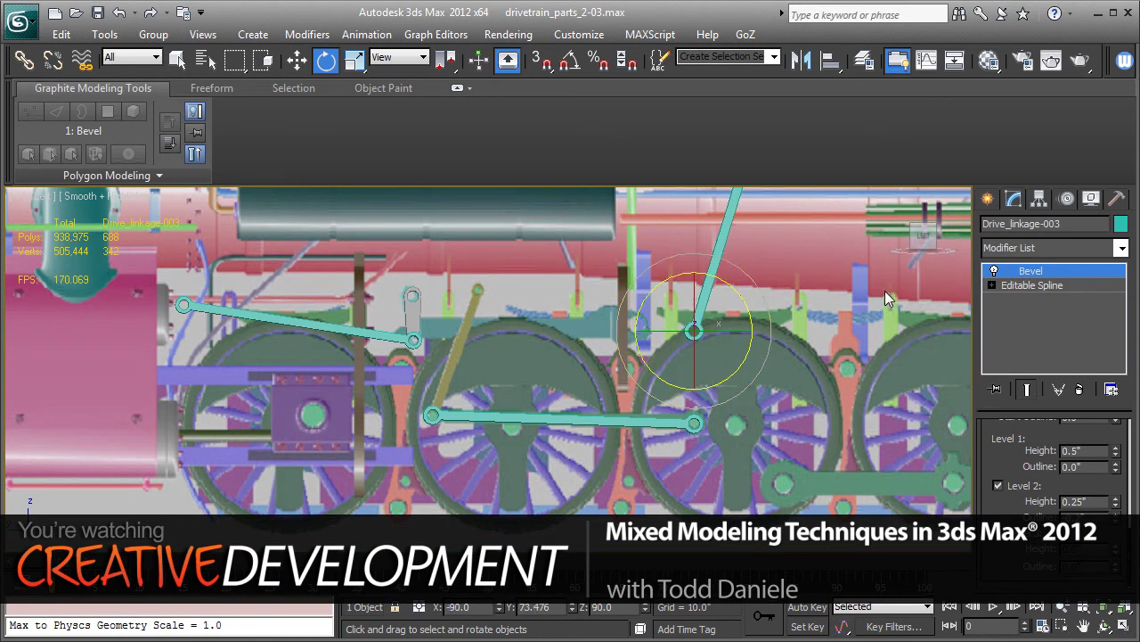
# Step: Scale Drive_linkage-003 uniformly to about 44% and move it onto the yellow reference rod
pyautogui.press('r')
pyautogui.moveTo(701, 333); pyautogui.dragTo(686, 432)
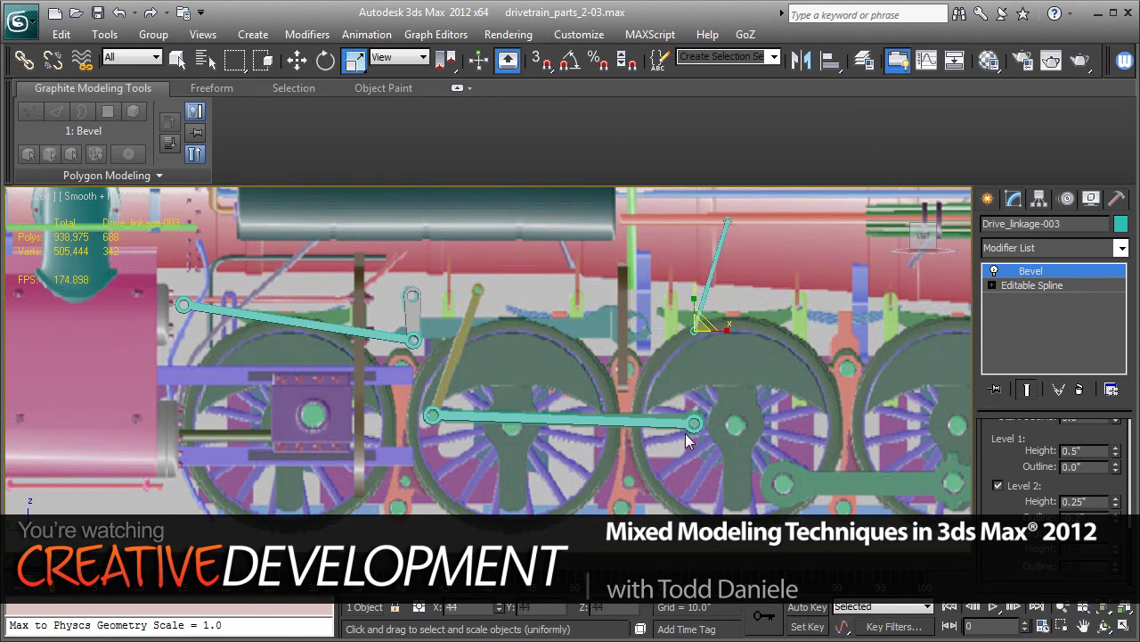
pyautogui.press('w')
pyautogui.moveTo(736, 334); pyautogui.dragTo(510, 336)
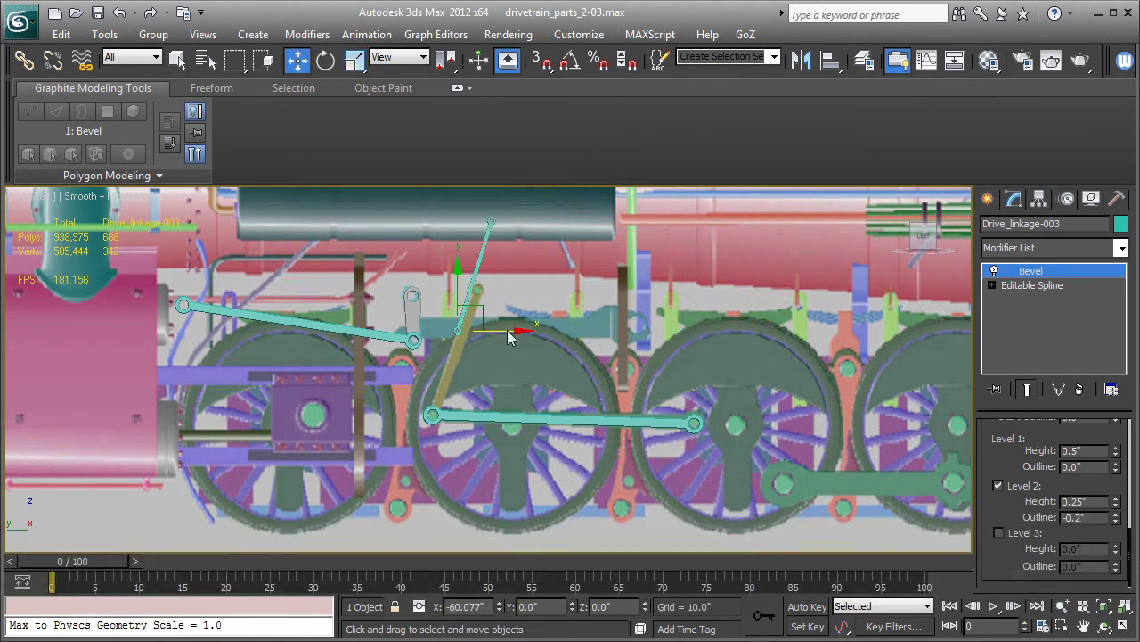
pyautogui.moveTo(459, 283); pyautogui.dragTo(424, 346)
pyautogui.moveTo(505, 400); pyautogui.dragTo(487, 400)
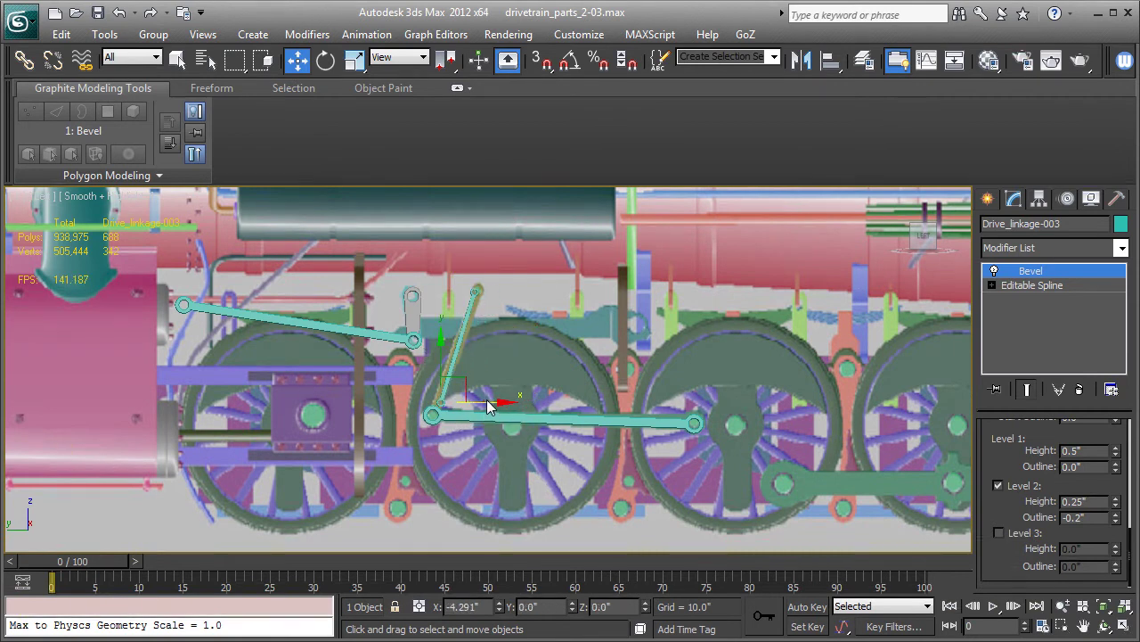
# Step: Fine-tune Drive_linkage-003's rotation to about Y 71.6 and nudge it sideways to follow the yellow reference rod
pyautogui.press('e')
pyautogui.moveTo(481, 348); pyautogui.dragTo(484, 346)
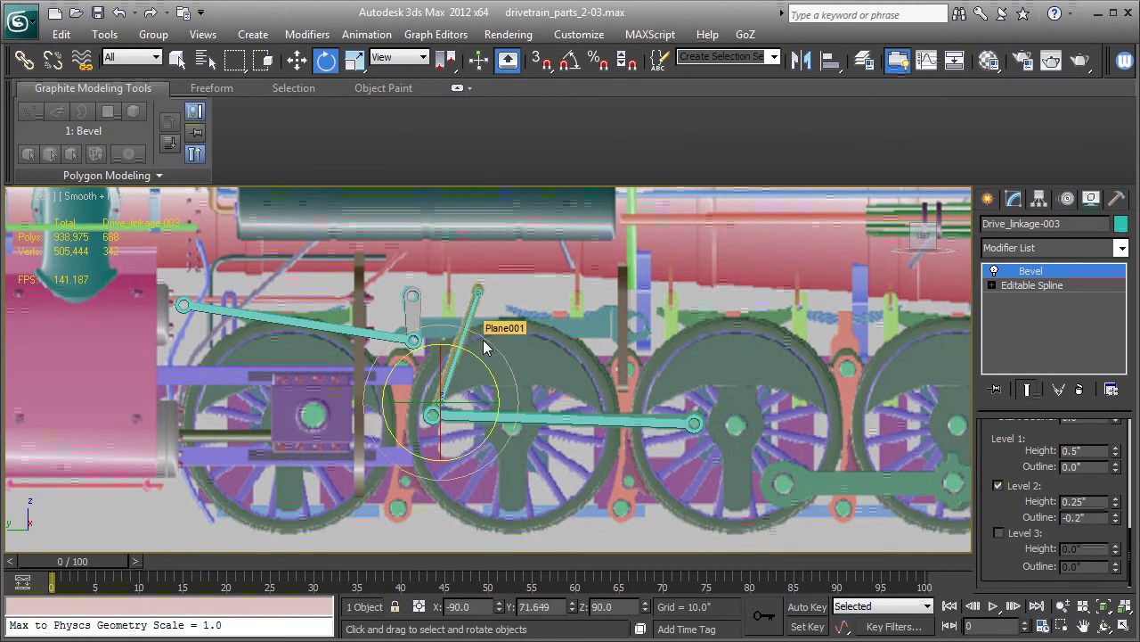
pyautogui.press('w')
pyautogui.moveTo(501, 400); pyautogui.dragTo(498, 403)
# Step: Scale Drive_linkage-003 uniformly up to about 104% so its thickness is similar to the other linkages
pyautogui.scroll(1, 498, 403)
pyautogui.scroll(6, 441, 334)
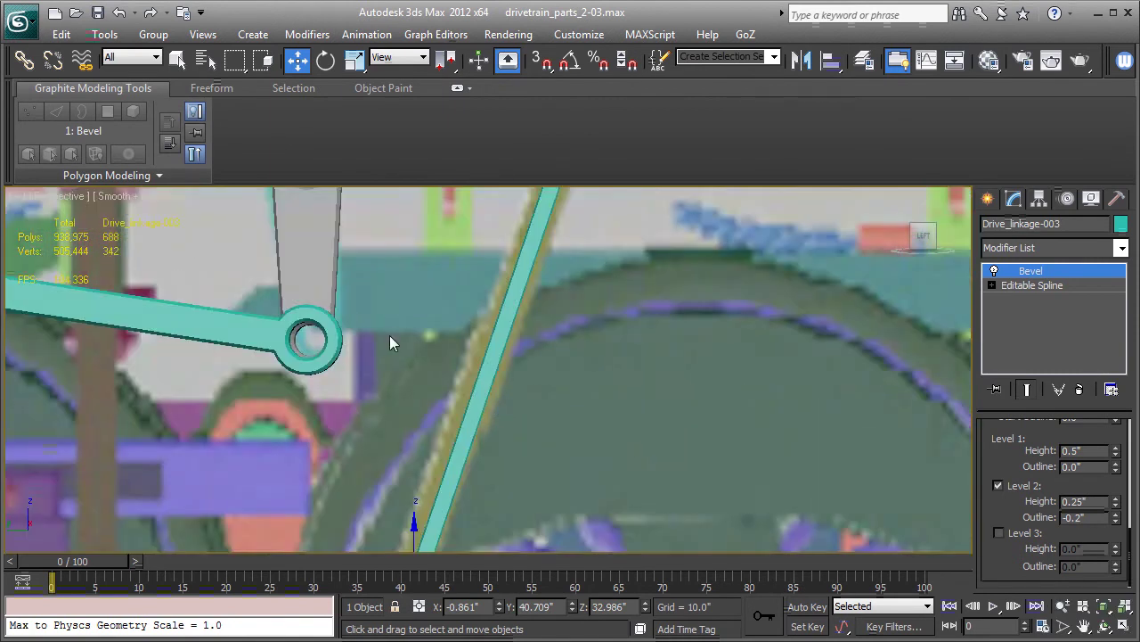
pyautogui.keyDown('alt'); pyautogui.moveTo(413, 352); pyautogui.dragTo(443, 377, button='middle'); pyautogui.keyUp('alt')
pyautogui.scroll(-3, 443, 376)
pyautogui.click(354, 60)
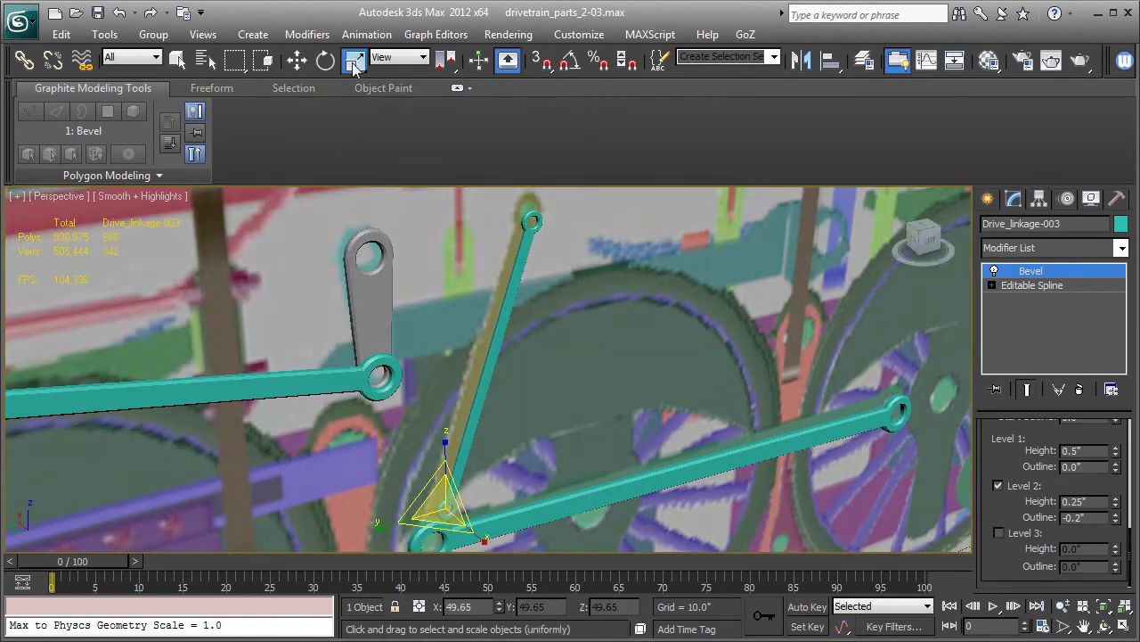
pyautogui.moveTo(424, 494); pyautogui.dragTo(436, 476)
pyautogui.scroll(-6, 437, 481)
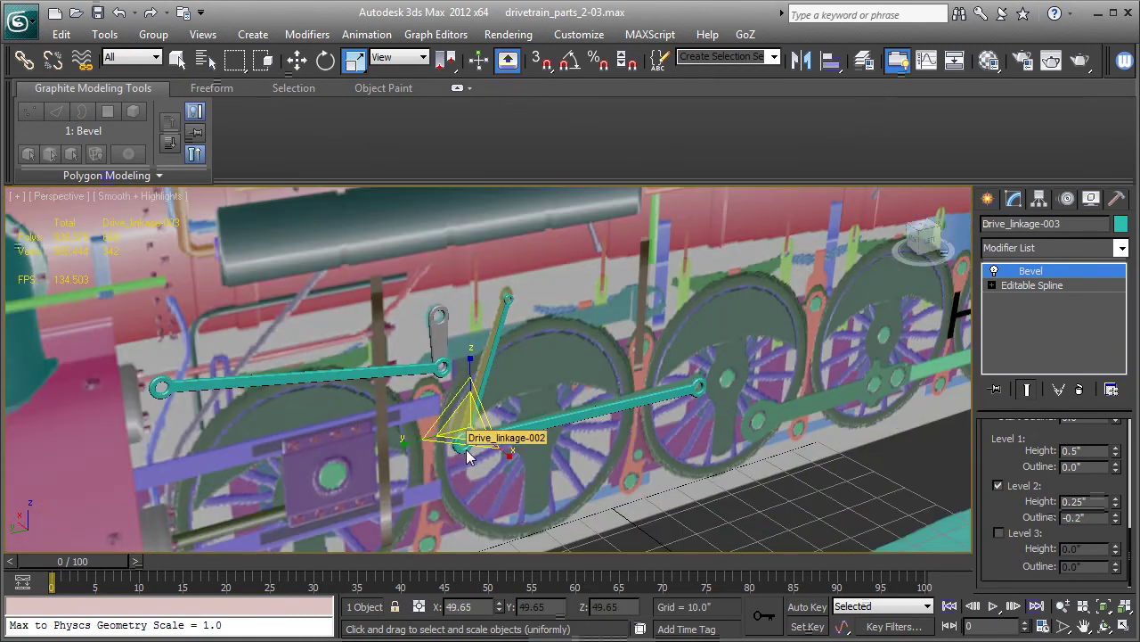
pyautogui.moveTo(474, 419); pyautogui.dragTo(472, 418)
pyautogui.moveTo(479, 400); pyautogui.dragTo(497, 323)
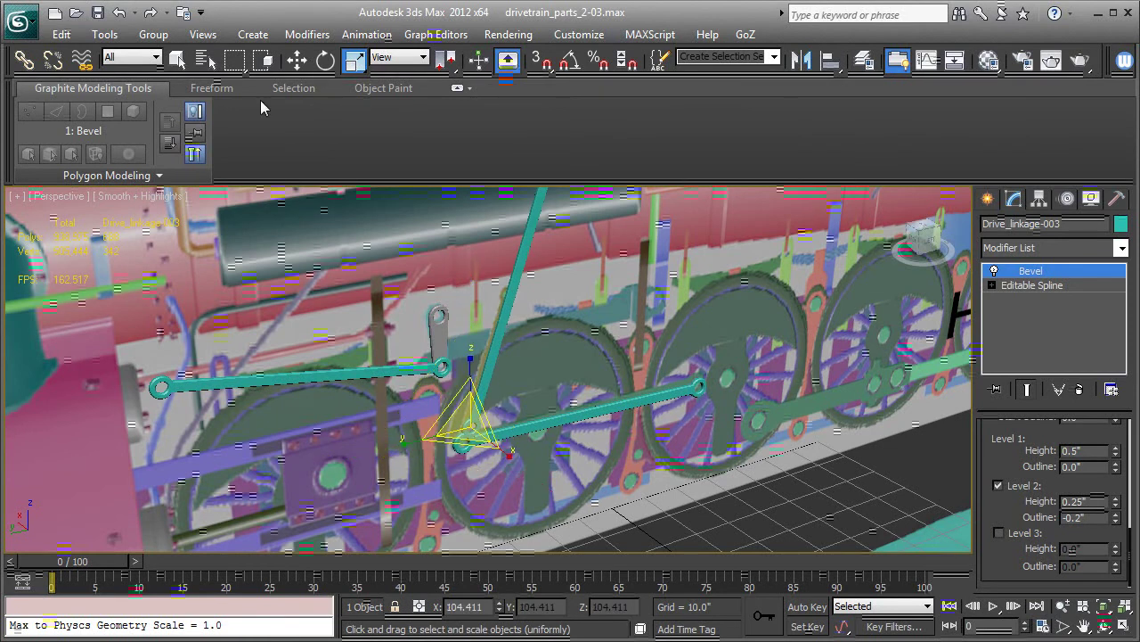
# Step: Move Drive_linkage-003's pivot end onto the near end of Drive_linkage-002, at about Y 42.5", Z 29.8"
pyautogui.click(297, 61)
pyautogui.moveTo(473, 386); pyautogui.dragTo(462, 400)
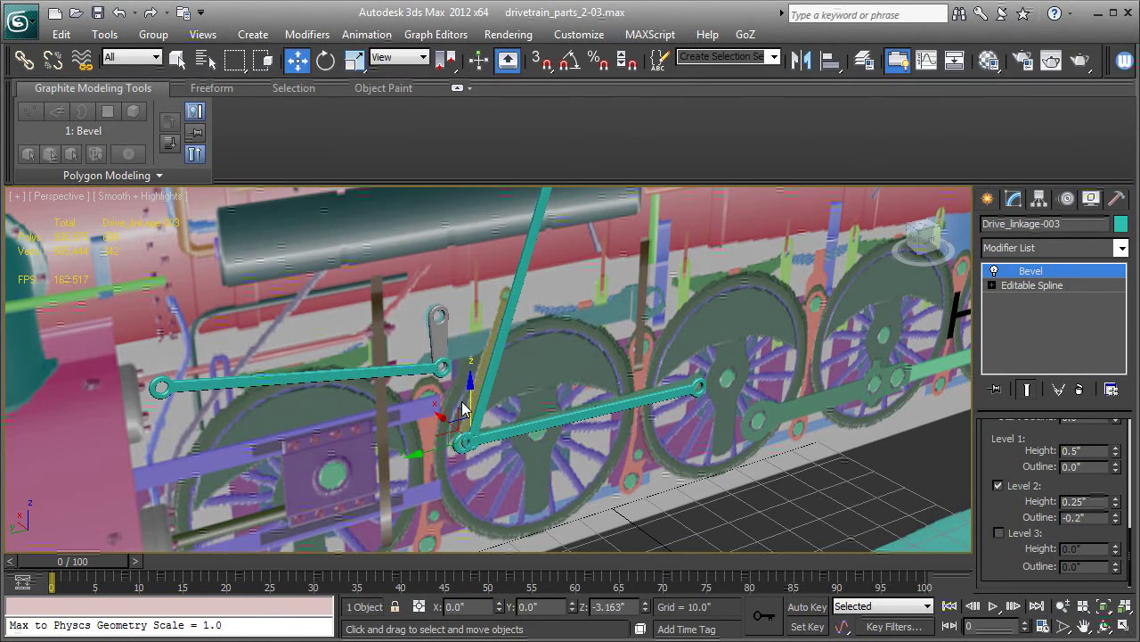
pyautogui.moveTo(419, 459); pyautogui.dragTo(410, 456)
pyautogui.moveTo(486, 388); pyautogui.dragTo(466, 433, button='middle')
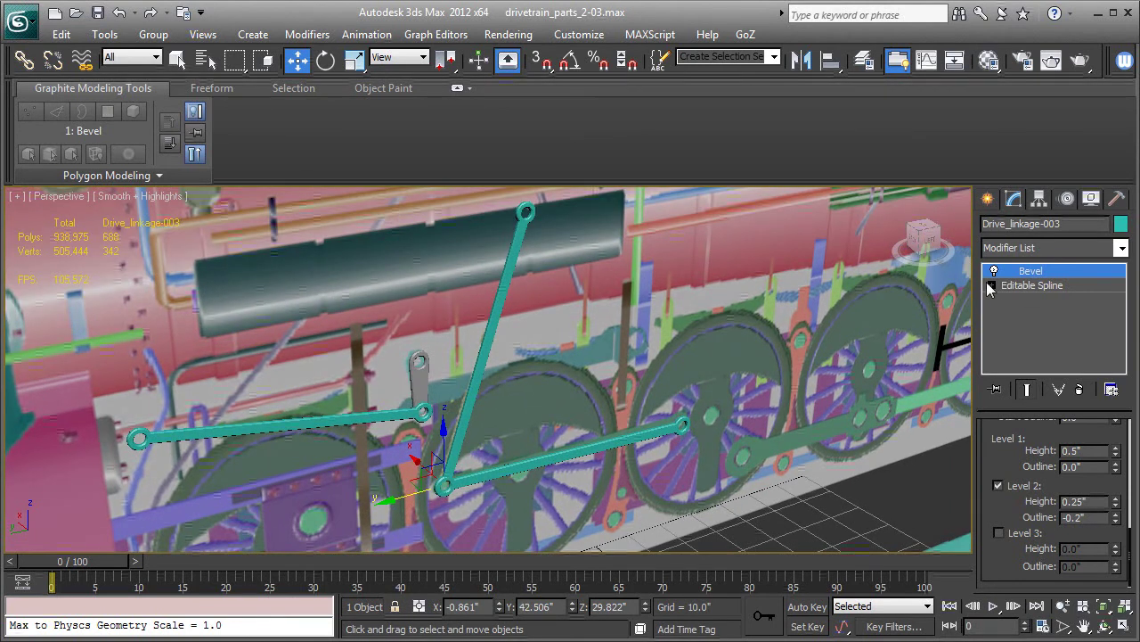
# Step: Shorten Drive_linkage-003 by moving its upper-end vertices down toward the reference rod's pivot
pyautogui.click(991, 285)
pyautogui.click(1025, 299)
pyautogui.moveTo(565, 214); pyautogui.dragTo(582, 331, button='middle')
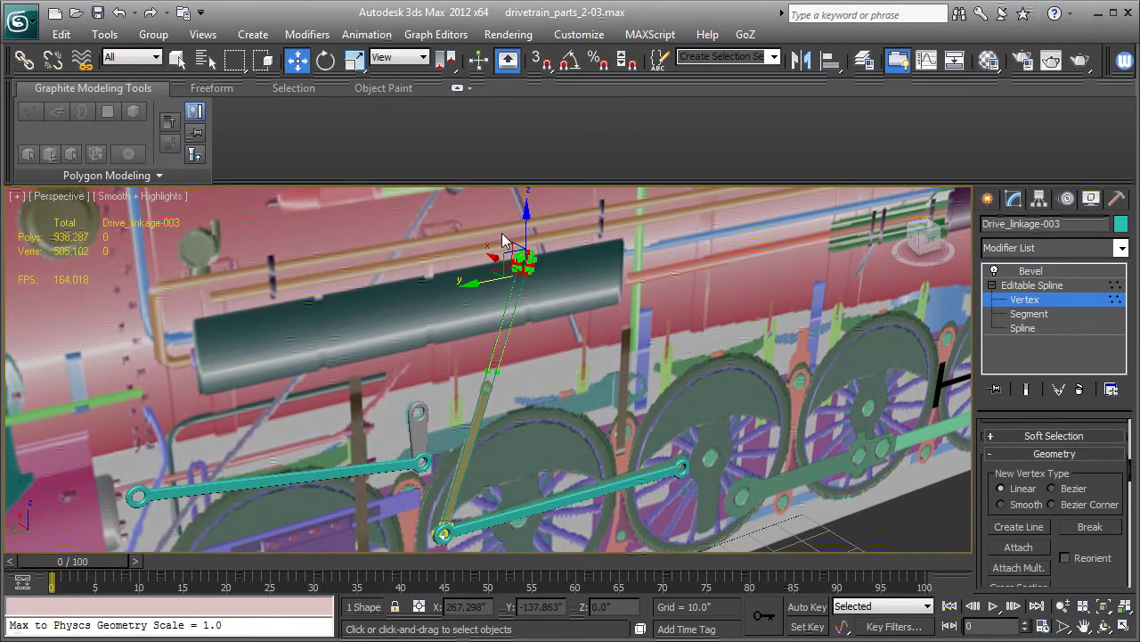
pyautogui.moveTo(497, 274); pyautogui.dragTo(496, 382)
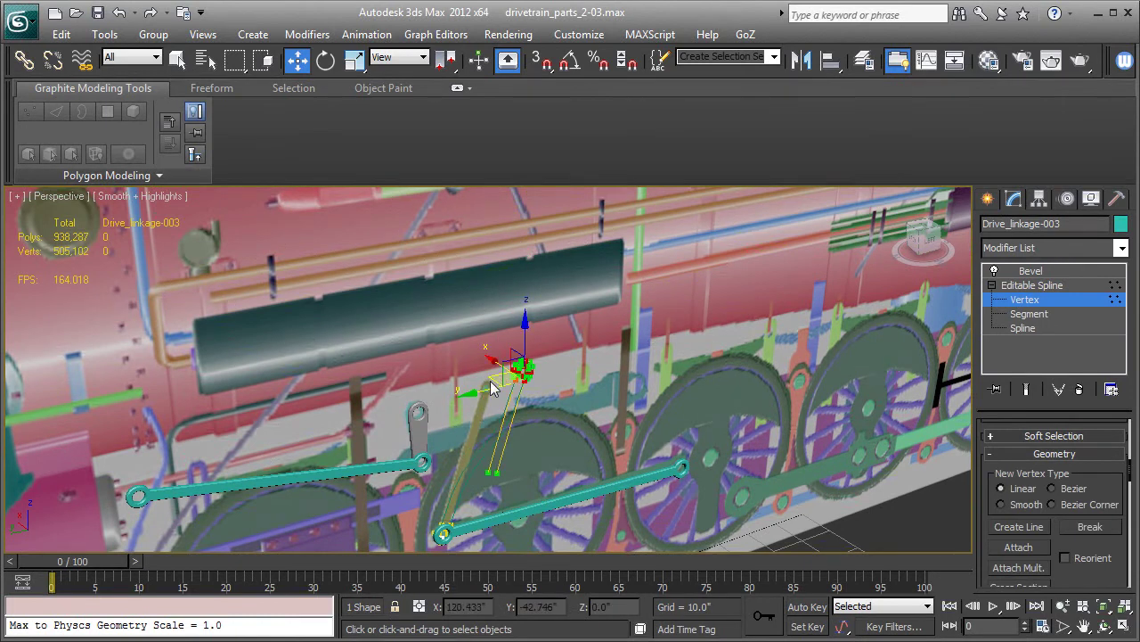
# Step: Align Drive_linkage-003's upper-end vertices with the reference rod's upper pivot in the Left view, and return to the Bevel level
pyautogui.press('l')
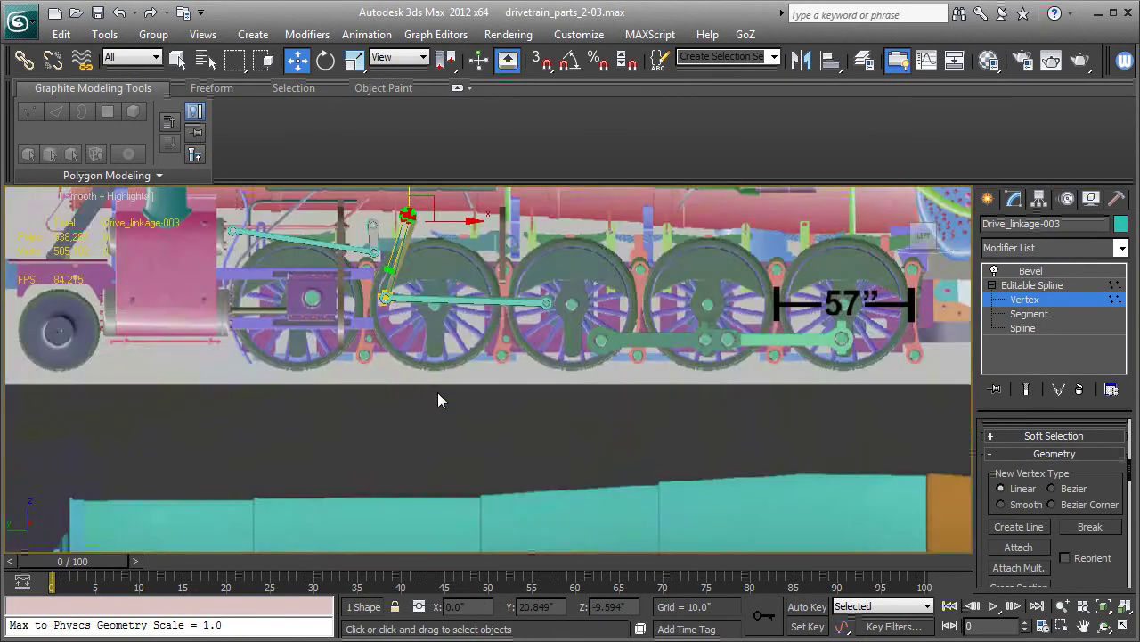
pyautogui.press('z')
pyautogui.scroll(-8, 457, 416)
pyautogui.moveTo(516, 447); pyautogui.dragTo(562, 298, button='middle')
pyautogui.scroll(-2, 562, 299)
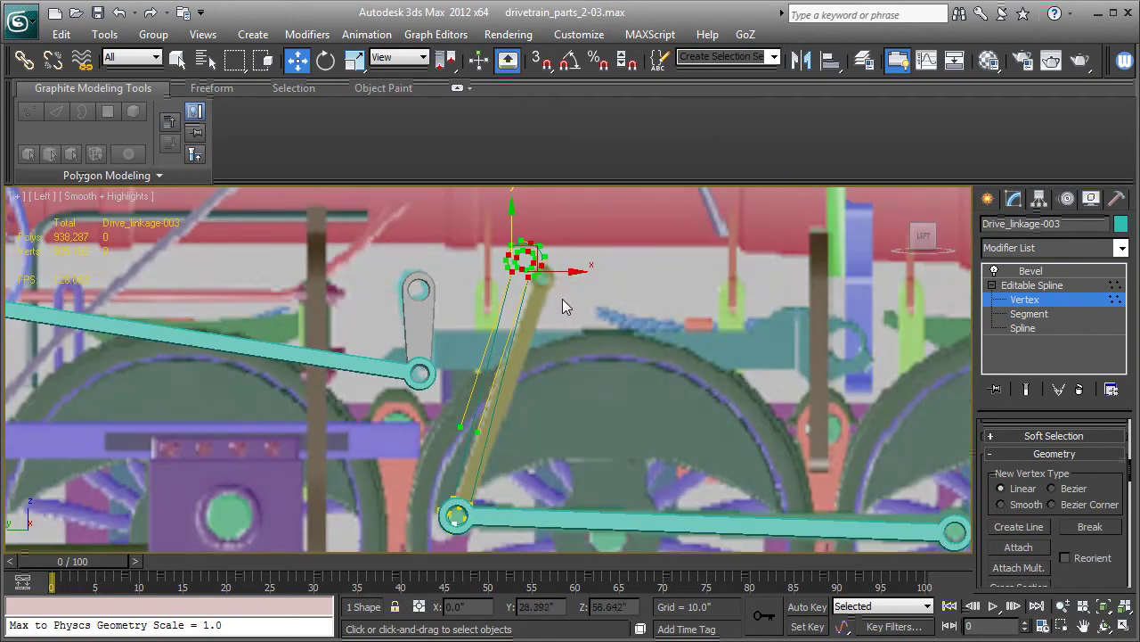
pyautogui.moveTo(569, 273); pyautogui.dragTo(585, 272)
pyautogui.moveTo(527, 210); pyautogui.dragTo(564, 246, button='middle')
pyautogui.moveTo(575, 221); pyautogui.dragTo(575, 244)
pyautogui.moveTo(620, 293); pyautogui.dragTo(624, 293)
pyautogui.click(1033, 285)
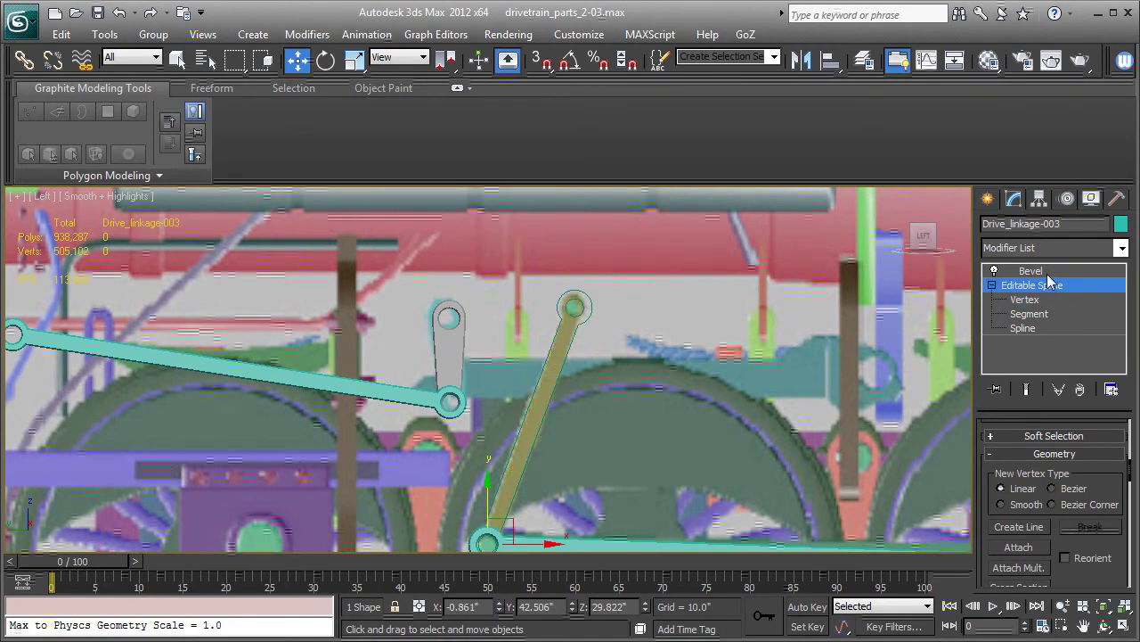
pyautogui.click(1031, 270)
# Step: Select all four linkage parts together in the perspective view, using wireframe display to pick them
pyautogui.moveTo(779, 325); pyautogui.dragTo(760, 274, button='middle')
pyautogui.press('p')
pyautogui.scroll(2, 555, 281)
pyautogui.moveTo(506, 363); pyautogui.dragTo(472, 306, button='middle')
pyautogui.scroll(-4, 473, 306)
pyautogui.keyDown('alt'); pyautogui.moveTo(424, 421); pyautogui.dragTo(351, 437, button='middle'); pyautogui.keyUp('alt')
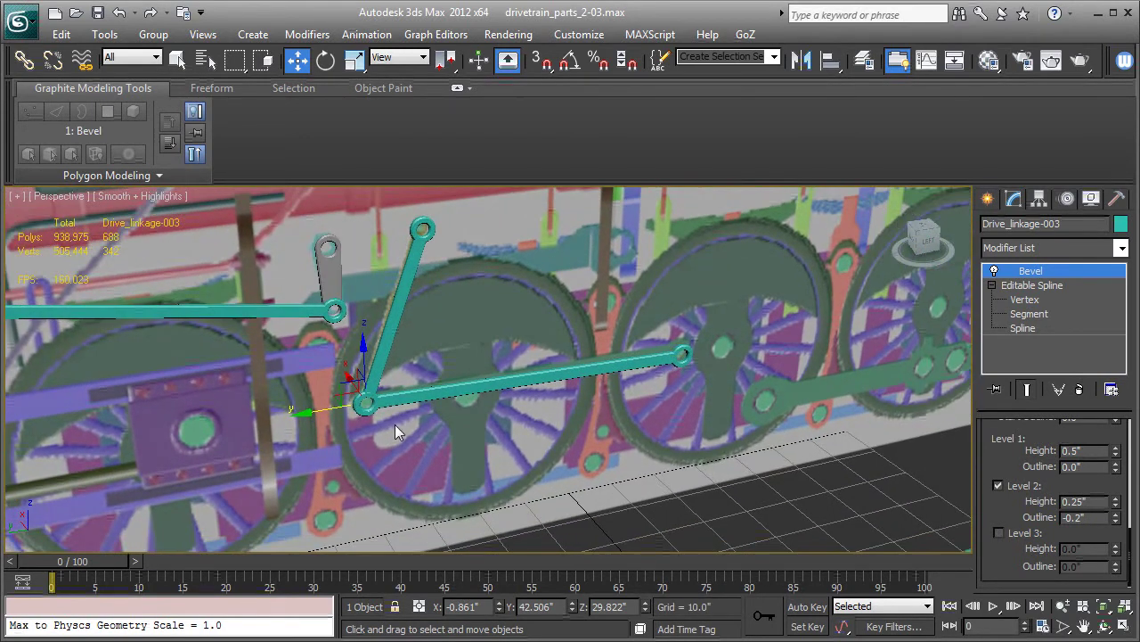
pyautogui.press('F3')
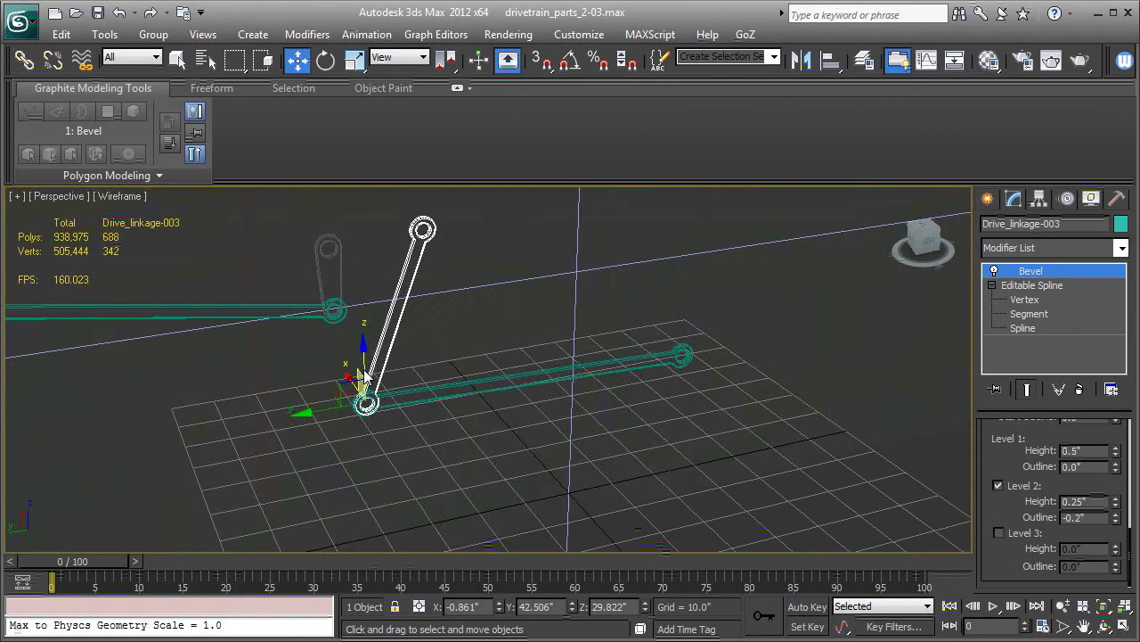
pyautogui.keyDown('ctrl'); pyautogui.click(417, 392); pyautogui.keyUp('ctrl')
pyautogui.keyDown('ctrl'); pyautogui.click(337, 311); pyautogui.keyUp('ctrl')
pyautogui.keyDown('ctrl'); pyautogui.click(338, 272); pyautogui.keyUp('ctrl')
pyautogui.keyDown('alt'); pyautogui.moveTo(339, 271); pyautogui.dragTo(802, 303, button='middle'); pyautogui.keyUp('alt')
pyautogui.press('F3')
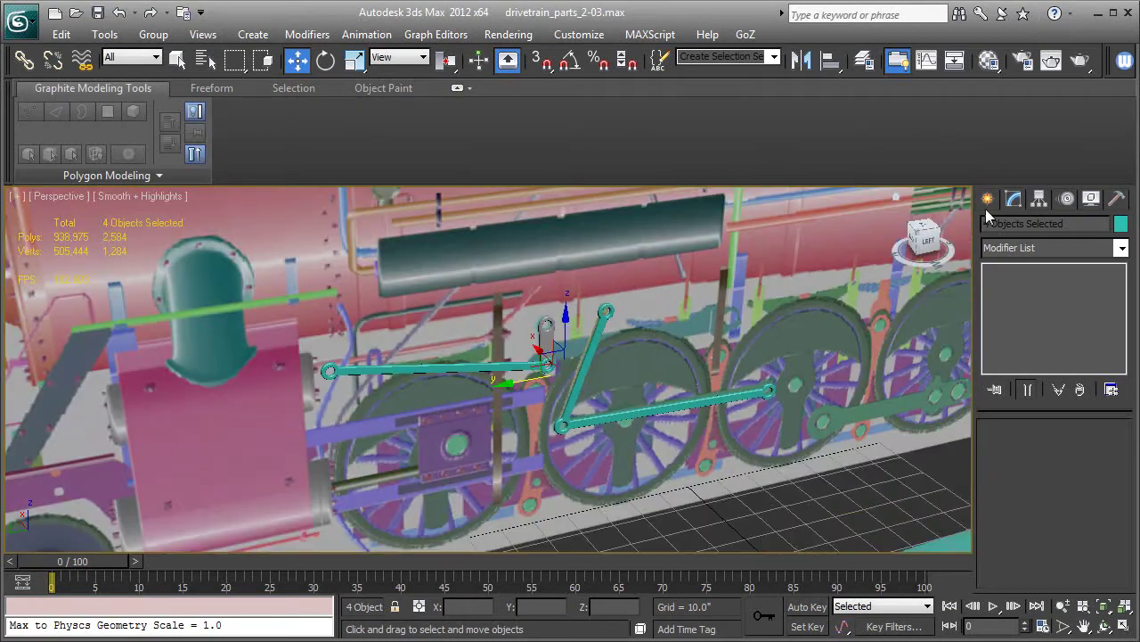
# Step: Unhide all the hidden locomotive parts
pyautogui.click(1101, 204)
pyautogui.scroll(-5, 1078, 471)
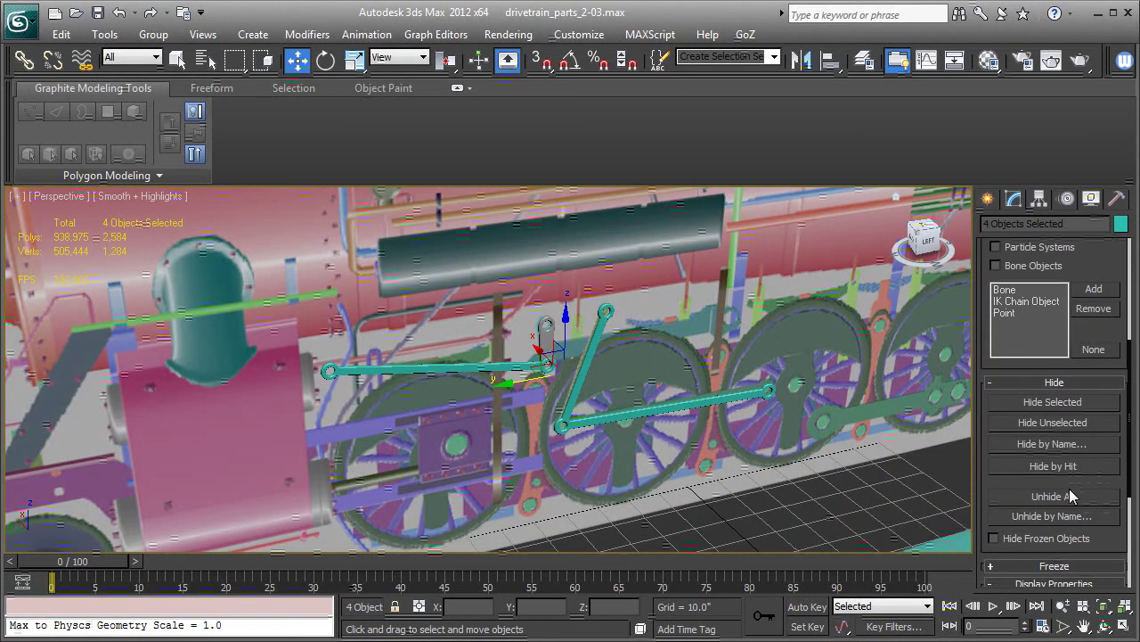
pyautogui.click(1060, 496)
pyautogui.click(651, 386)
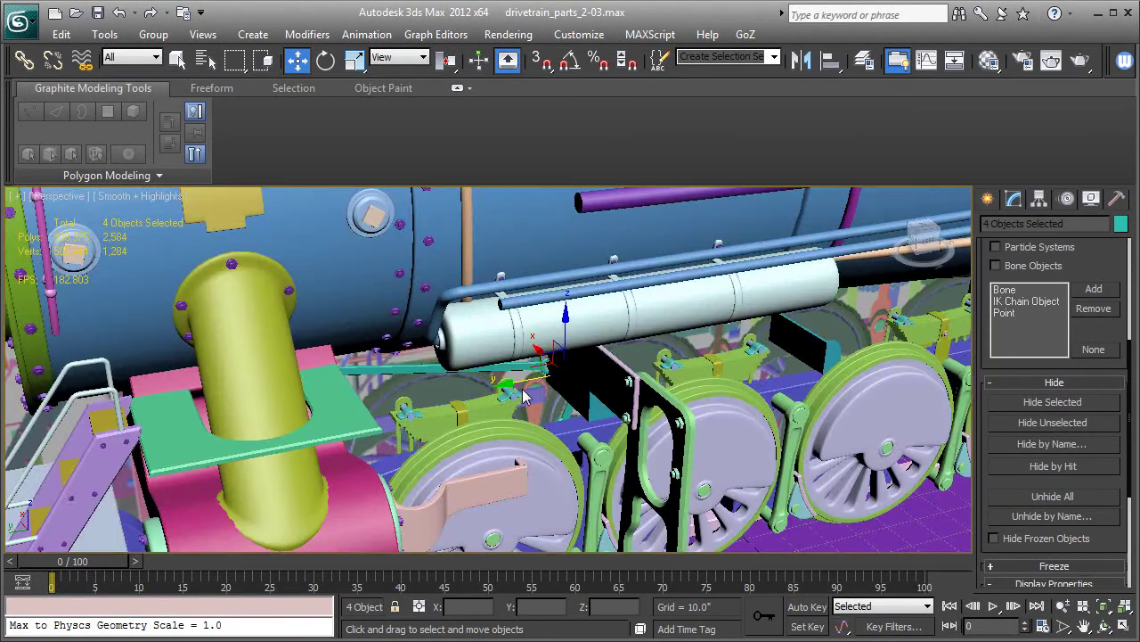
# Step: Move the four selected linkages outward along X so they sit in front of the drive wheels
pyautogui.keyDown('alt'); pyautogui.moveTo(579, 384); pyautogui.dragTo(505, 368, button='middle'); pyautogui.keyUp('alt')
pyautogui.moveTo(511, 361); pyautogui.dragTo(713, 473)
pyautogui.keyDown('alt'); pyautogui.moveTo(713, 473); pyautogui.dragTo(468, 328, button='middle'); pyautogui.keyUp('alt')
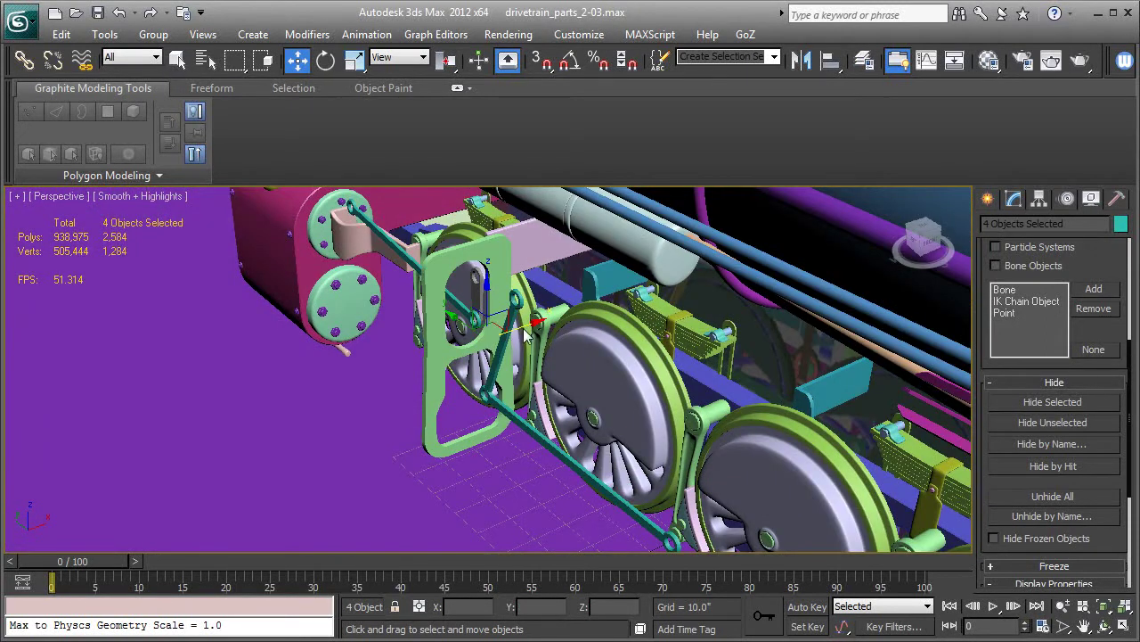
pyautogui.keyDown('alt'); pyautogui.moveTo(451, 386); pyautogui.dragTo(430, 398, button='middle'); pyautogui.keyUp('alt')
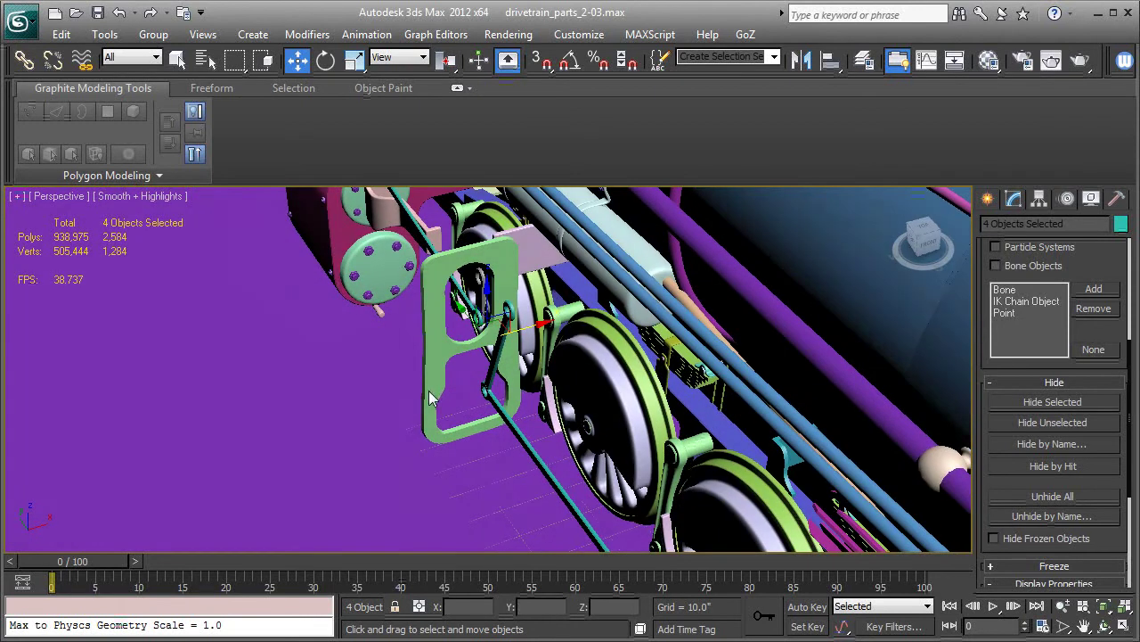
pyautogui.moveTo(531, 327); pyautogui.dragTo(569, 318)
pyautogui.keyDown('alt'); pyautogui.moveTo(510, 320); pyautogui.dragTo(562, 296, button='middle'); pyautogui.keyUp('alt')
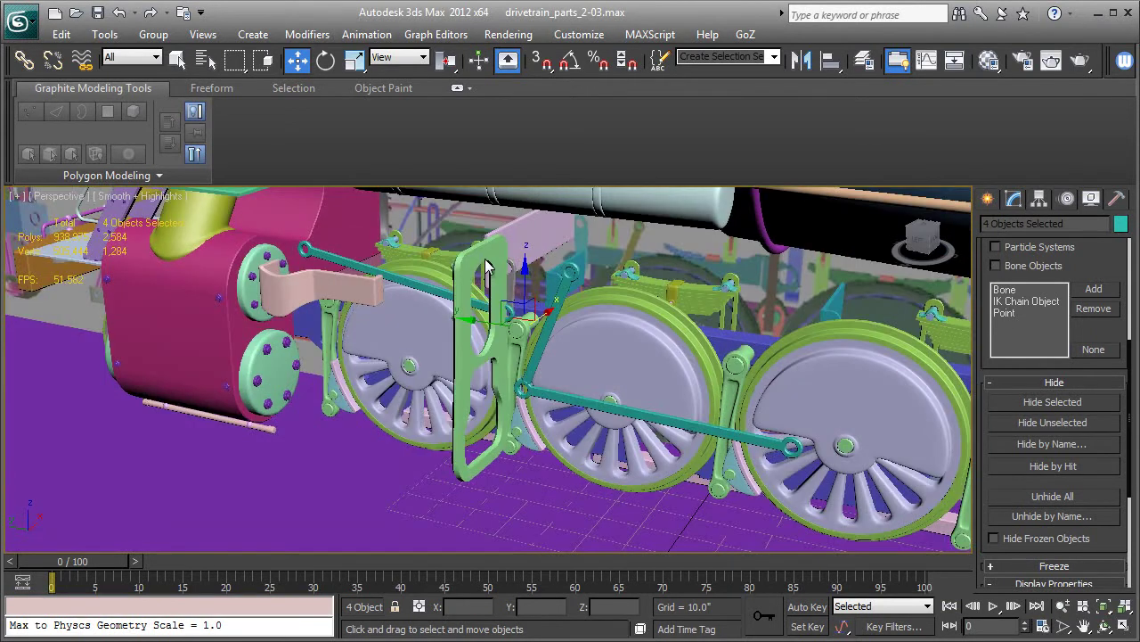
pyautogui.keyDown('alt'); pyautogui.moveTo(486, 267); pyautogui.dragTo(537, 290, button='middle'); pyautogui.keyUp('alt')
# Step: Isolate the reference drawing plane Plane001 and show it shaded in the Left view at the rear coupling rods
pyautogui.press('l')
pyautogui.scroll(5, 526, 321)
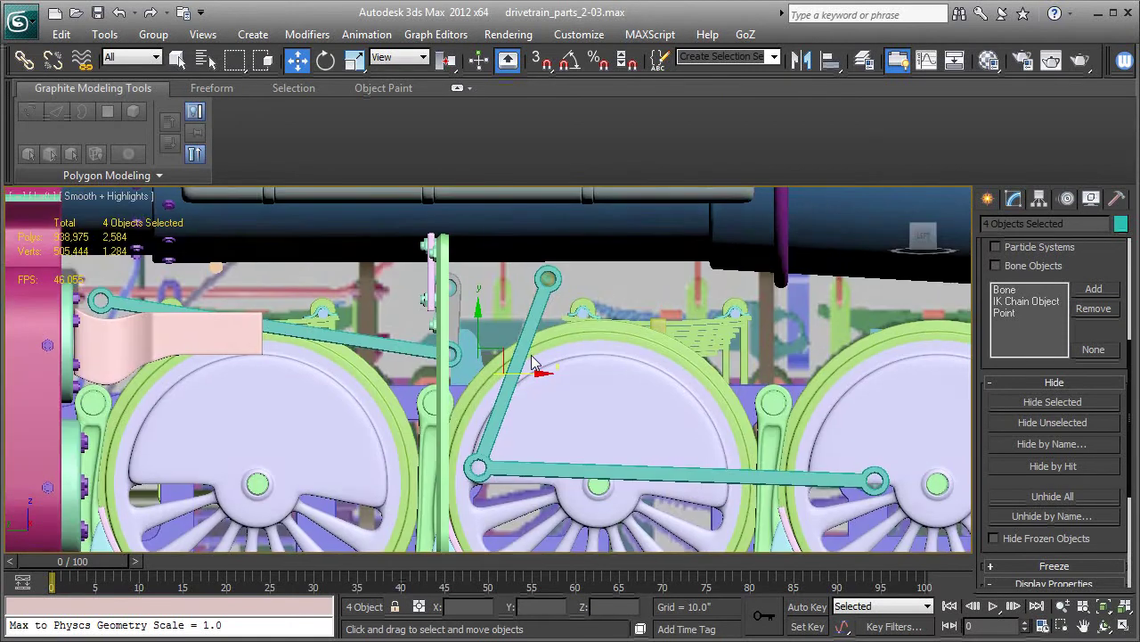
pyautogui.scroll(3, 517, 332)
pyautogui.moveTo(515, 335); pyautogui.dragTo(297, 321, button='middle')
pyautogui.scroll(-3, 499, 398)
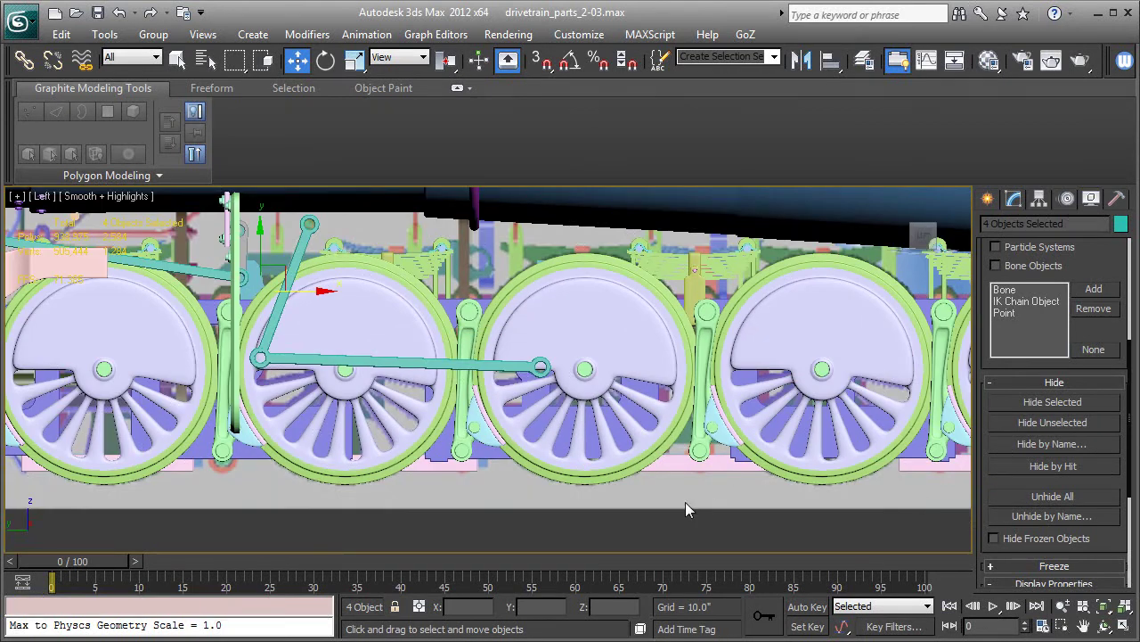
pyautogui.press('F3')
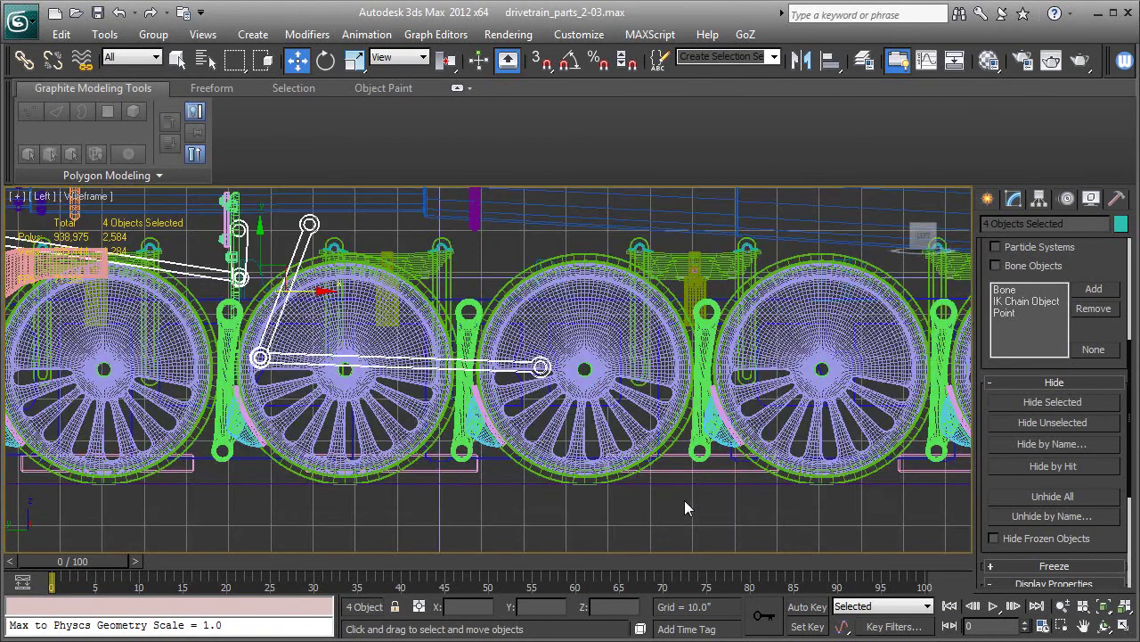
pyautogui.click(685, 500)
pyautogui.scroll(-8, 623, 487)
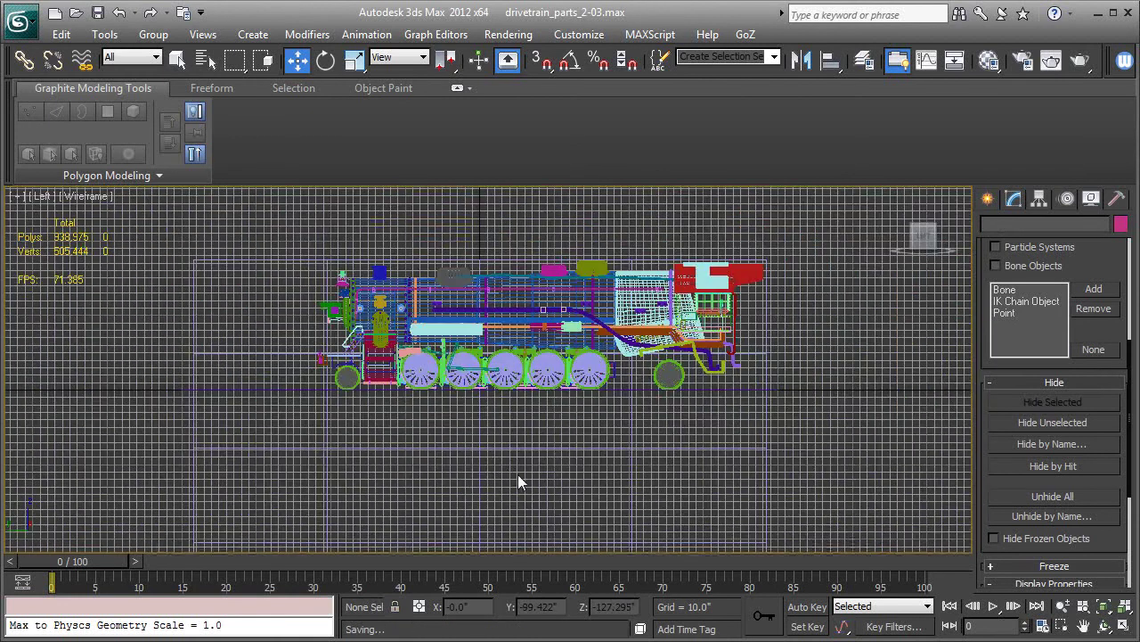
pyautogui.click(487, 453)
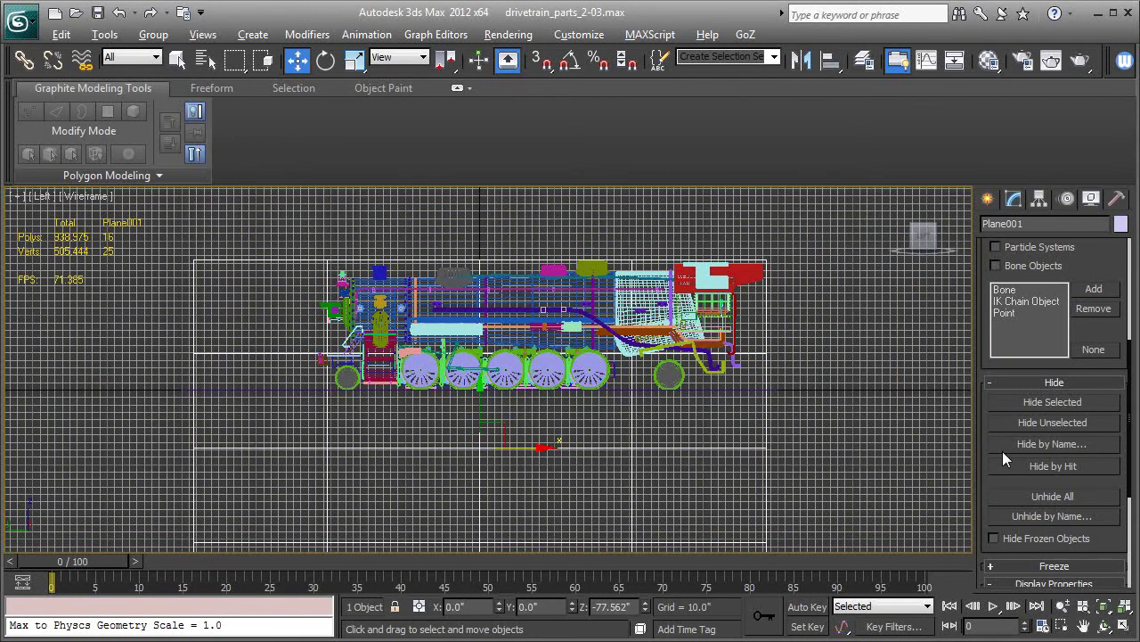
pyautogui.hotkey('alt', 'q')
pyautogui.moveTo(770, 373); pyautogui.dragTo(791, 408, button='middle')
pyautogui.press('F3')
pyautogui.scroll(8, 790, 407)
pyautogui.scroll(6, 787, 400)
pyautogui.moveTo(699, 489); pyautogui.dragTo(603, 452, button='middle')
# Step: Draw a long rectangle spline over the dark green coupling rod and a circle around its left-end pivot
pyautogui.click(987, 200)
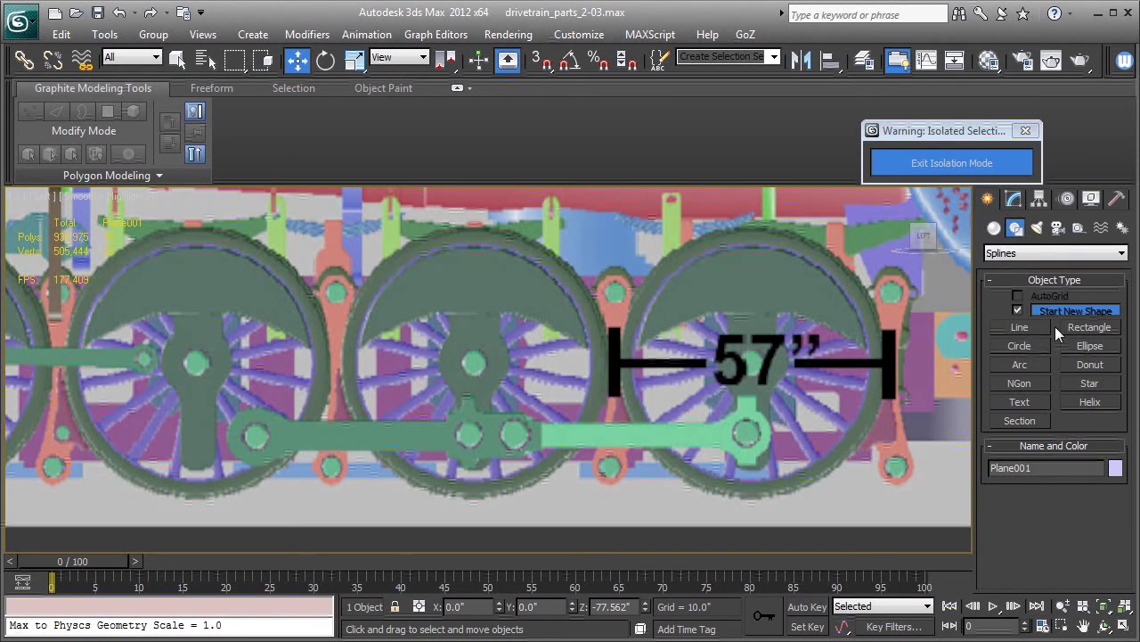
pyautogui.click(1089, 327)
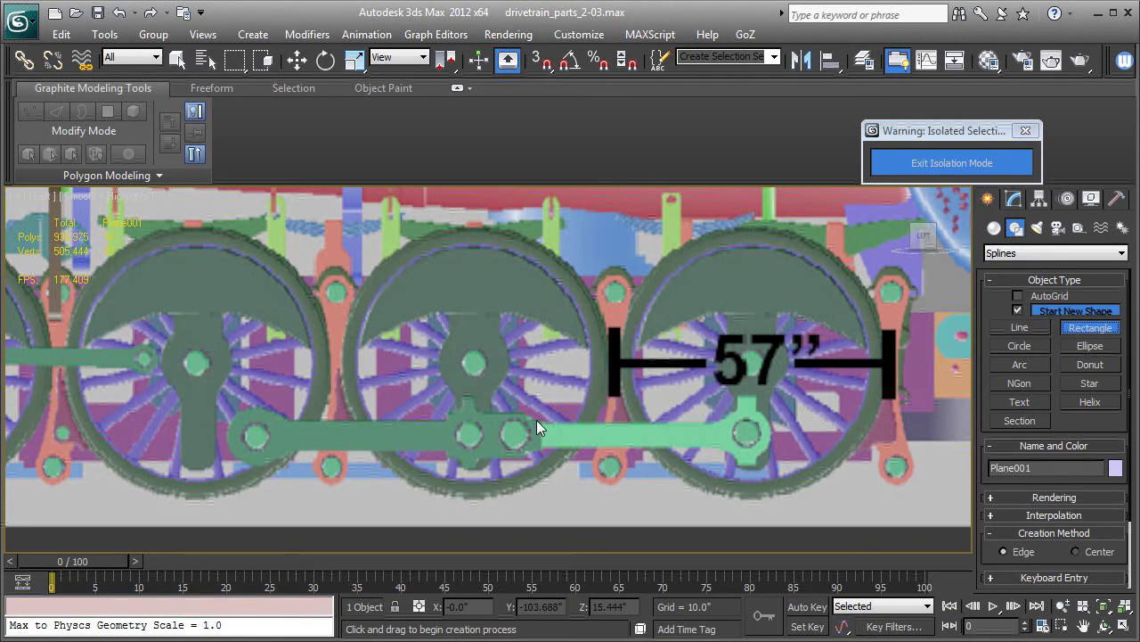
pyautogui.moveTo(538, 419)
pyautogui.mouseDown()
pyautogui.moveTo(308, 448)
pyautogui.moveTo(240, 441)
pyautogui.moveTo(234, 454)
pyautogui.mouseUp()
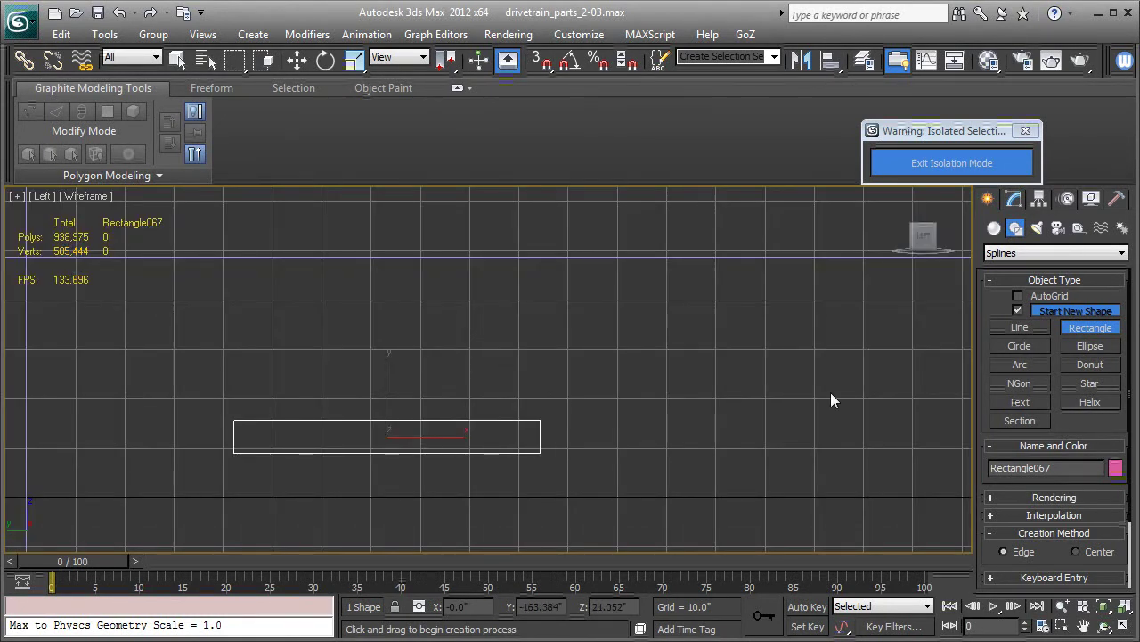
pyautogui.click(1032, 349)
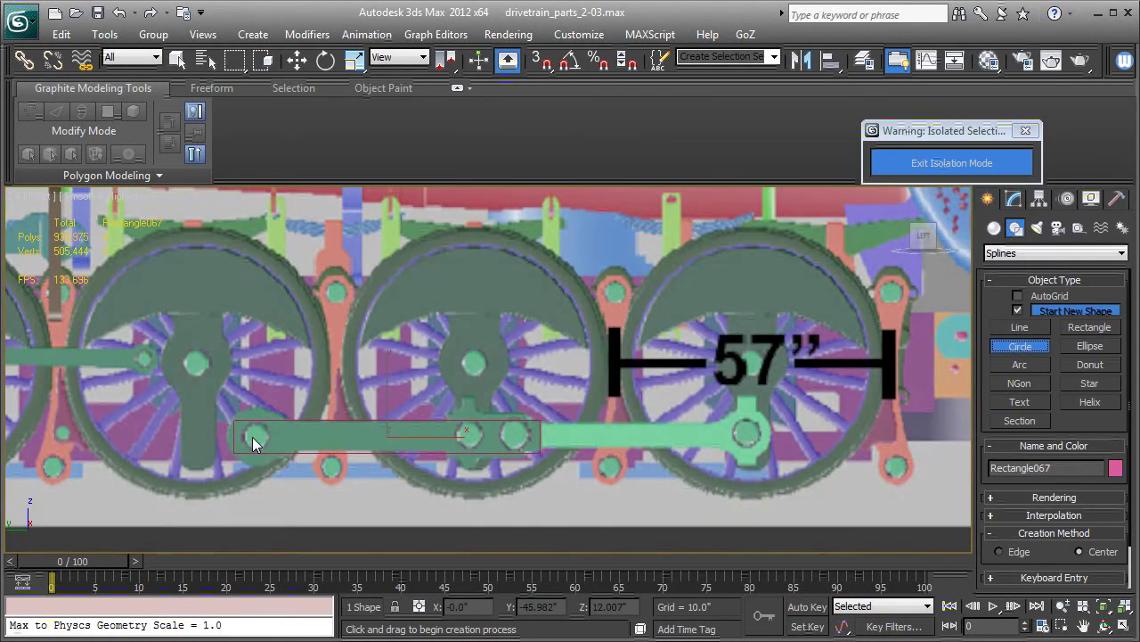
pyautogui.moveTo(254, 437); pyautogui.dragTo(287, 444)
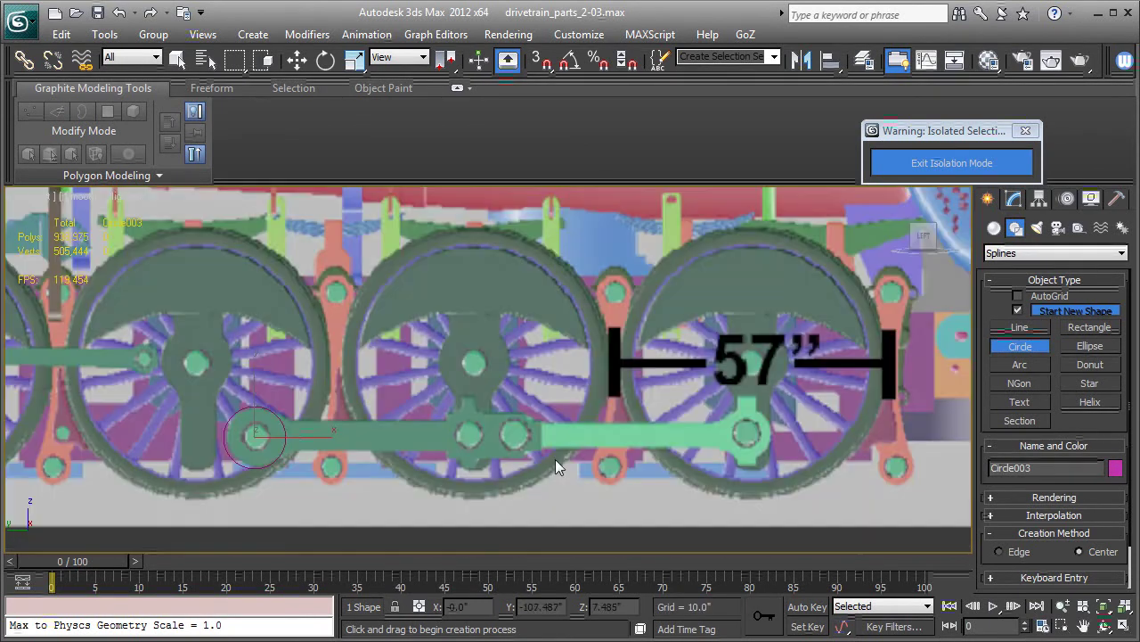
# Step: Draw a rectangle around the coupling rod's two right-hand pivots and a narrow upright one across the middle wheel's pivot
pyautogui.click(1075, 326)
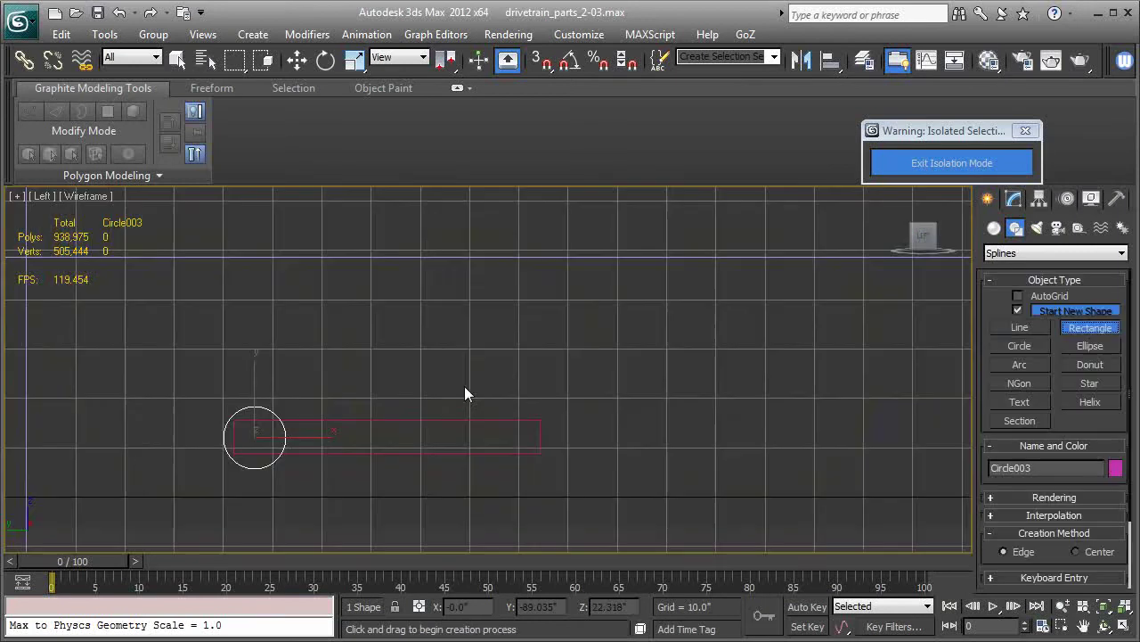
pyautogui.moveTo(445, 411); pyautogui.dragTo(528, 460)
pyautogui.moveTo(464, 398); pyautogui.dragTo(479, 470)
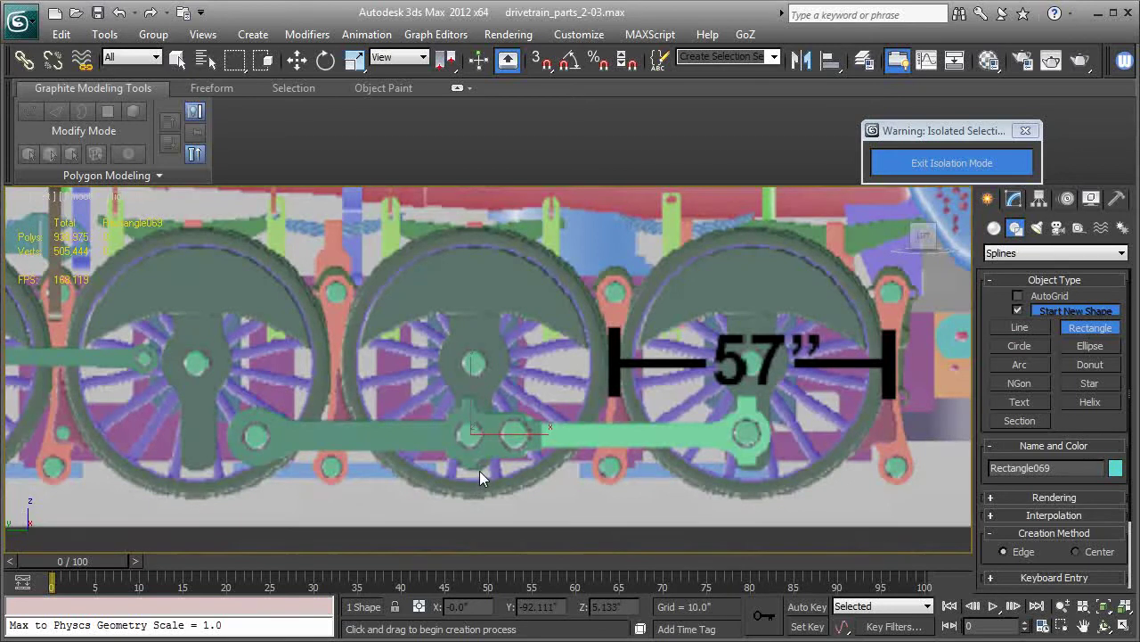
pyautogui.click(1086, 333)
# Step: Convert the long coupling rod rectangle to an Editable Spline
pyautogui.click(1012, 200)
pyautogui.click(375, 420)
pyautogui.rightClick(1037, 273)
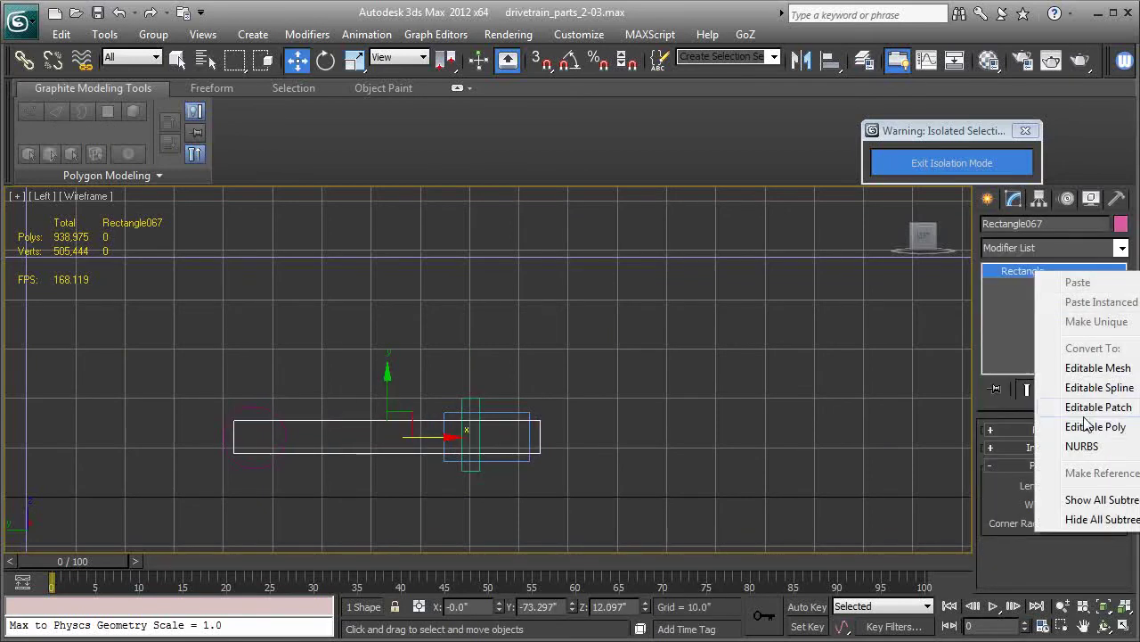
pyautogui.click(1093, 388)
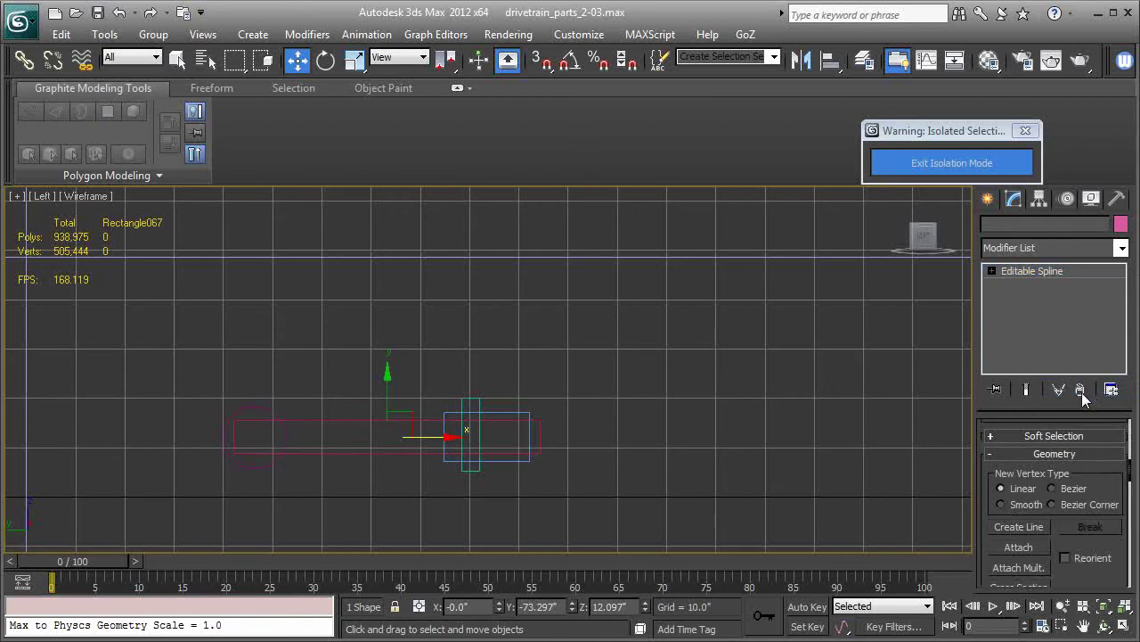
# Step: Attach the circle and the two smaller rectangles to the long rectangle's spline
pyautogui.click(1038, 548)
pyautogui.click(278, 414)
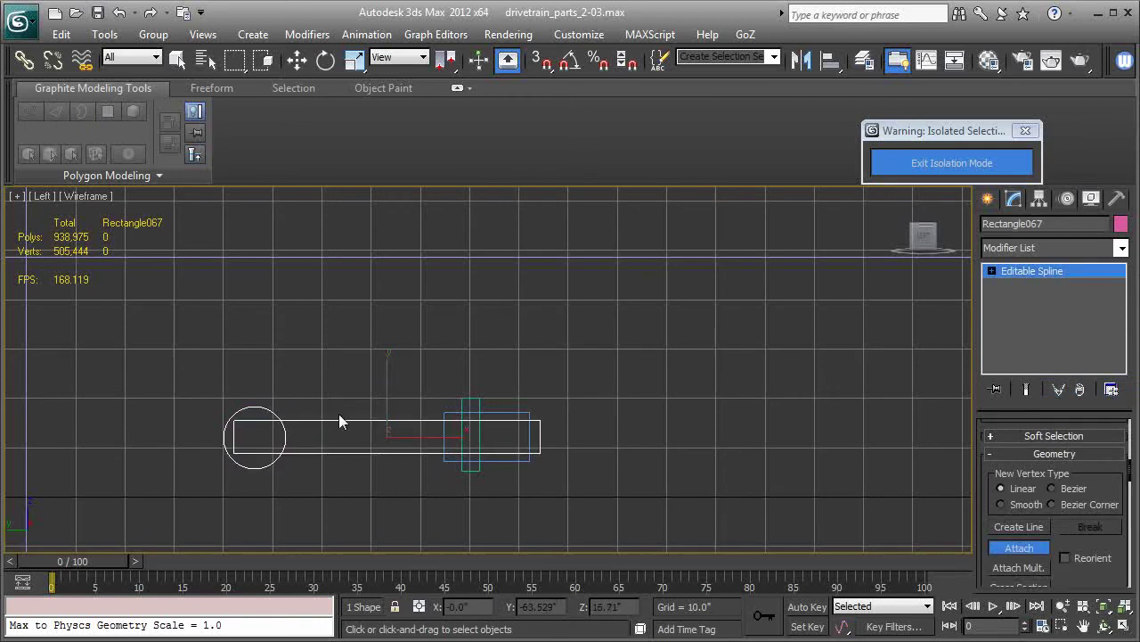
pyautogui.click(502, 414)
pyautogui.click(470, 401)
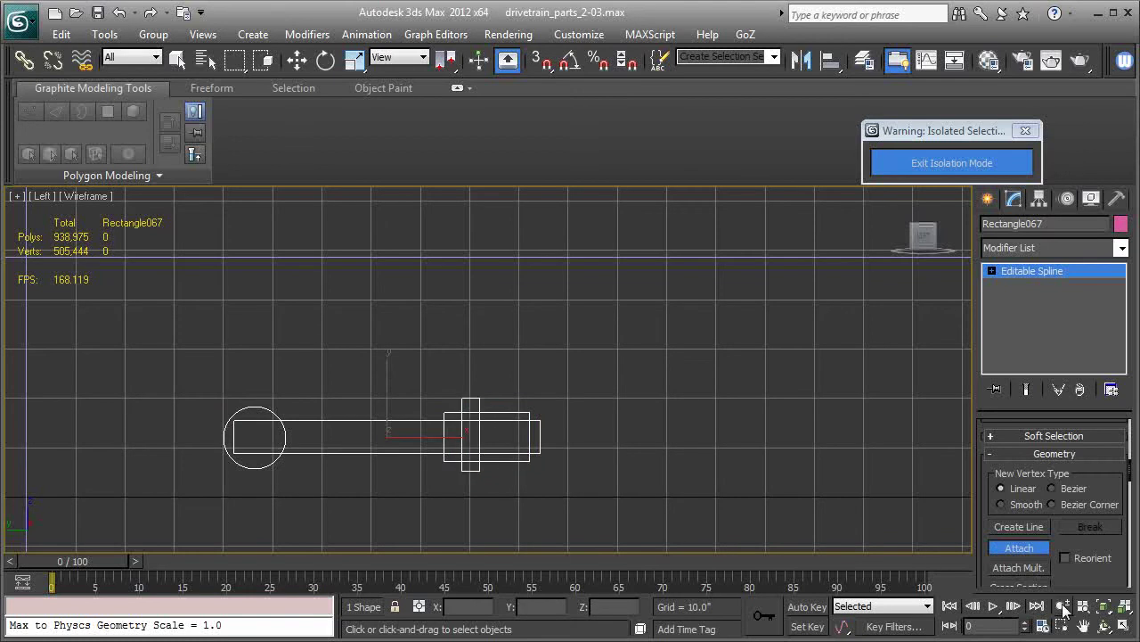
pyautogui.click(1020, 548)
# Step: Merge the long rectangle with the circle and the two smaller rectangles into one outline using Boolean Union
pyautogui.scroll(-10, 1054, 504)
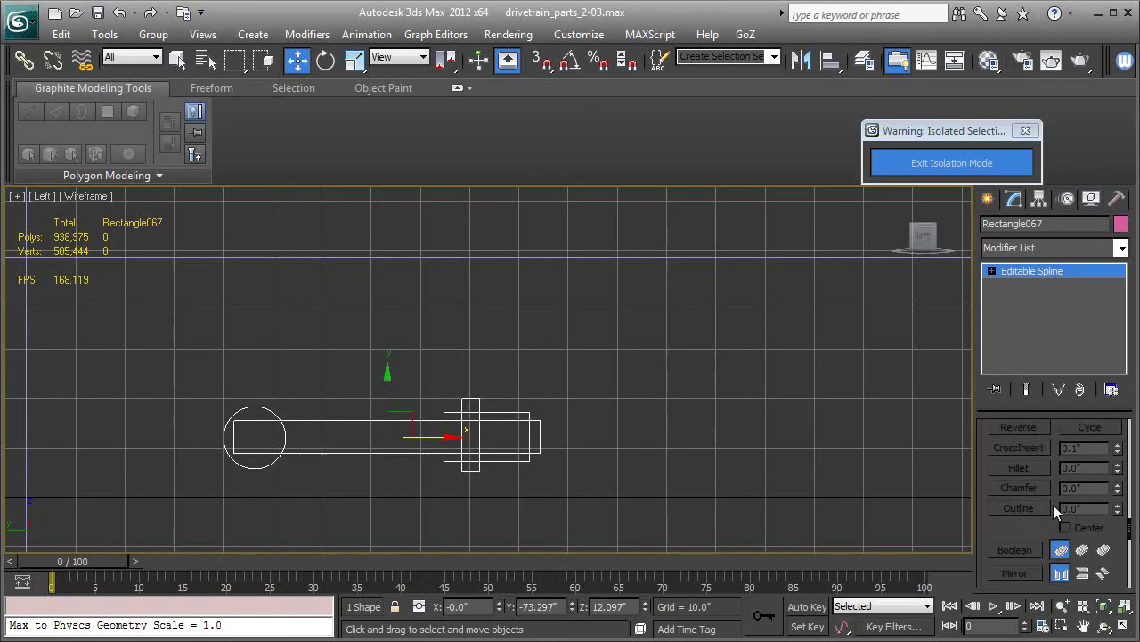
pyautogui.click(1015, 496)
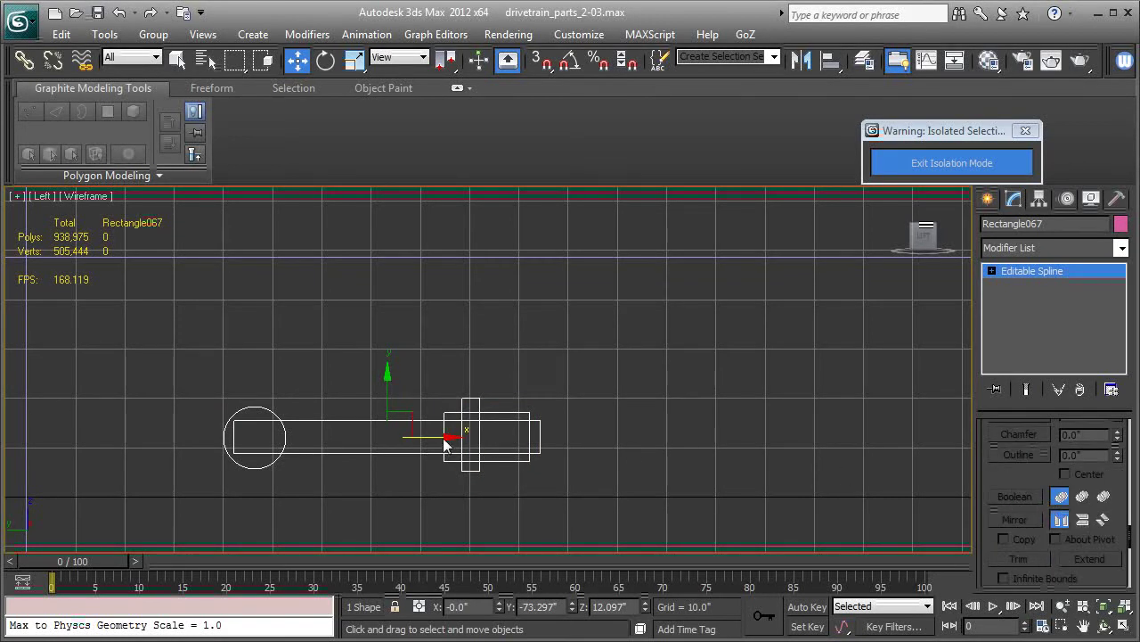
pyautogui.press('1')
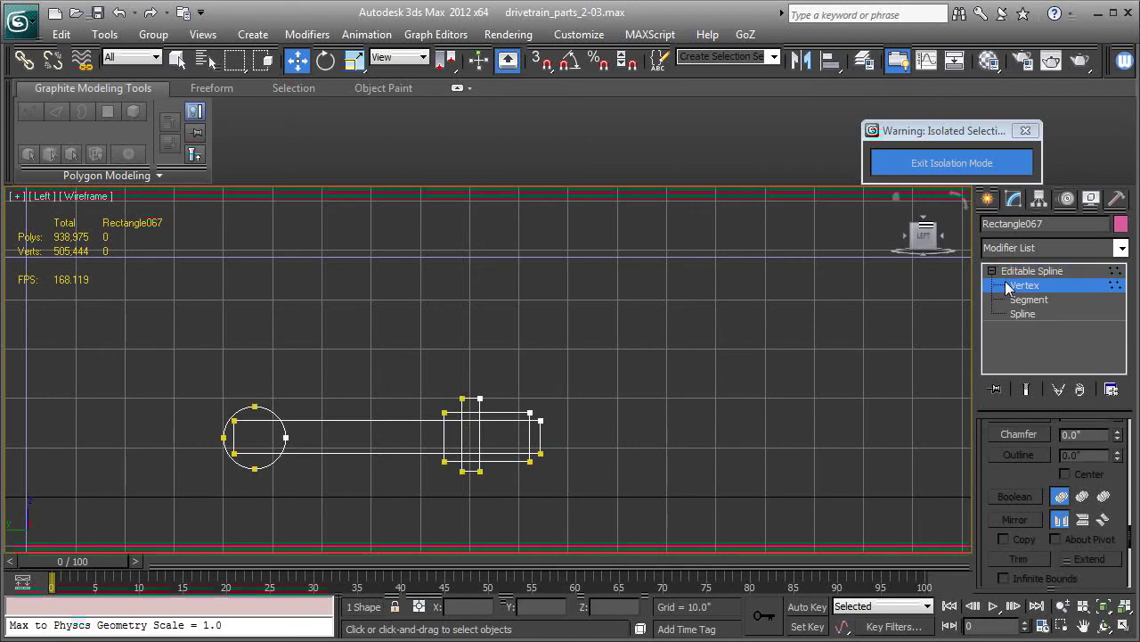
pyautogui.click(1022, 314)
pyautogui.click(416, 421)
pyautogui.click(1037, 498)
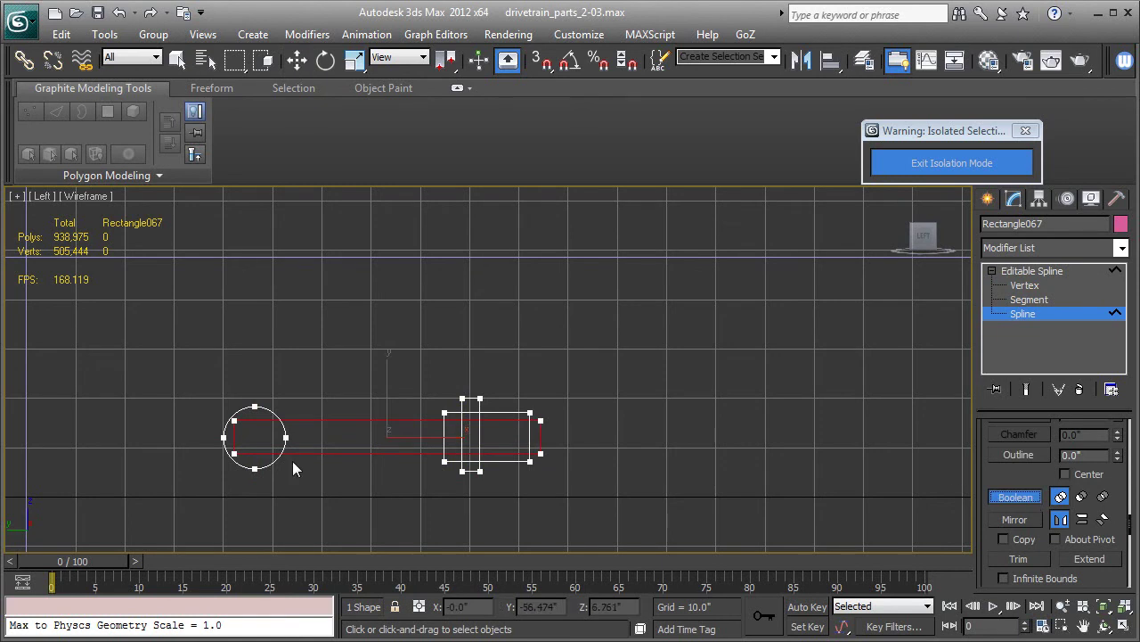
pyautogui.click(271, 412)
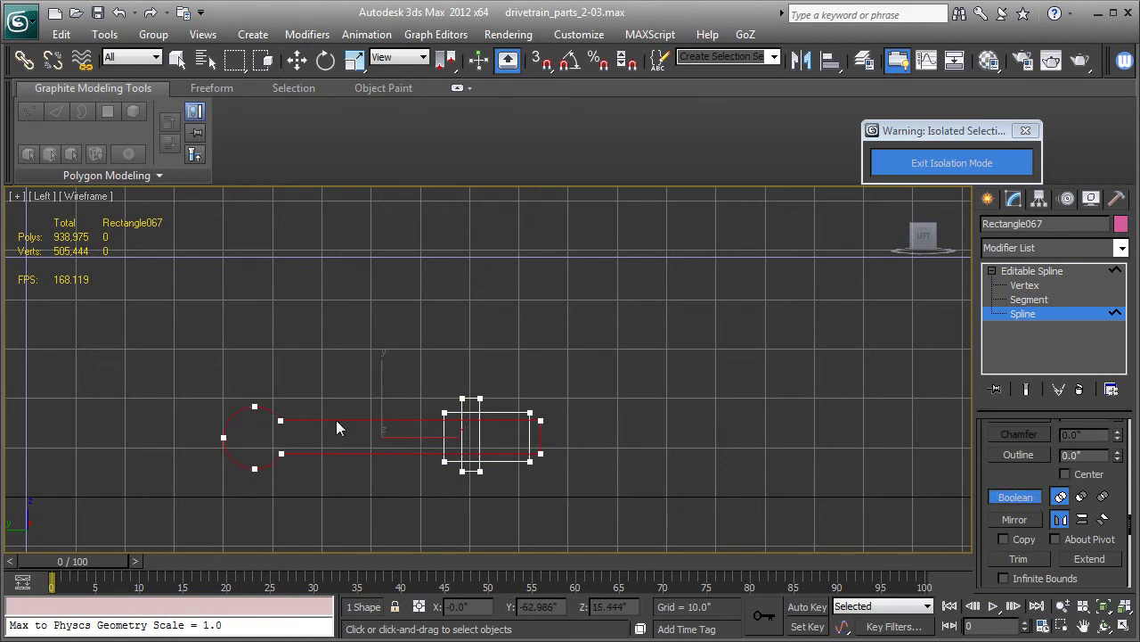
pyautogui.click(478, 408)
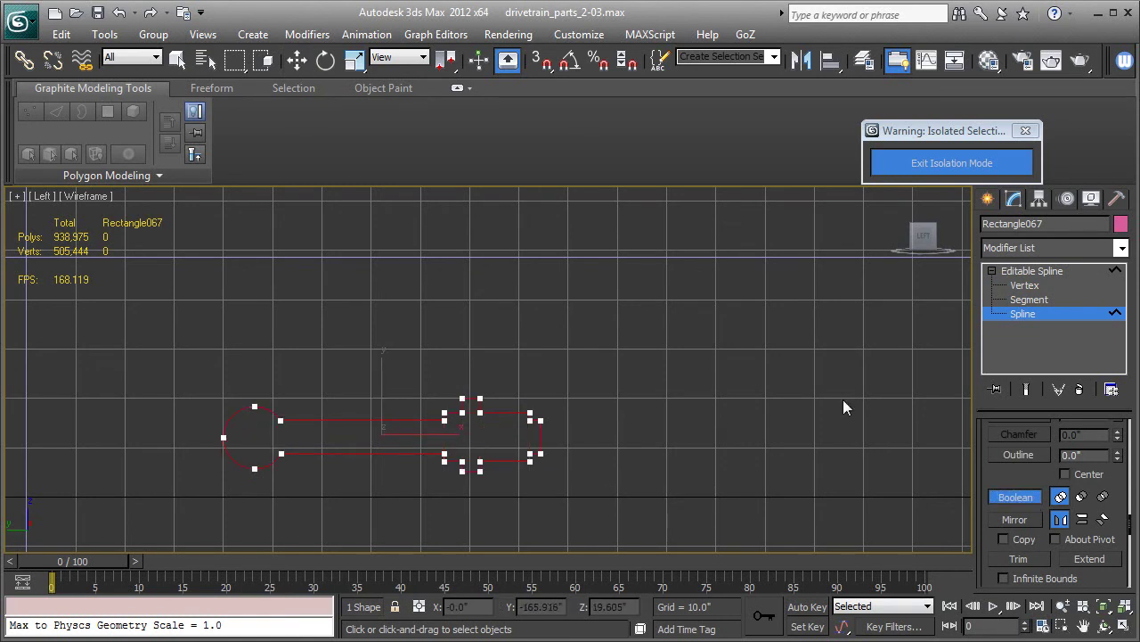
# Step: Fillet the four inner corners where the narrow upright tabs meet the coupling rod's wider block
pyautogui.click(1024, 501)
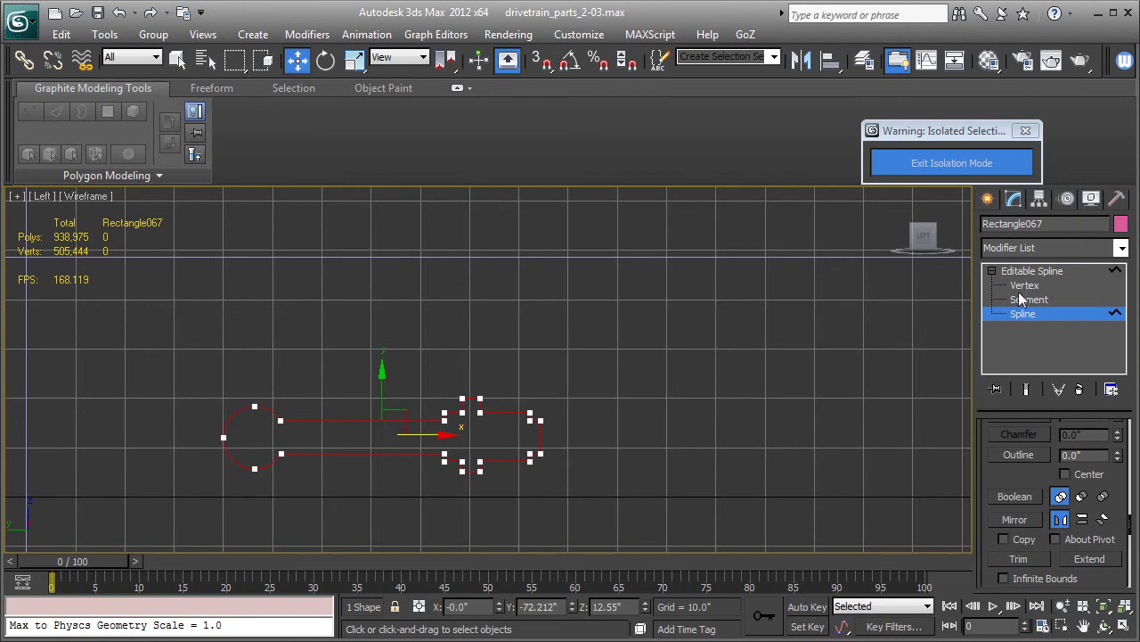
pyautogui.click(1025, 285)
pyautogui.scroll(4, 500, 406)
pyautogui.moveTo(529, 381); pyautogui.dragTo(579, 280, button='middle')
pyautogui.moveTo(485, 305); pyautogui.dragTo(562, 434)
pyautogui.scroll(5, 989, 560)
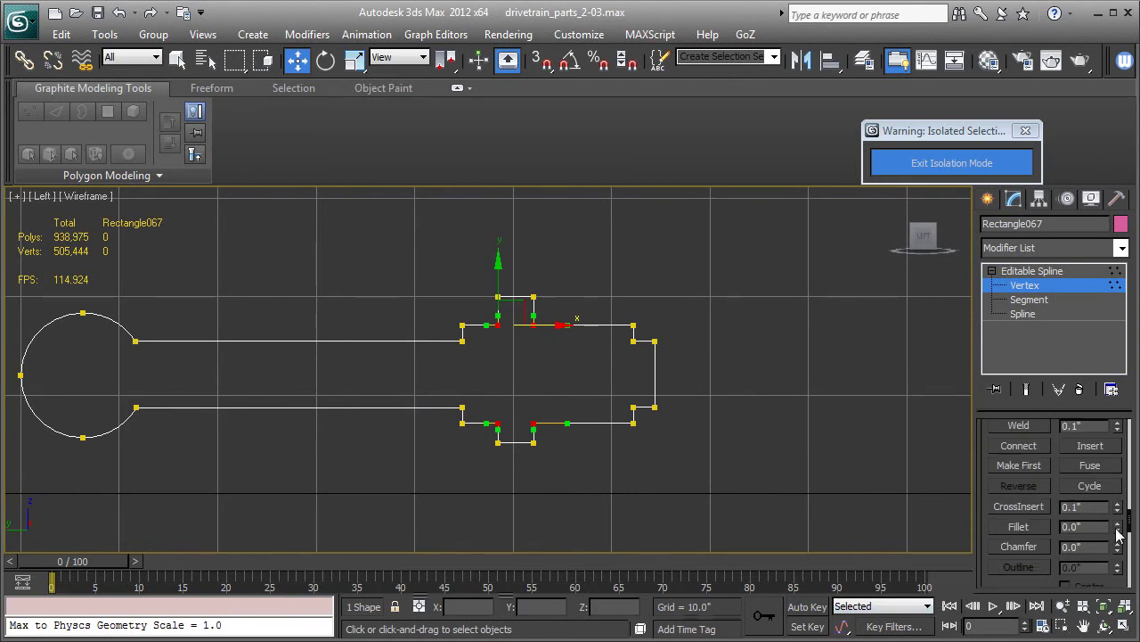
pyautogui.moveTo(1120, 532); pyautogui.dragTo(1121, 539)
pyautogui.moveTo(719, 385); pyautogui.dragTo(845, 400, button='middle')
pyautogui.moveTo(339, 414); pyautogui.dragTo(411, 411, button='middle')
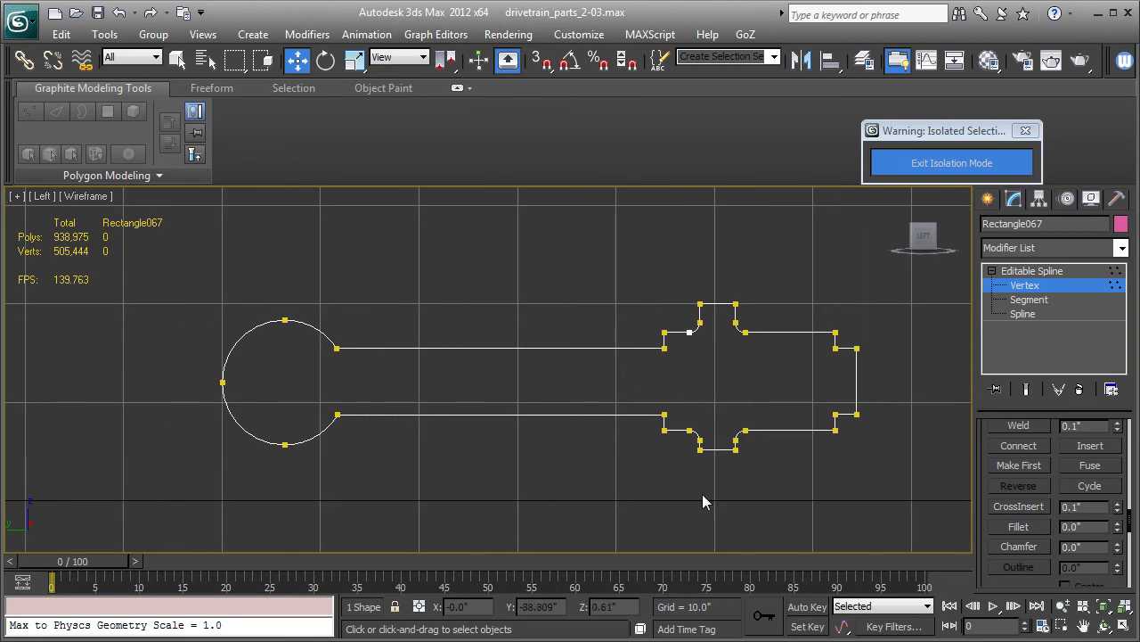
pyautogui.press('1')
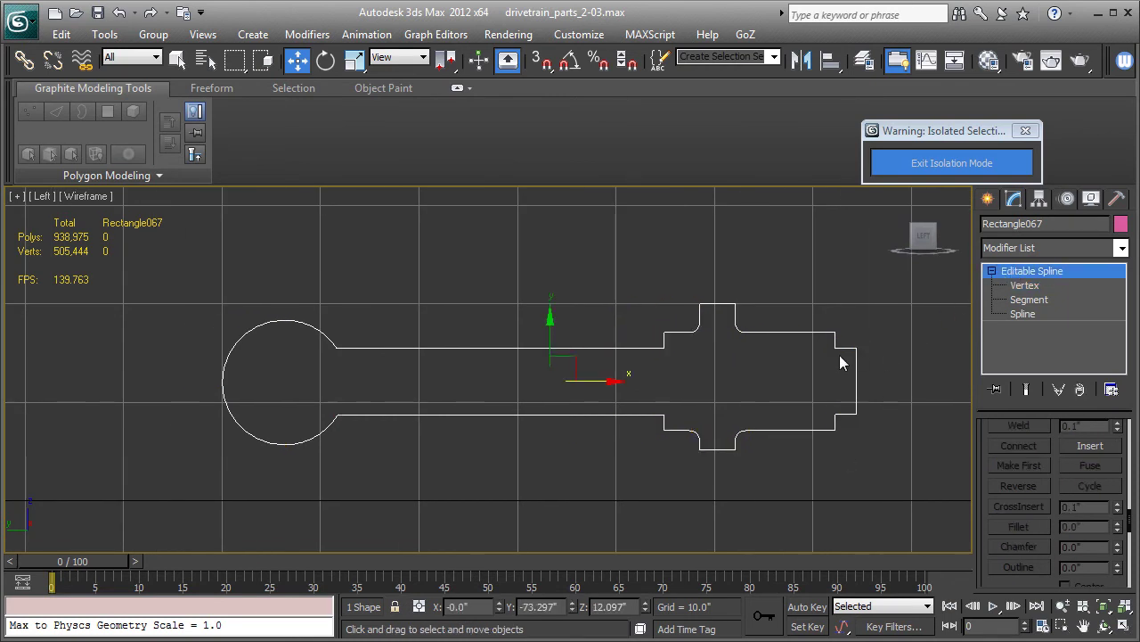
# Step: Draw a circle centred on the pivot in the coupling rod's round end, matching the reference drawing
pyautogui.press('F3')
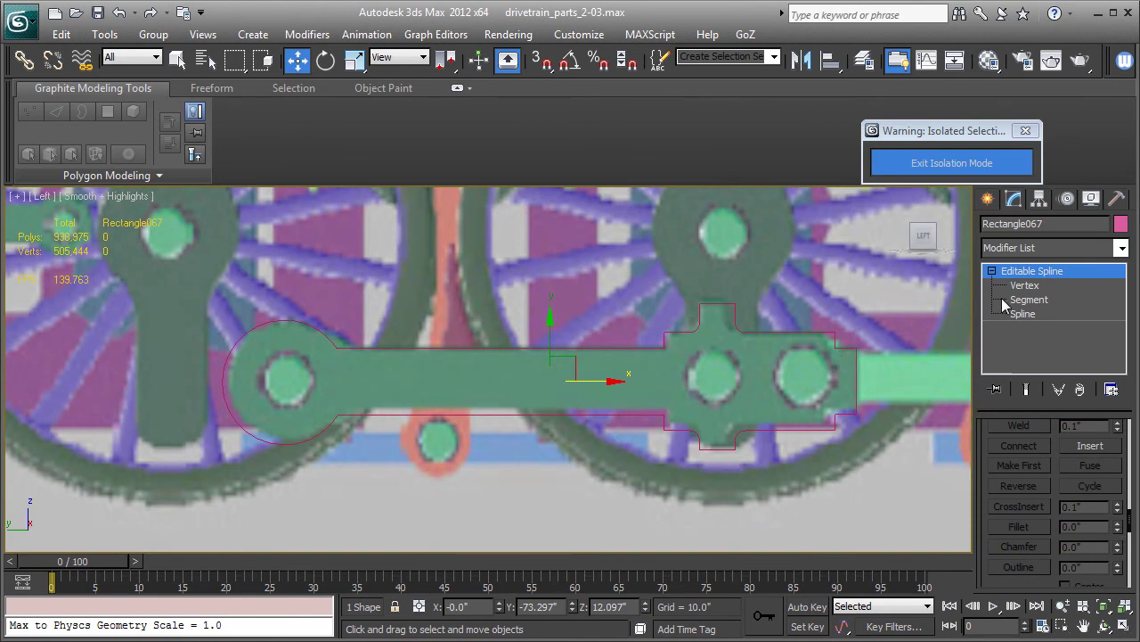
pyautogui.click(988, 199)
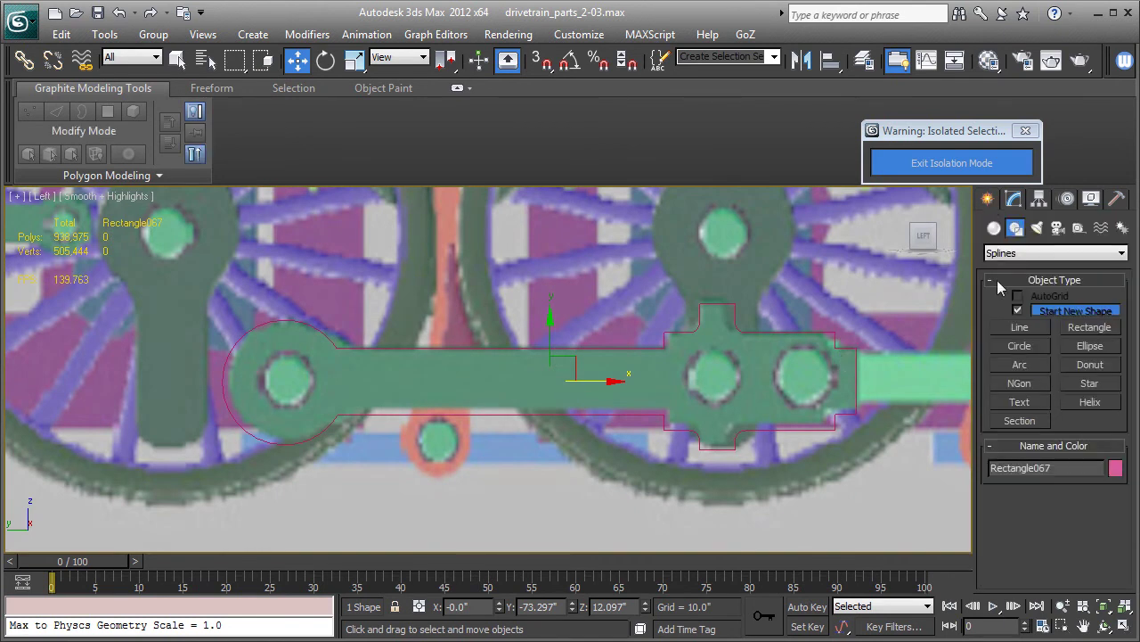
pyautogui.click(1020, 346)
pyautogui.moveTo(286, 380); pyautogui.dragTo(304, 387)
pyautogui.press('F3')
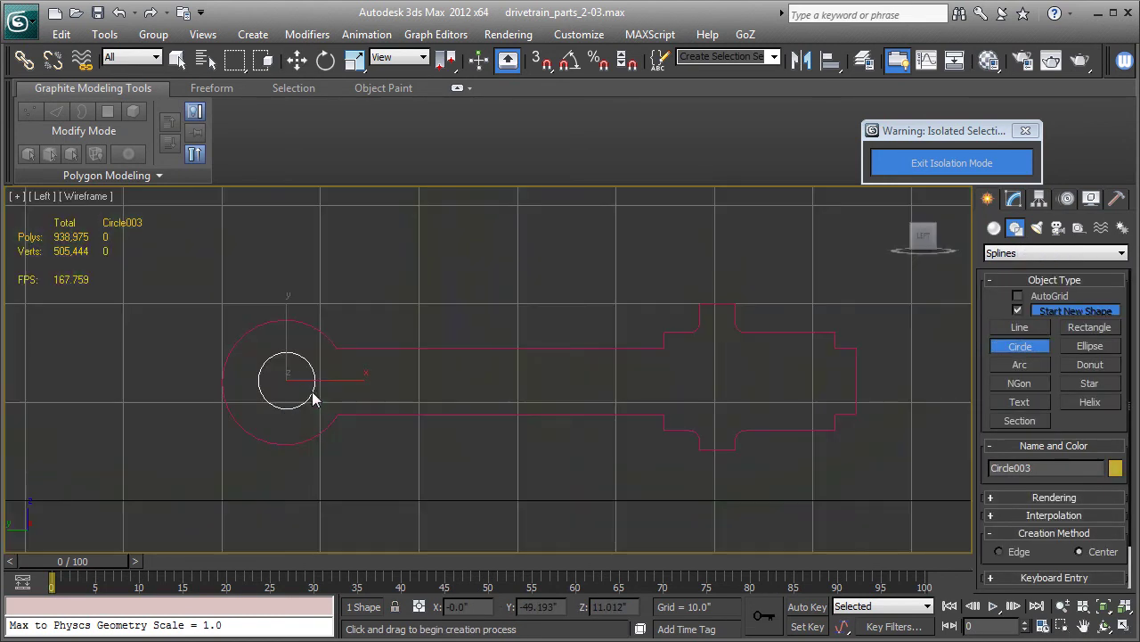
# Step: Copy the pivot circle along the rod onto the middle wheel's pivot
pyautogui.press('w')
pyautogui.moveTo(336, 386)
pyautogui.mouseDown()
pyautogui.moveTo(839, 412)
pyautogui.moveTo(759, 407)
pyautogui.mouseUp()
pyautogui.click(570, 405)
pyautogui.press('F3')
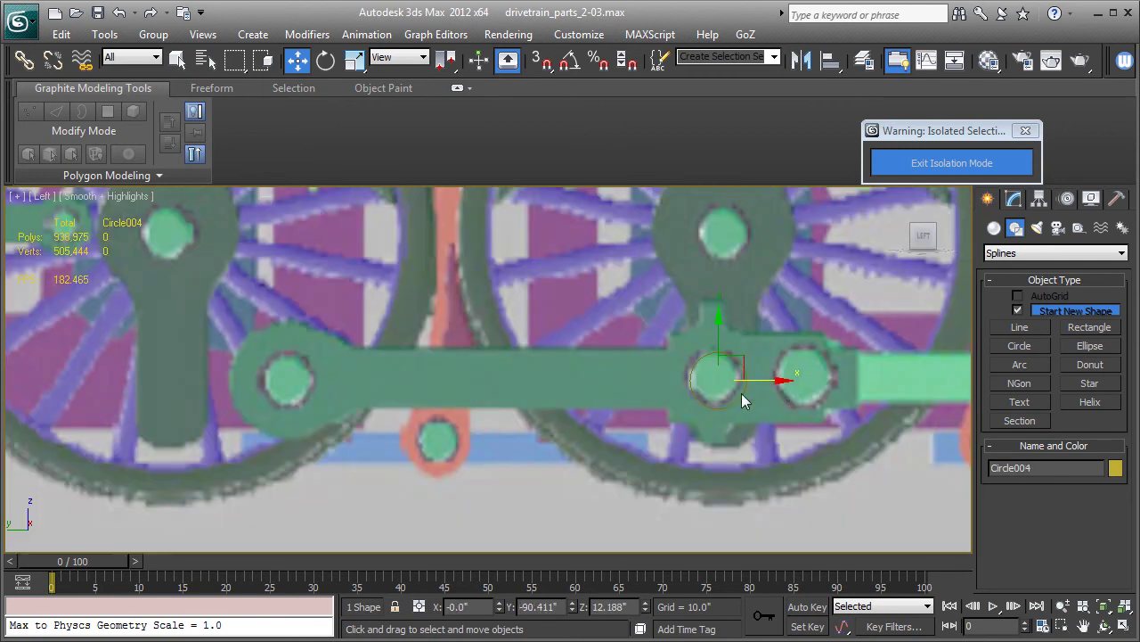
pyautogui.click(780, 377)
pyautogui.press('z')
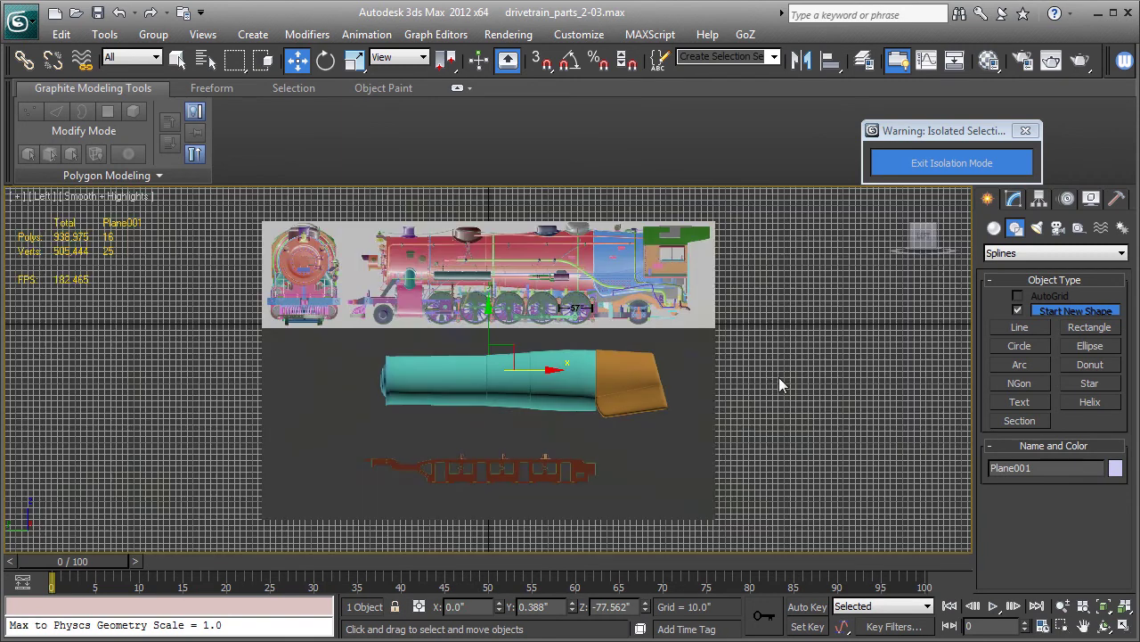
pyautogui.scroll(8, 749, 383)
pyautogui.press('F3')
pyautogui.moveTo(796, 380); pyautogui.dragTo(745, 527, button='middle')
pyautogui.scroll(-3, 745, 527)
pyautogui.moveTo(708, 396); pyautogui.dragTo(693, 472, button='middle')
# Step: Copy the middle pivot circle onto the neighbouring pivot at the far end of the coupling rod
pyautogui.click(611, 337)
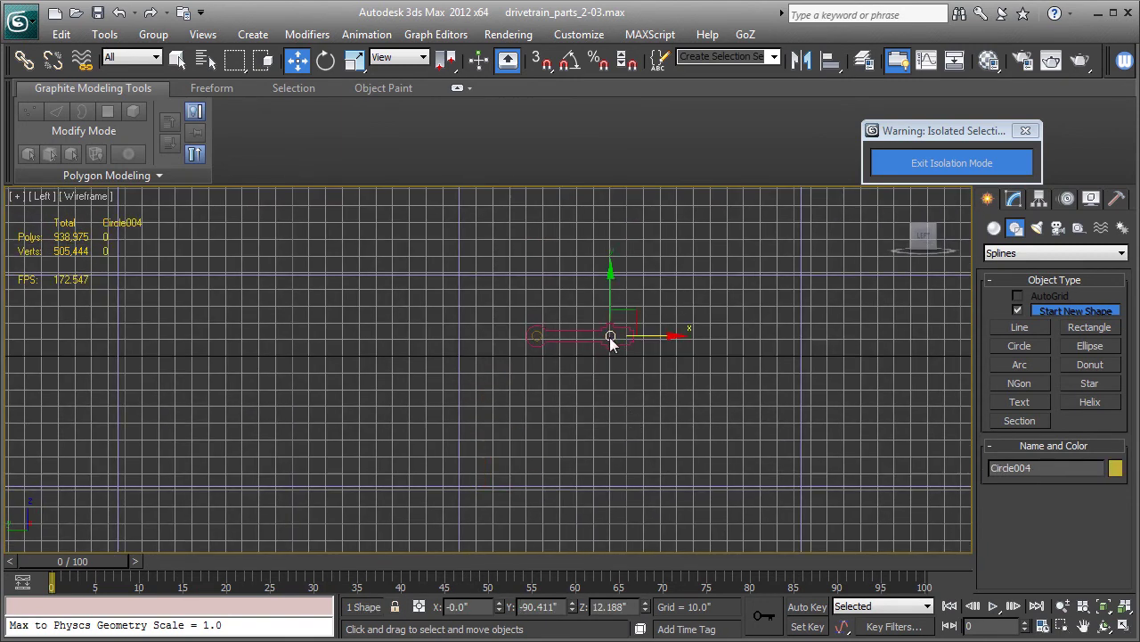
pyautogui.press('z')
pyautogui.press('F3')
pyautogui.scroll(-2, 612, 372)
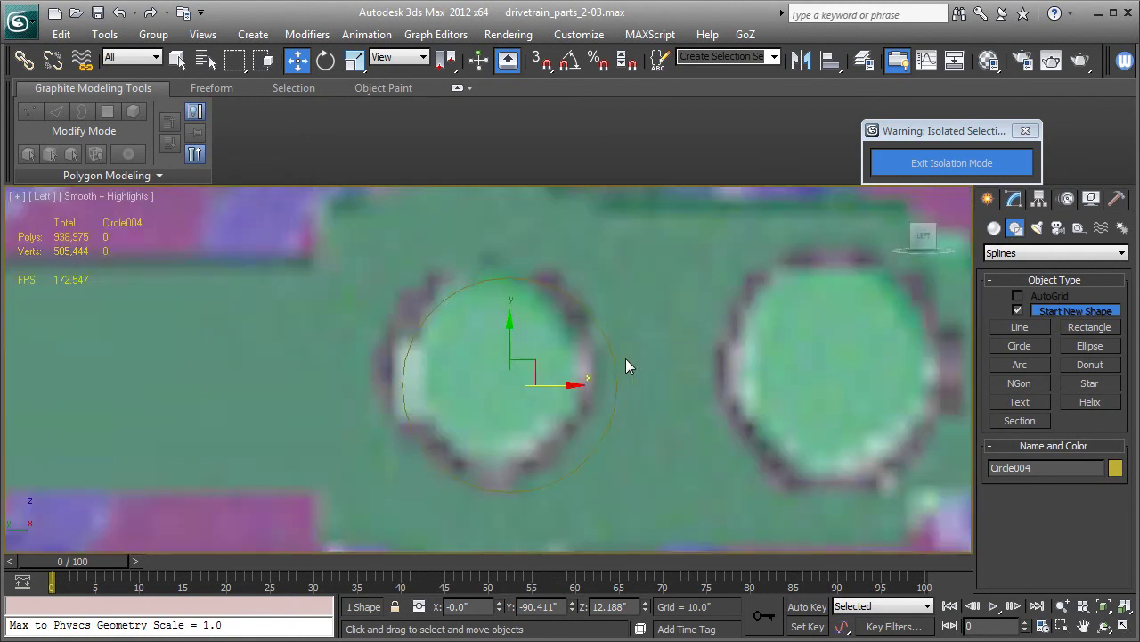
pyautogui.keyDown('shift'); pyautogui.moveTo(547, 385); pyautogui.dragTo(807, 400); pyautogui.keyUp('shift')
pyautogui.click(577, 404)
pyautogui.press('F3')
pyautogui.press('F3')
pyautogui.press('F3')
pyautogui.press('F3')
pyautogui.moveTo(756, 400); pyautogui.dragTo(735, 409, button='middle')
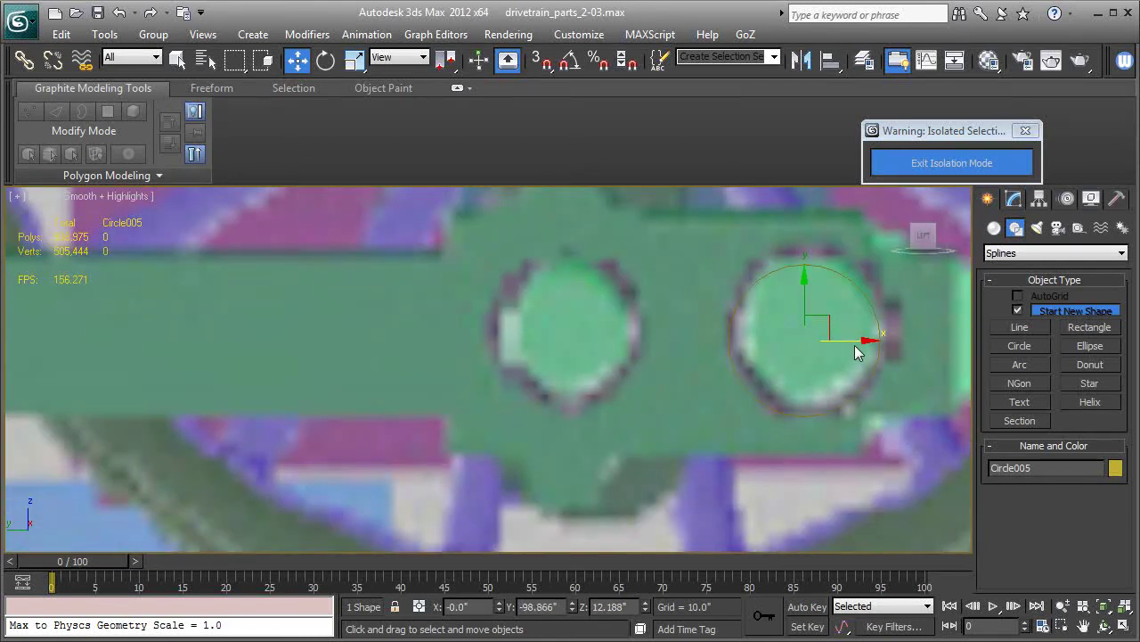
pyautogui.press('F3')
pyautogui.scroll(-3, 817, 363)
pyautogui.scroll(-2, 822, 439)
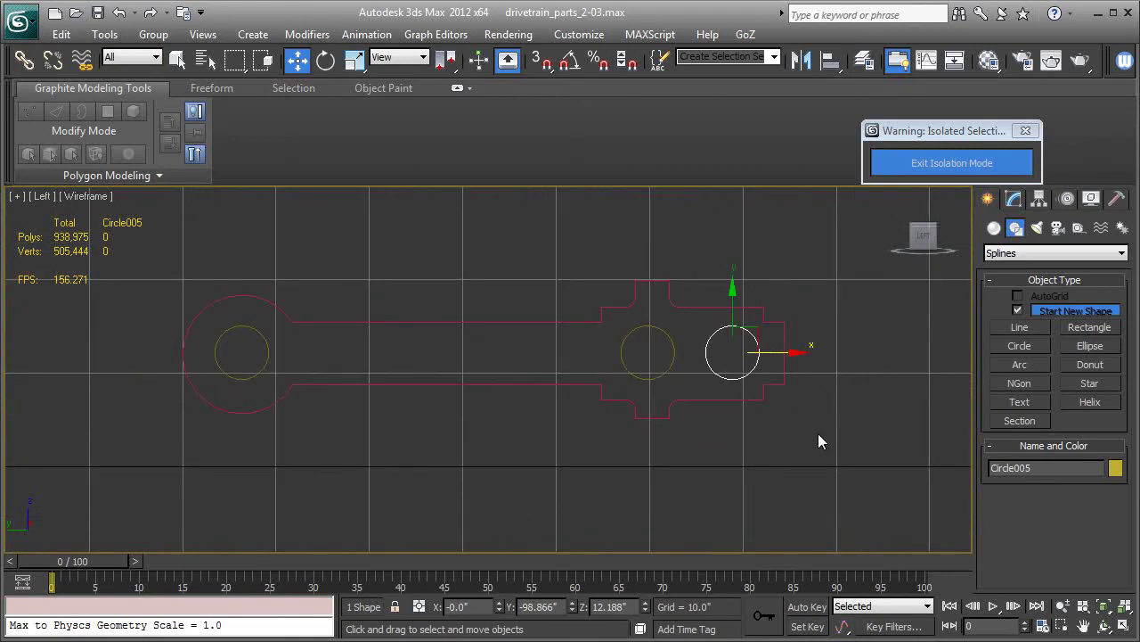
# Step: Attach the three pivot circles to the coupling rod outline
pyautogui.click(635, 301)
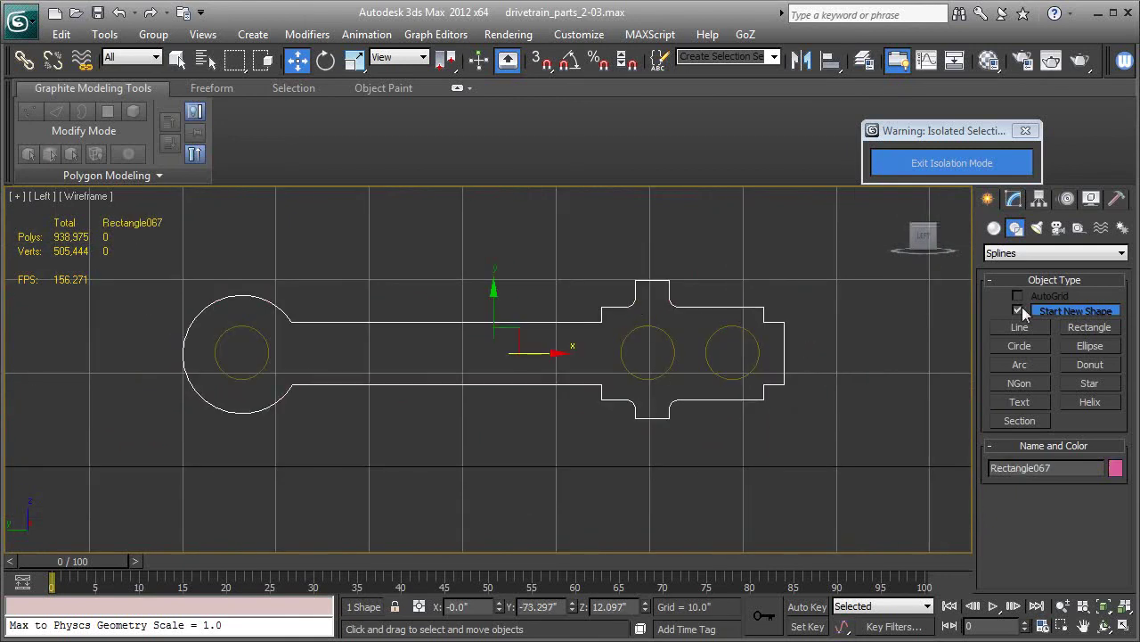
pyautogui.click(1013, 198)
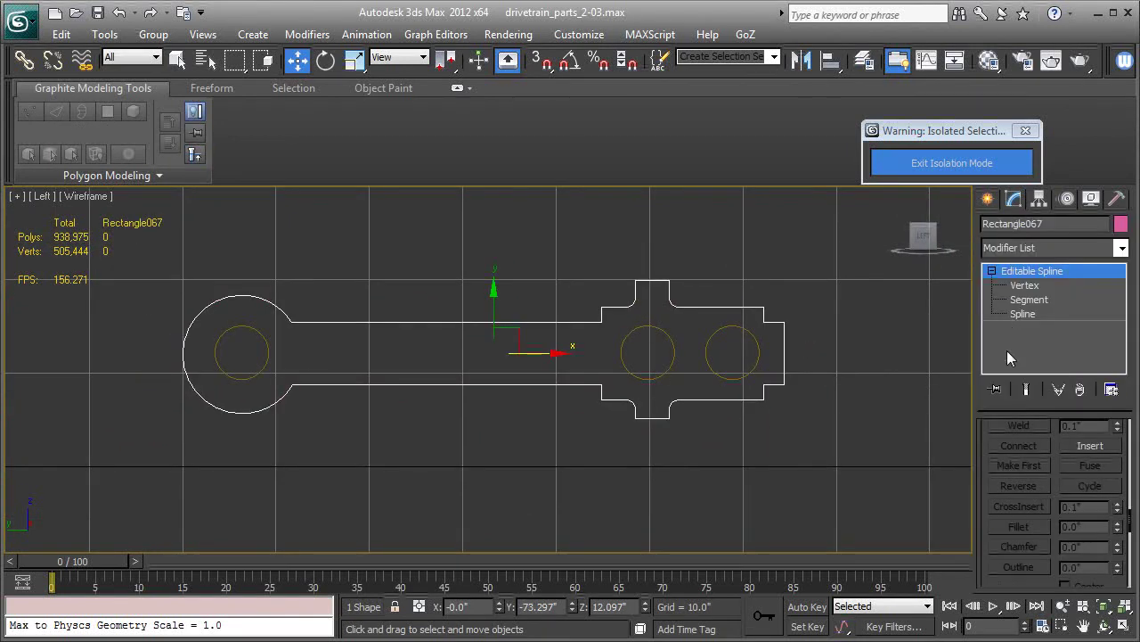
pyautogui.scroll(5, 1055, 442)
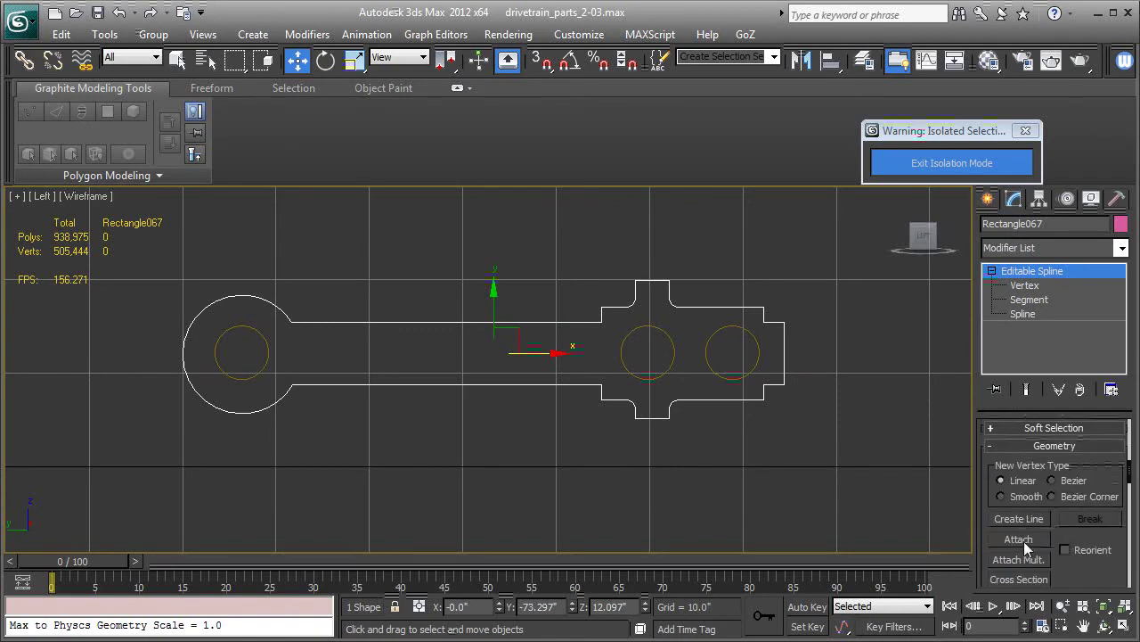
pyautogui.click(1019, 539)
pyautogui.click(732, 379)
pyautogui.click(659, 375)
pyautogui.click(250, 379)
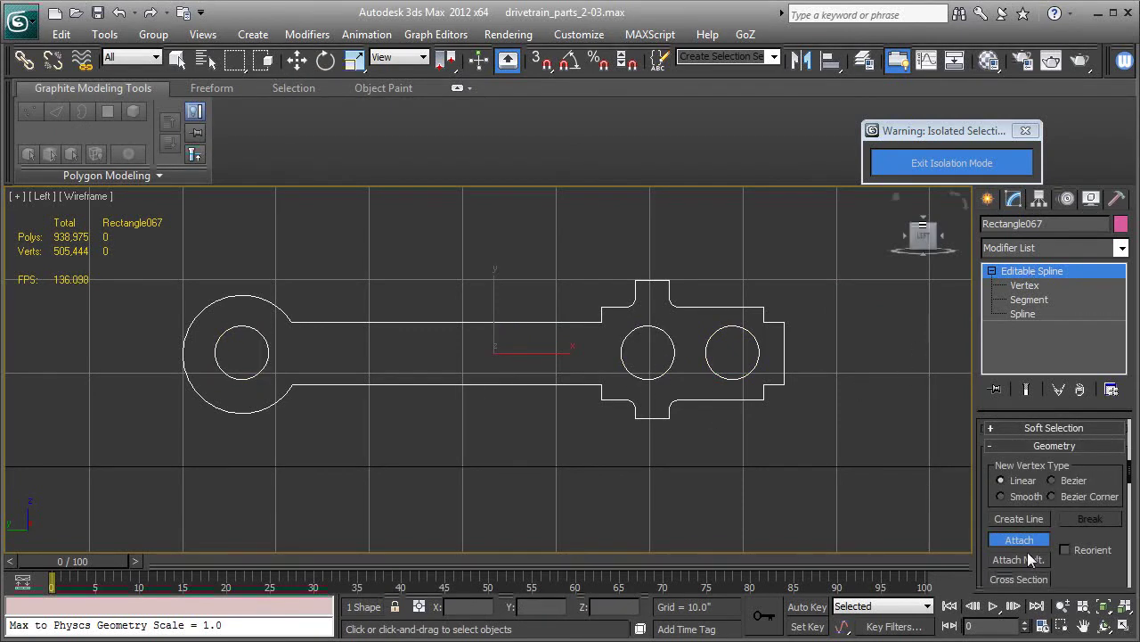
pyautogui.press('w')
# Step: Apply a Bevel modifier to the coupling rod spline and view it shaded in perspective
pyautogui.click(1073, 248)
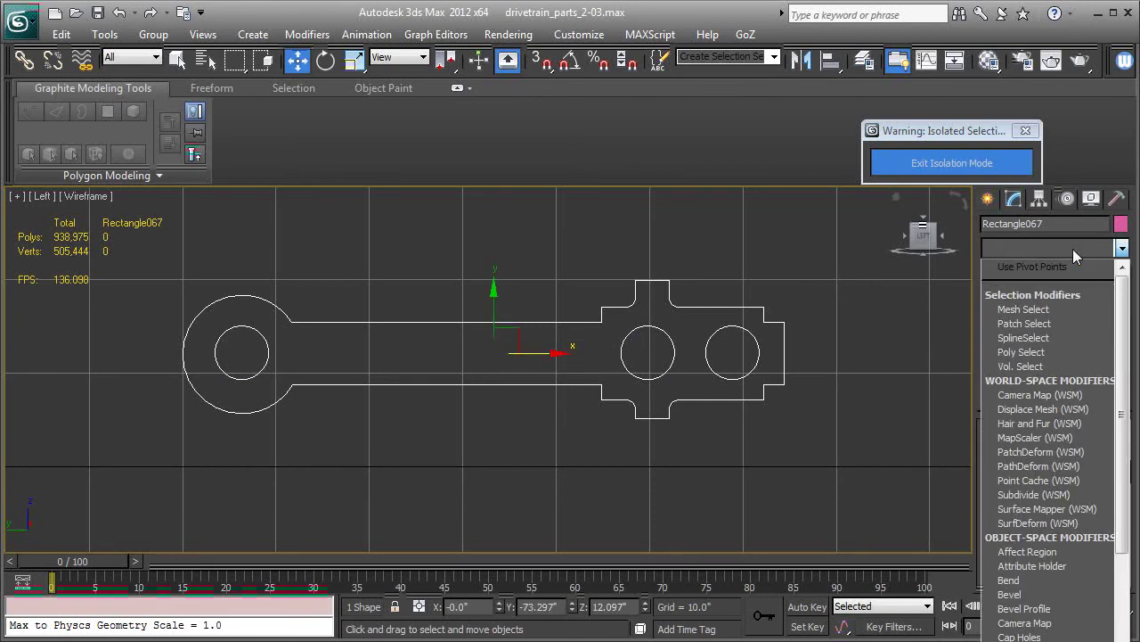
pyautogui.press('b')
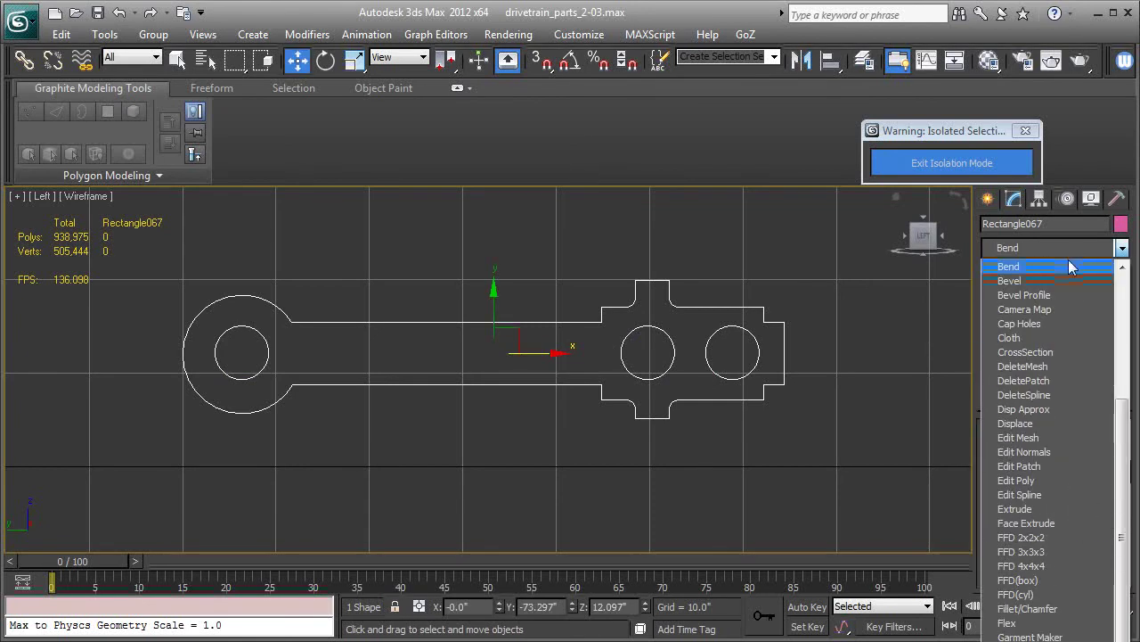
pyautogui.click(1068, 281)
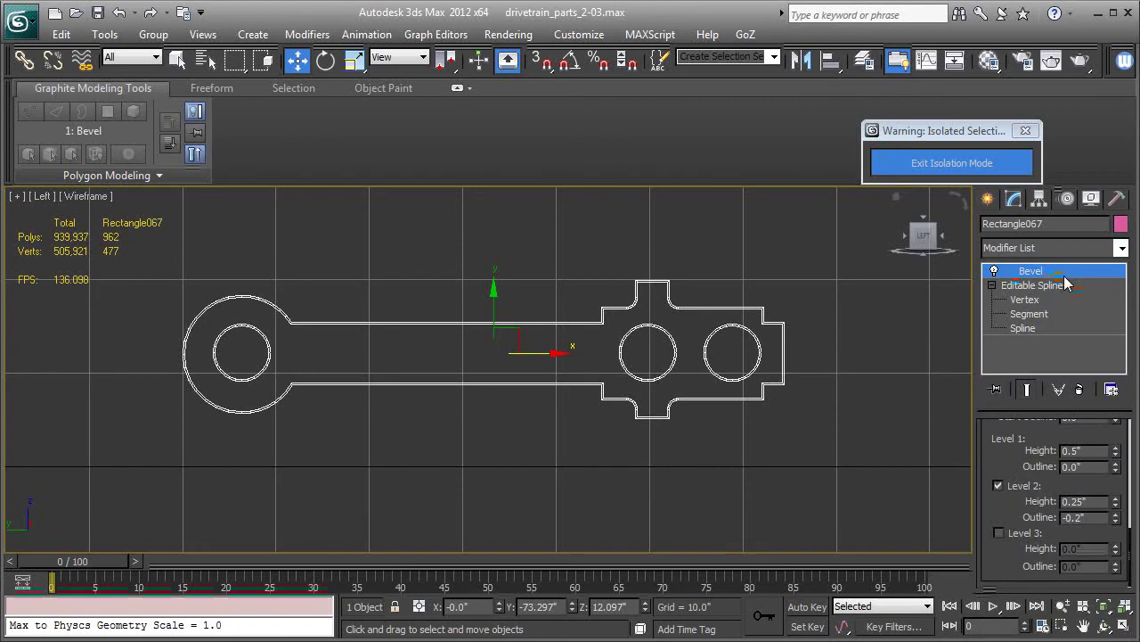
pyautogui.press('p')
pyautogui.keyDown('alt'); pyautogui.moveTo(552, 436); pyautogui.dragTo(672, 490, button='middle'); pyautogui.keyUp('alt')
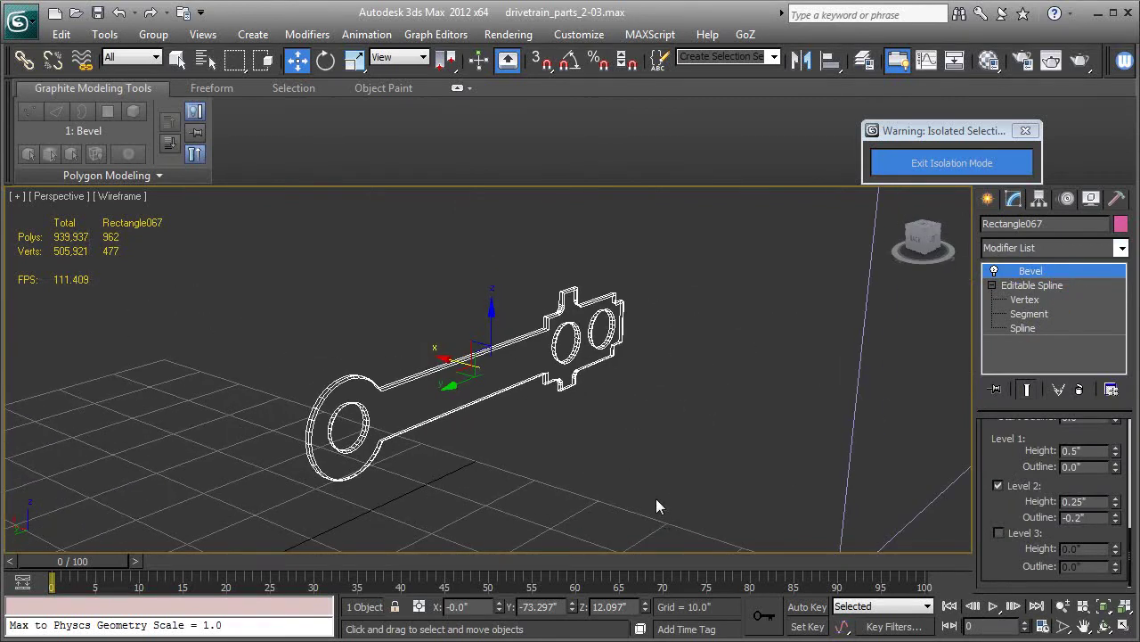
pyautogui.press('F3')
pyautogui.keyDown('alt'); pyautogui.moveTo(624, 325); pyautogui.dragTo(690, 362, button='middle'); pyautogui.keyUp('alt')
pyautogui.scroll(3, 690, 362)
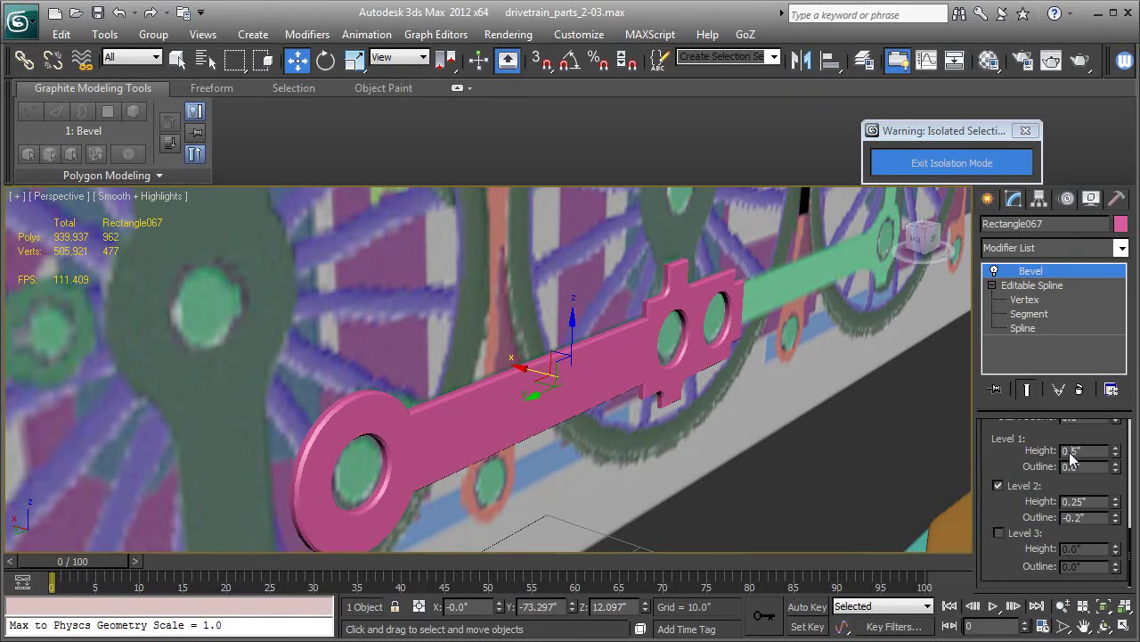
# Step: Set the Bevel's Level 1 height to 2.5 inches
pyautogui.write('0.75')
pyautogui.press('Tab')
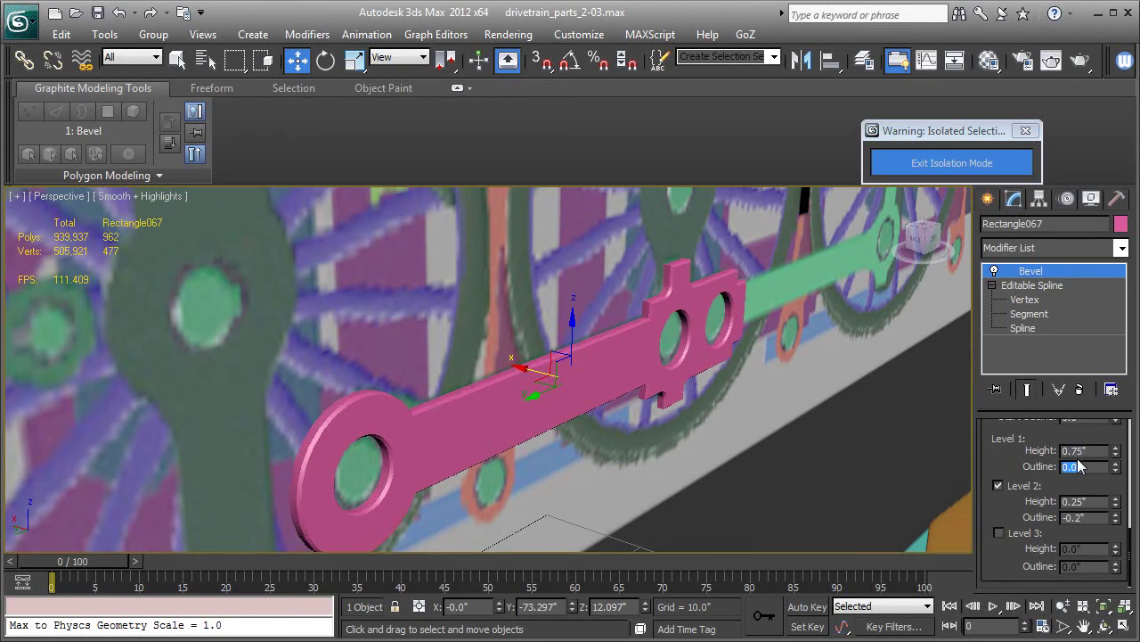
pyautogui.hotkey('shift', 'Tab')
pyautogui.write('1')
pyautogui.press('Tab')
pyautogui.moveTo(1119, 451); pyautogui.dragTo(1121, 453)
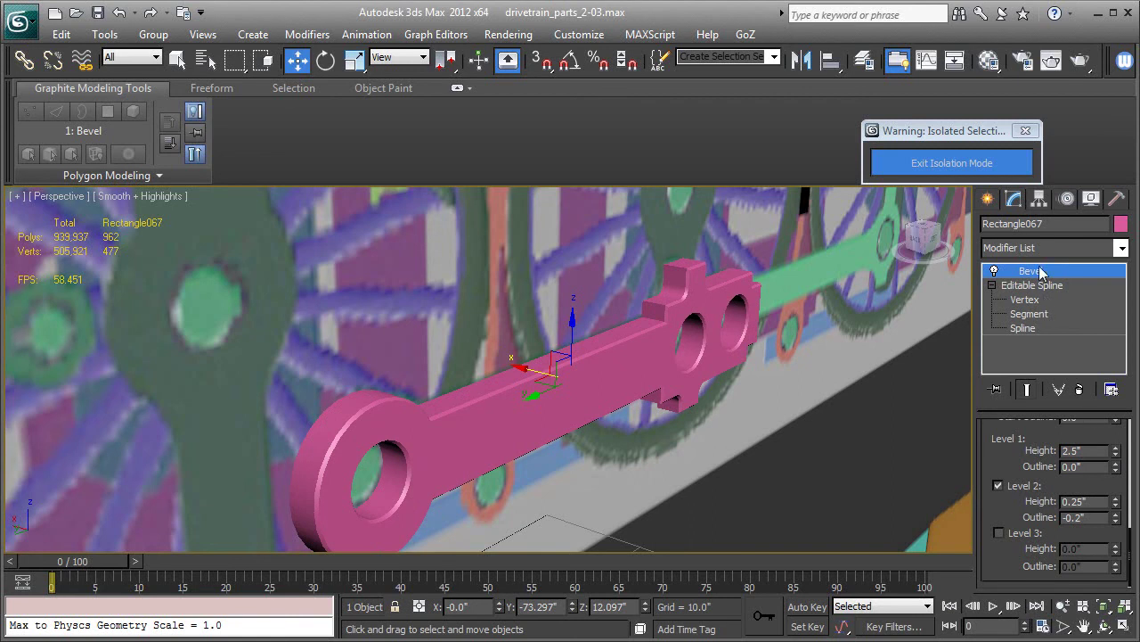
# Step: Rename the beveled coupling rod as drive_link_large-01
pyautogui.keyDown('alt'); pyautogui.moveTo(619, 363); pyautogui.dragTo(582, 378, button='middle'); pyautogui.keyUp('alt')
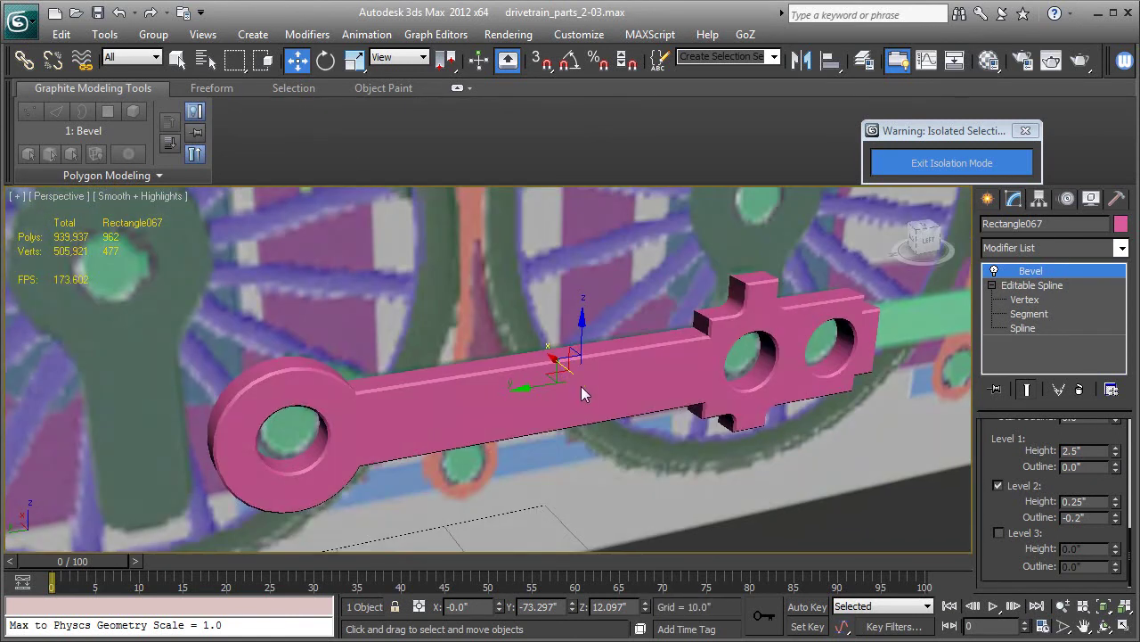
pyautogui.click(1060, 223)
pyautogui.write('drive_link_large-01')
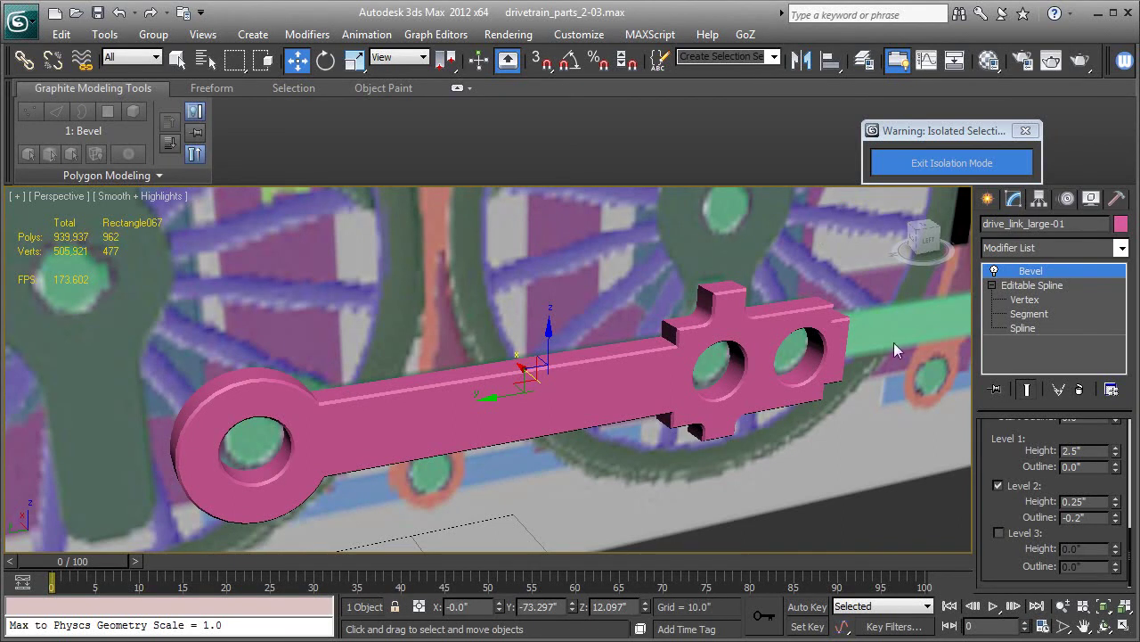
# Step: Copy the large drive link lengthwise toward the wheel beside its two-pivot end
pyautogui.keyDown('alt'); pyautogui.moveTo(711, 357); pyautogui.dragTo(604, 424, button='middle'); pyautogui.keyUp('alt')
pyautogui.keyDown('shift'); pyautogui.moveTo(298, 366); pyautogui.dragTo(600, 347); pyautogui.keyUp('shift')
pyautogui.press('Escape')
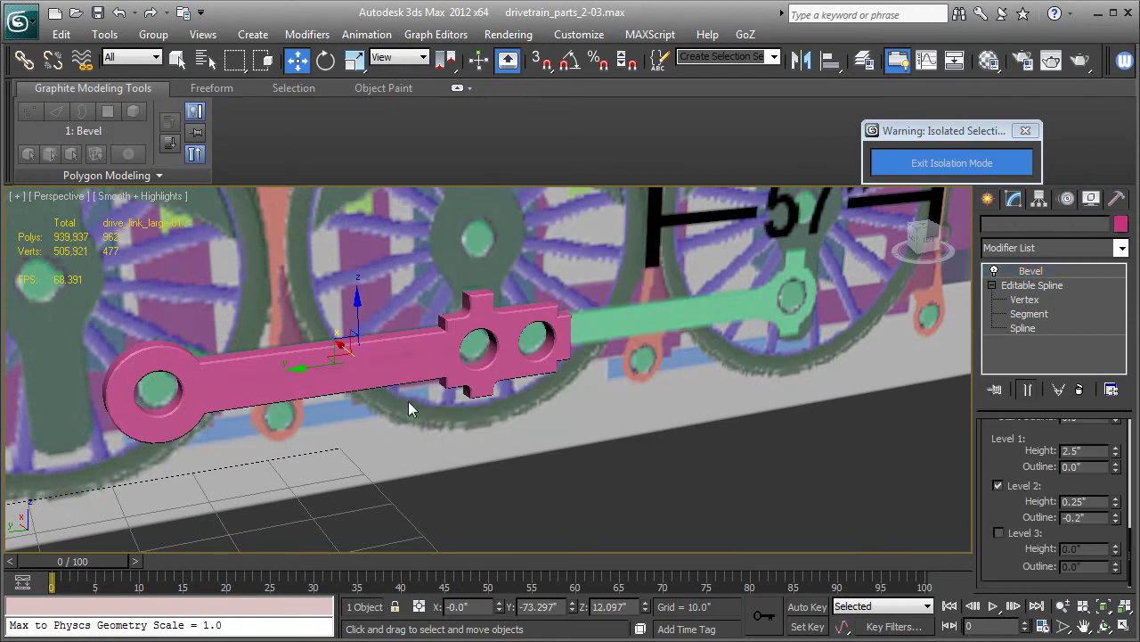
pyautogui.keyDown('shift'); pyautogui.moveTo(298, 366); pyautogui.dragTo(673, 353); pyautogui.keyUp('shift')
pyautogui.click(568, 410)
# Step: Mirror the copied drive link about the Y axis with No Clone
pyautogui.click(803, 60)
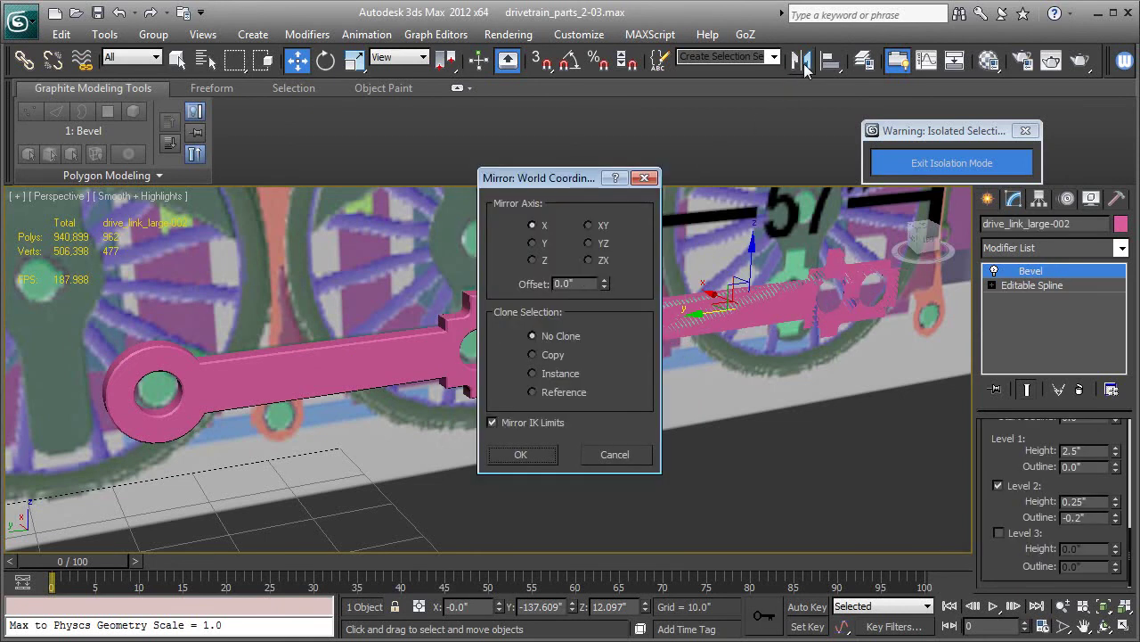
pyautogui.click(532, 243)
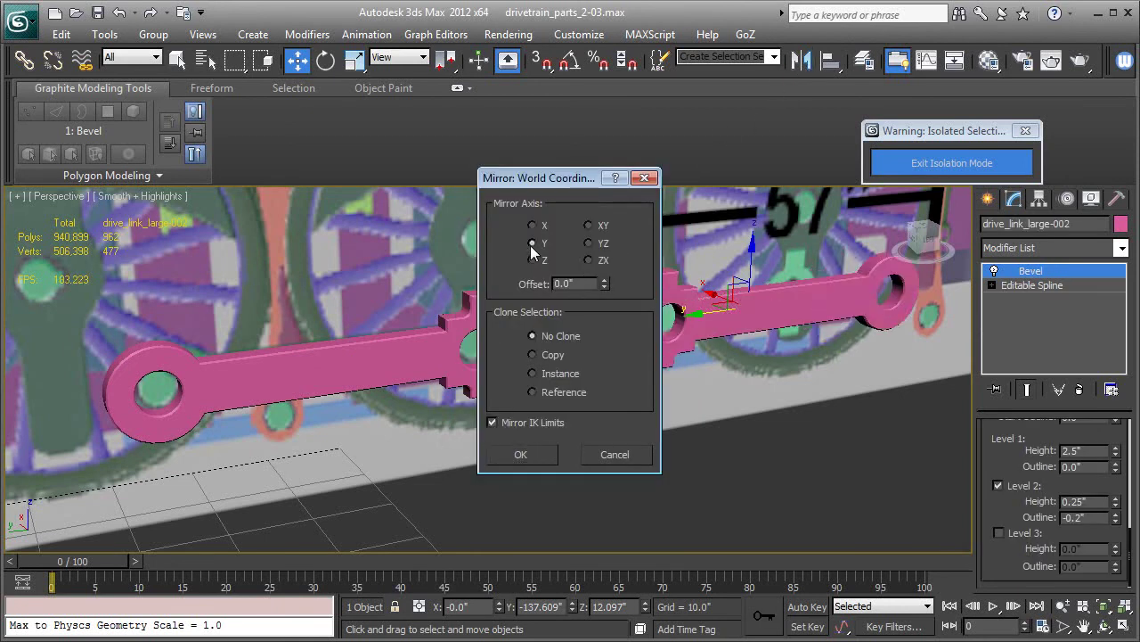
pyautogui.click(526, 454)
# Step: Move the mirrored link so its two-pivot block overlaps the first link's, and offset it behind to about X 2.72 inches
pyautogui.moveTo(705, 322); pyautogui.dragTo(590, 315)
pyautogui.moveTo(573, 317)
pyautogui.keyDown('alt'); pyautogui.mouseDown(button='middle')
pyautogui.moveTo(596, 355)
pyautogui.moveTo(588, 308)
pyautogui.mouseUp(button='middle'); pyautogui.keyUp('alt')
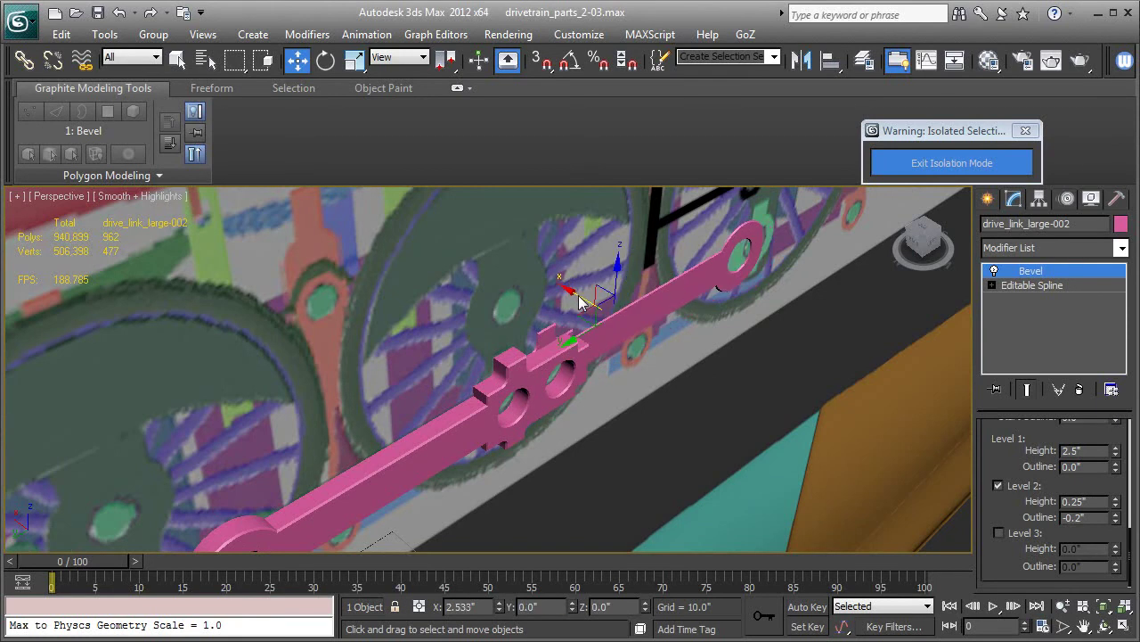
pyautogui.keyDown('alt'); pyautogui.moveTo(580, 298); pyautogui.dragTo(538, 325, button='middle'); pyautogui.keyUp('alt')
# Step: Lengthen the mirrored link by moving its round end's spline vertices outward so the hole lines up with the outer wheel's pivot
pyautogui.click(1012, 287)
pyautogui.click(992, 285)
pyautogui.press('1')
pyautogui.press('F3')
pyautogui.moveTo(727, 247); pyautogui.dragTo(957, 472)
pyautogui.press('F3')
pyautogui.press('F3')
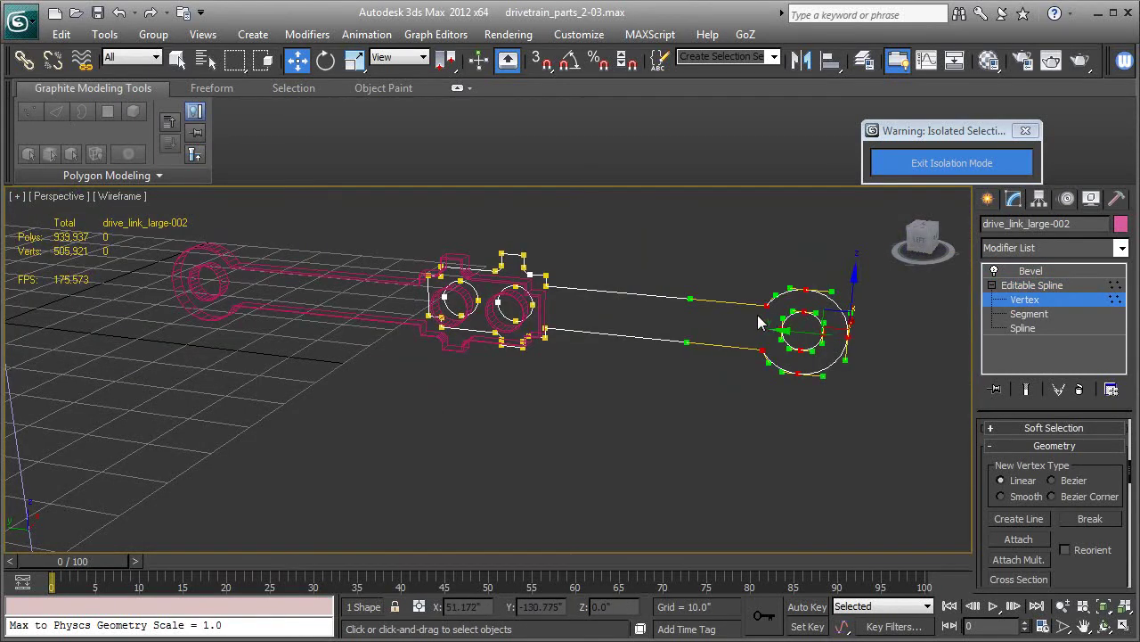
pyautogui.press('F3')
pyautogui.press('F3')
pyautogui.press('F3')
pyautogui.press('F3')
pyautogui.moveTo(757, 334); pyautogui.dragTo(777, 332)
pyautogui.press('F3')
pyautogui.press('F3')
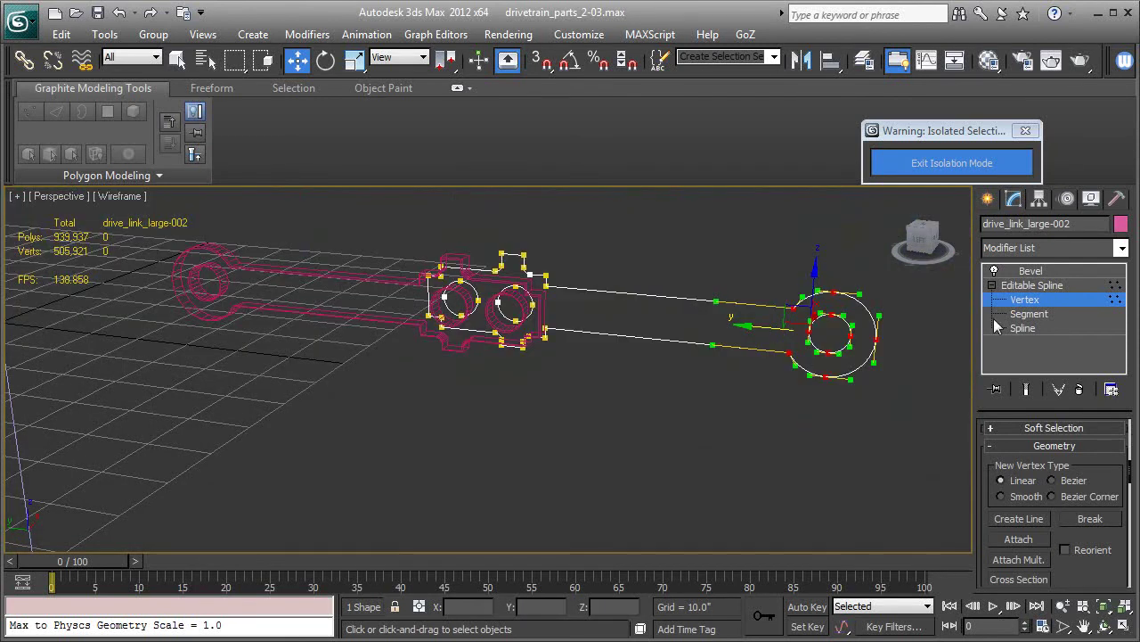
pyautogui.click(1032, 285)
pyautogui.click(1031, 271)
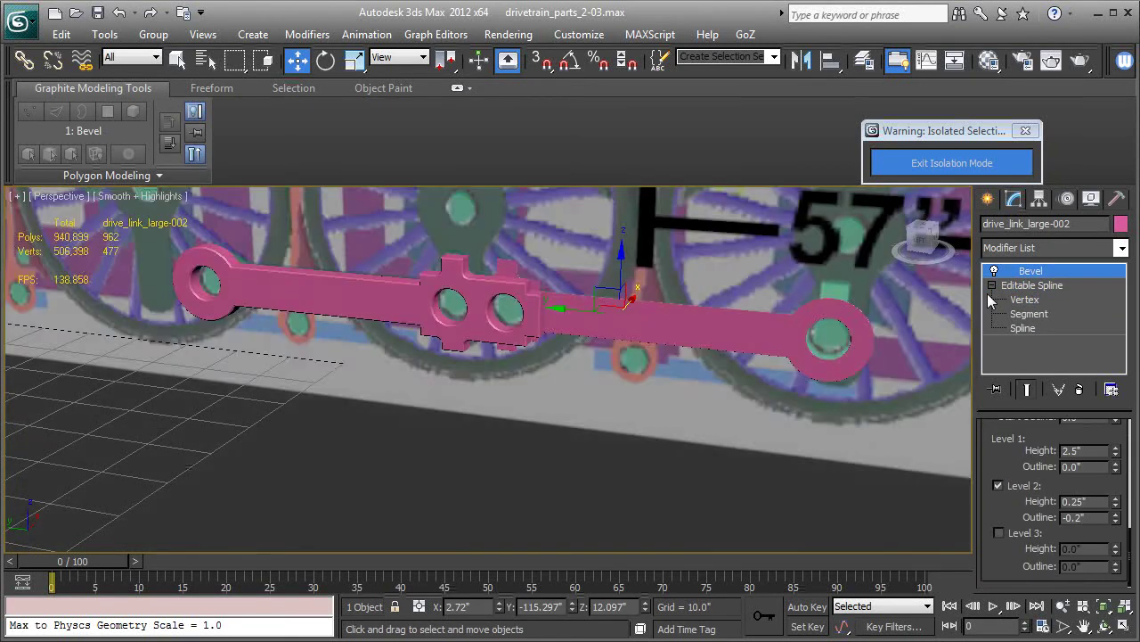
pyautogui.press('l')
pyautogui.moveTo(864, 337); pyautogui.dragTo(691, 338, button='middle')
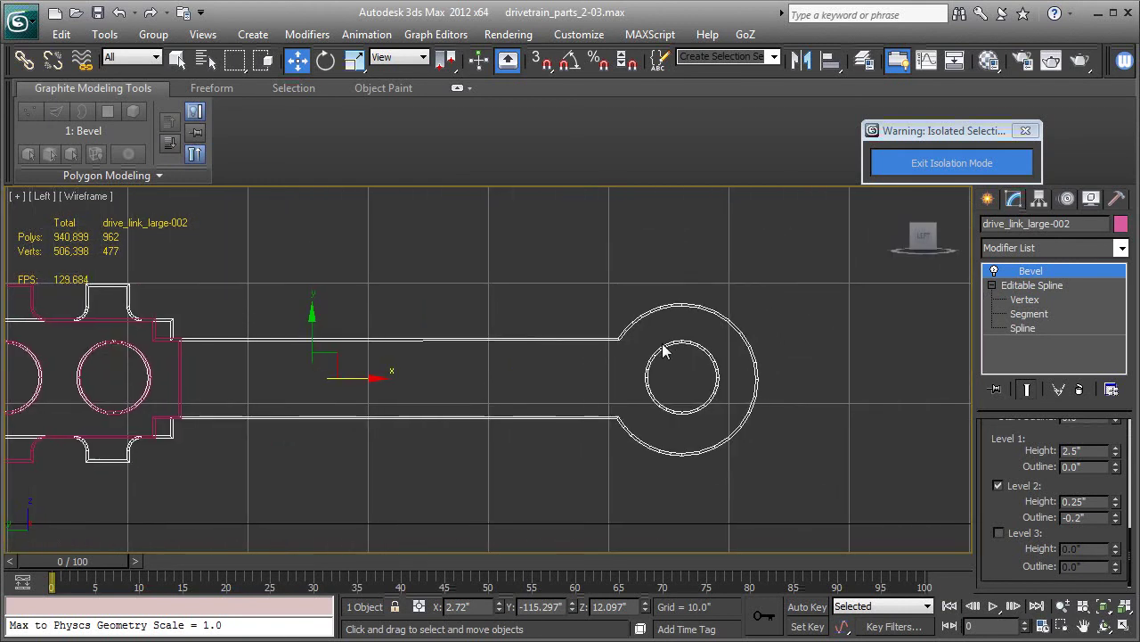
pyautogui.press('F3')
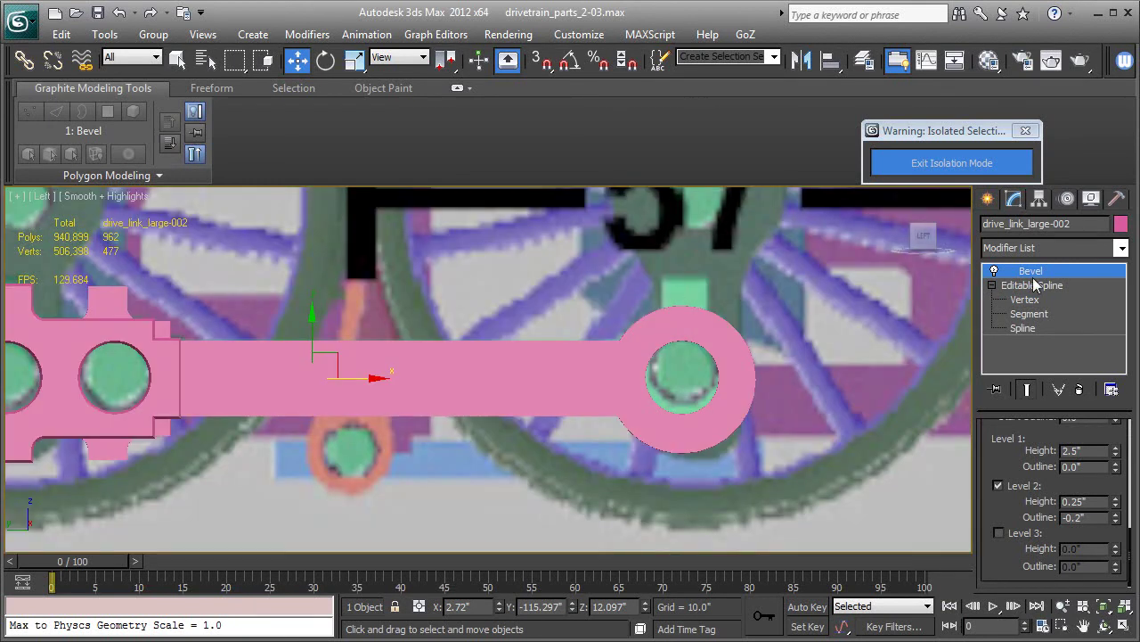
# Step: Disable the mirrored link's Bevel and draw a rectangle about 15.9 by 3.9 inches over its round end, matching the reference's tabs
pyautogui.press('F3')
pyautogui.click(995, 271)
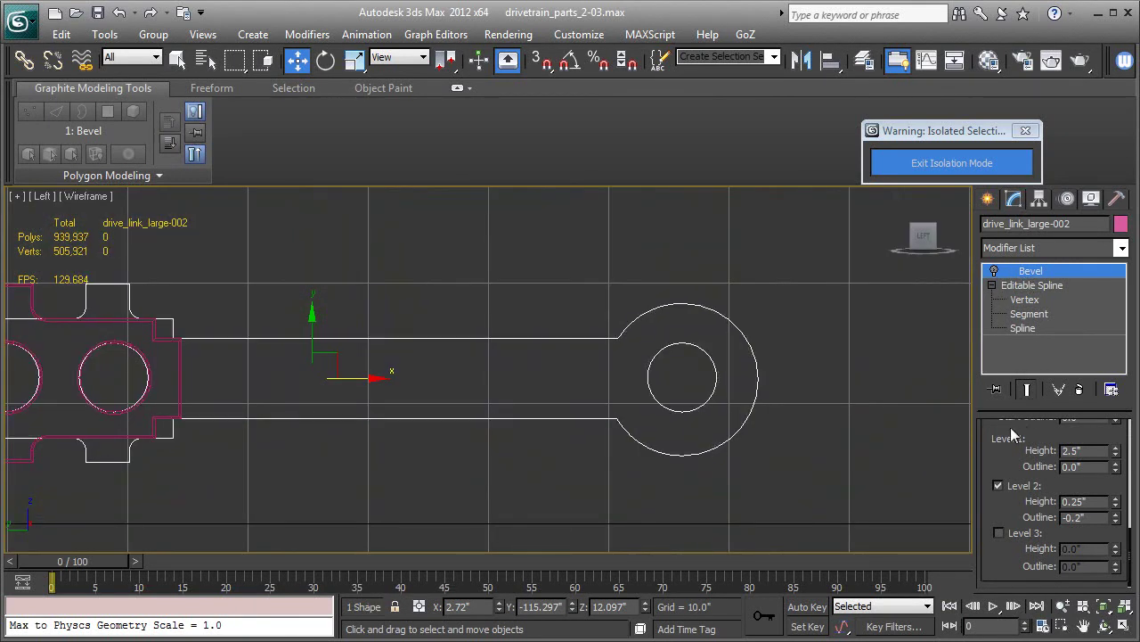
pyautogui.click(987, 198)
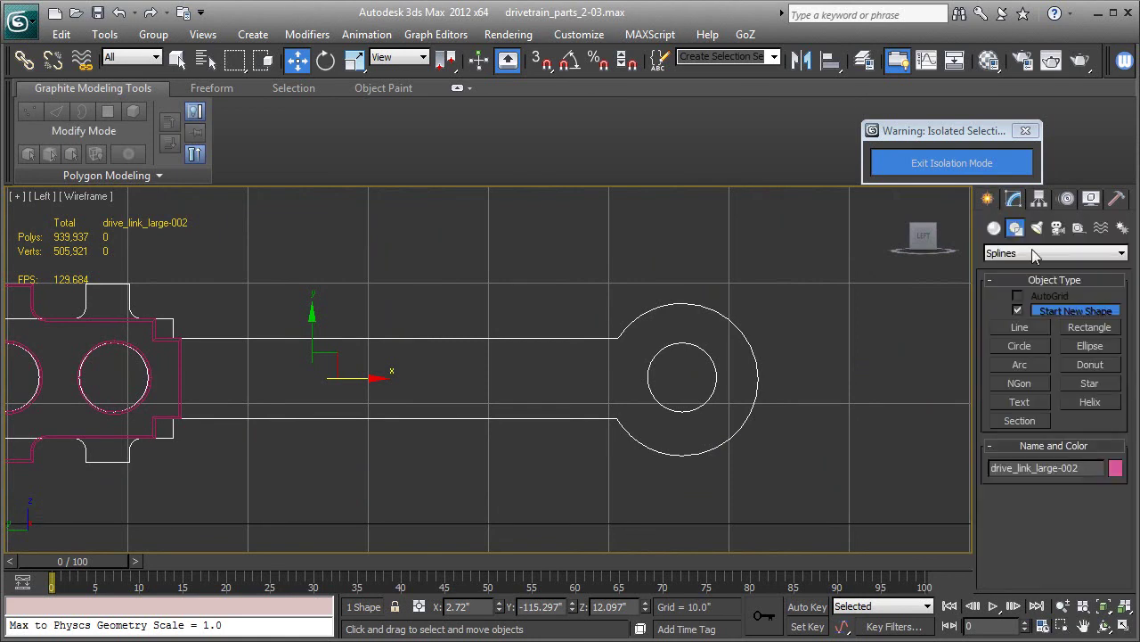
pyautogui.click(1089, 327)
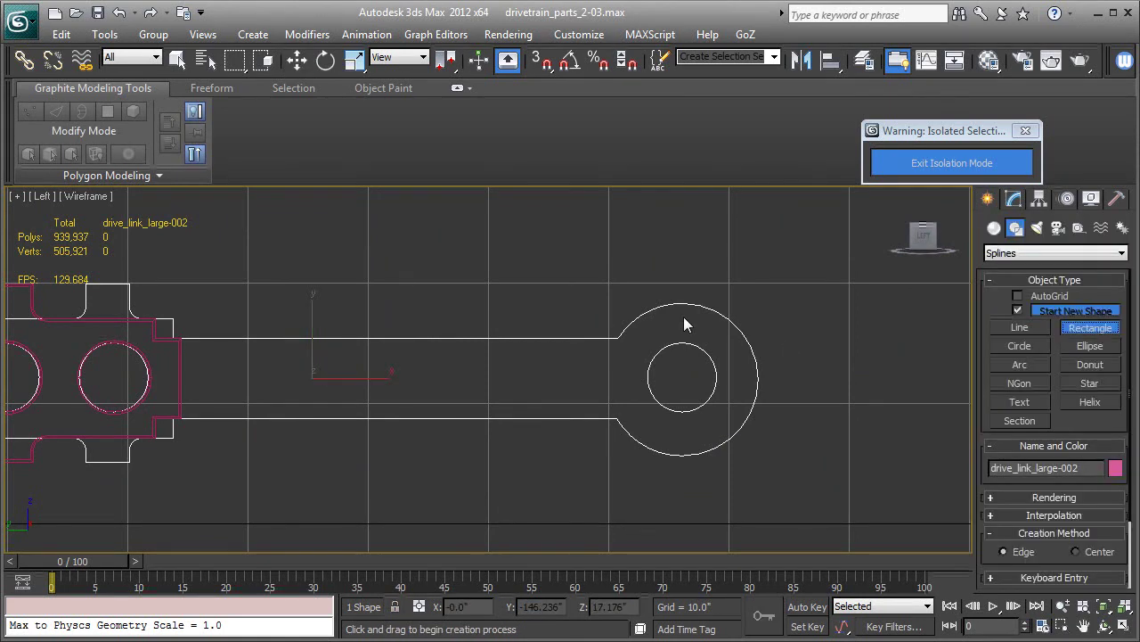
pyautogui.press('F3')
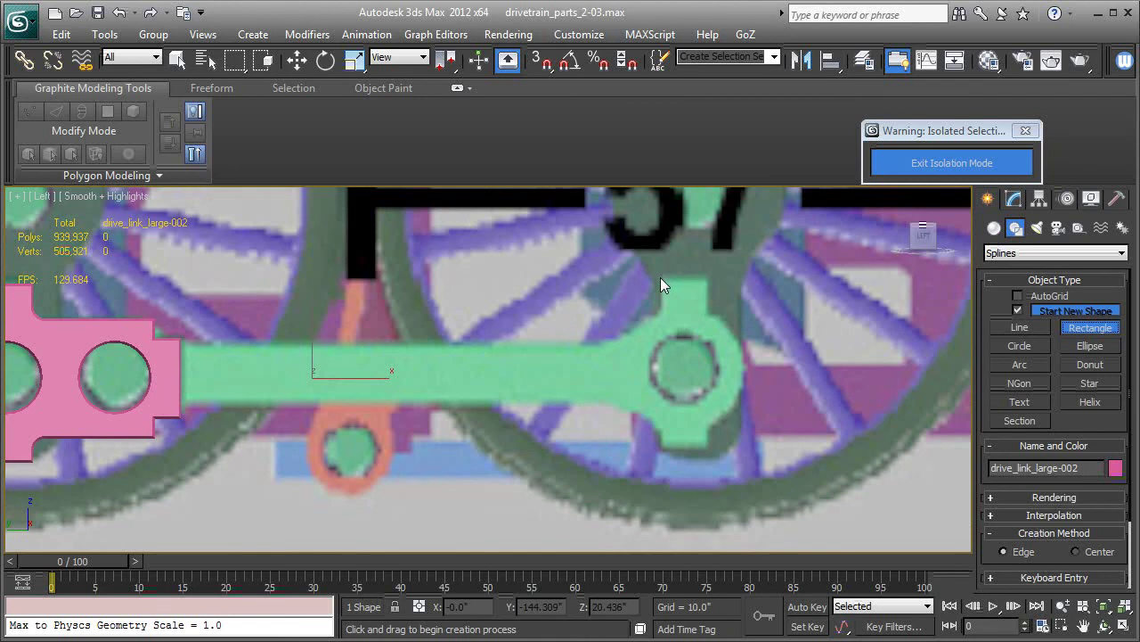
pyautogui.press('F3')
pyautogui.moveTo(660, 279); pyautogui.dragTo(706, 469)
pyautogui.press('F3')
pyautogui.press('F3')
pyautogui.click(1083, 330)
pyautogui.click(1012, 198)
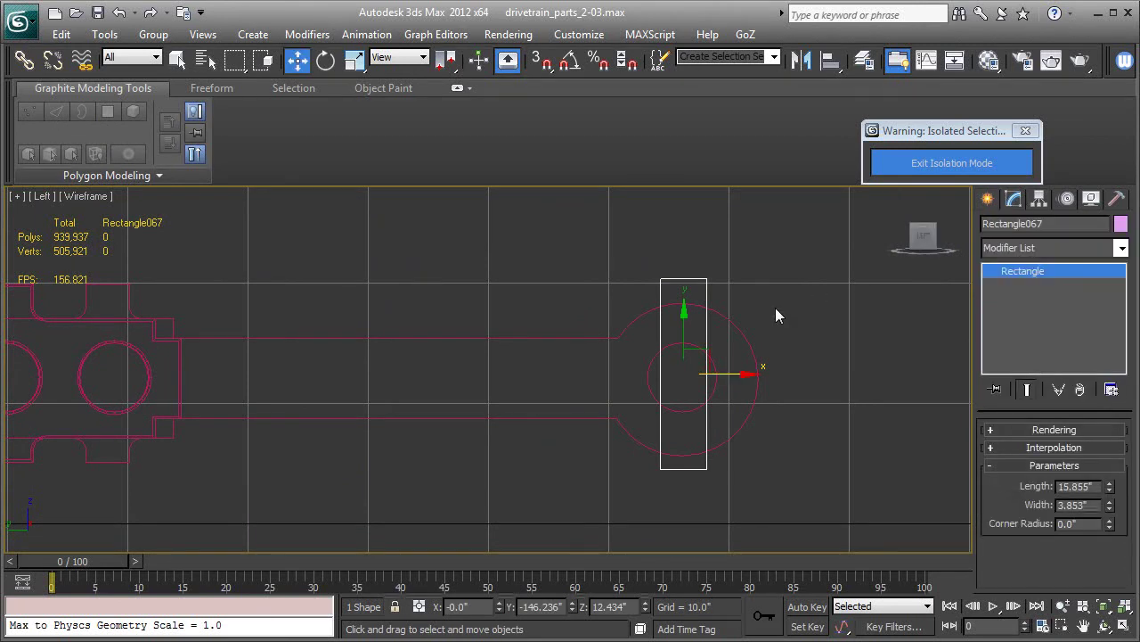
# Step: Attach the tab rectangle to the mirrored drive link's spline
pyautogui.click(742, 336)
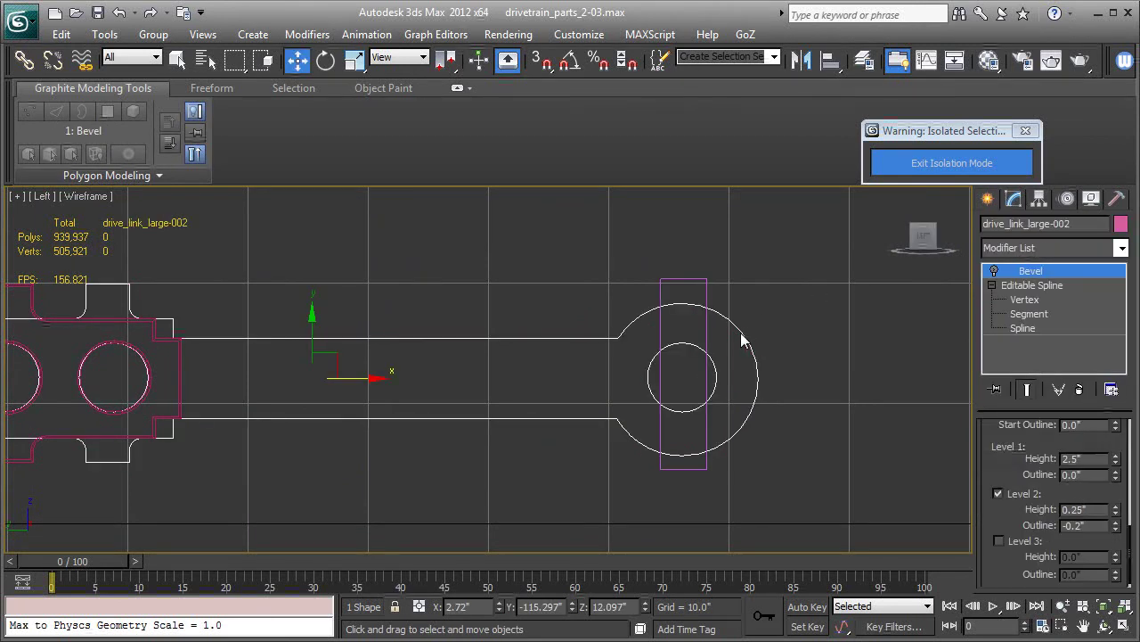
pyautogui.click(1025, 328)
pyautogui.scroll(-10, 1068, 543)
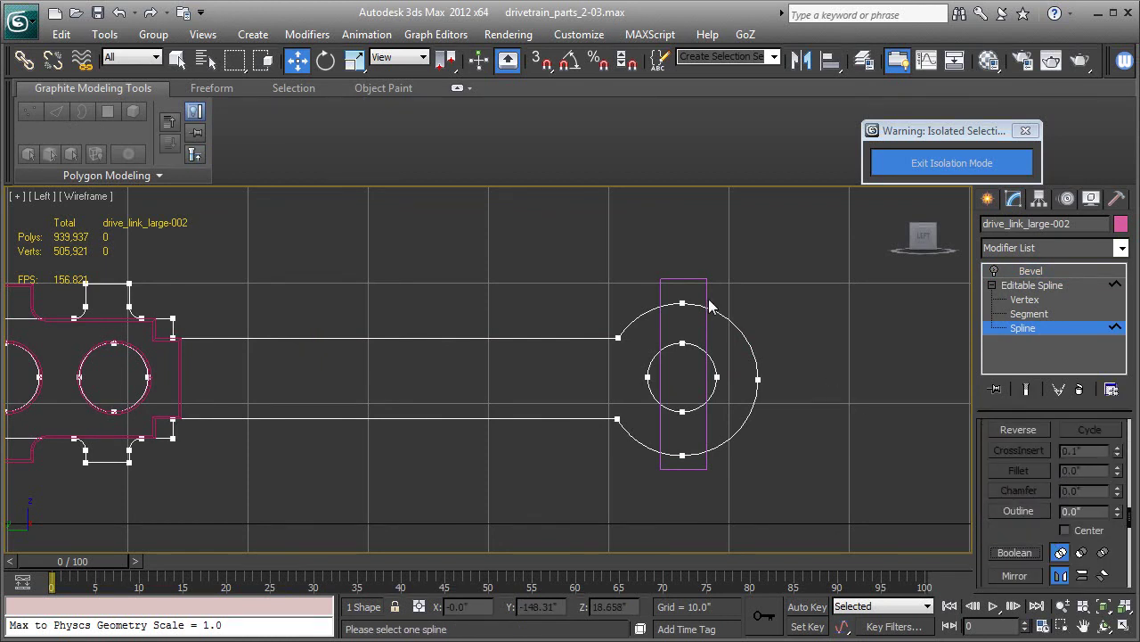
pyautogui.click(1027, 285)
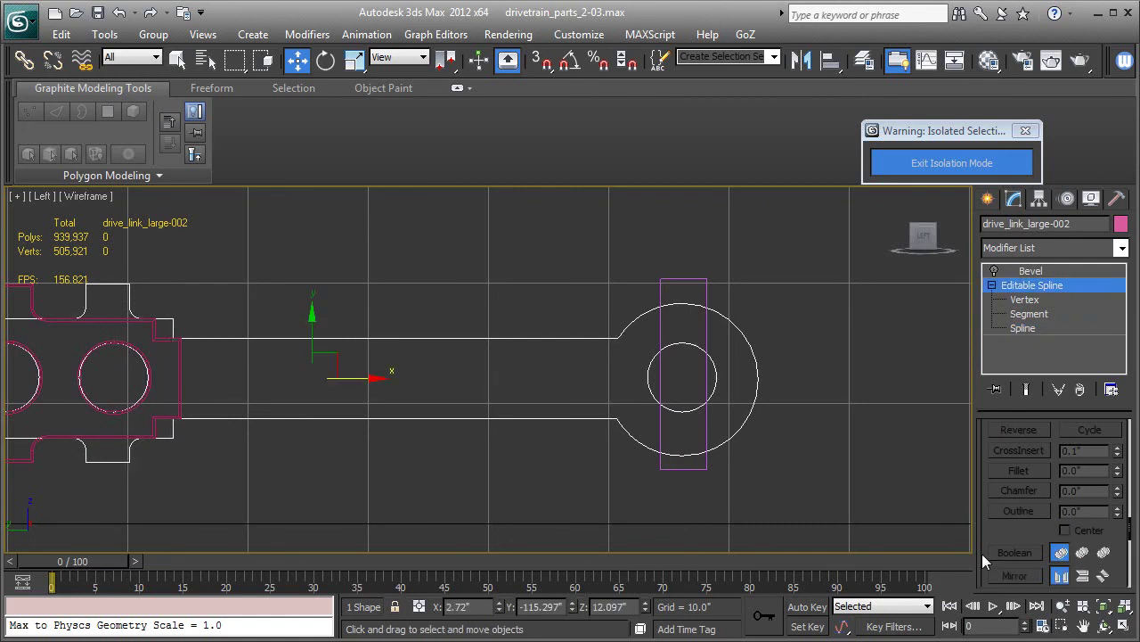
pyautogui.click(1023, 328)
pyautogui.scroll(10, 1031, 550)
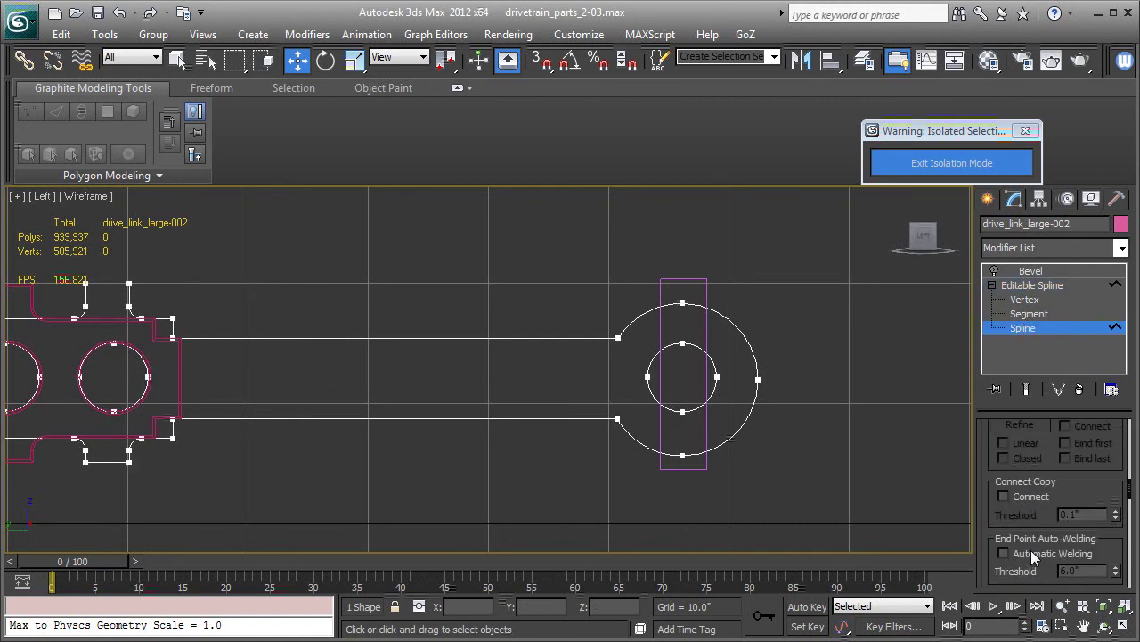
pyautogui.scroll(-3, 1031, 550)
pyautogui.click(1019, 545)
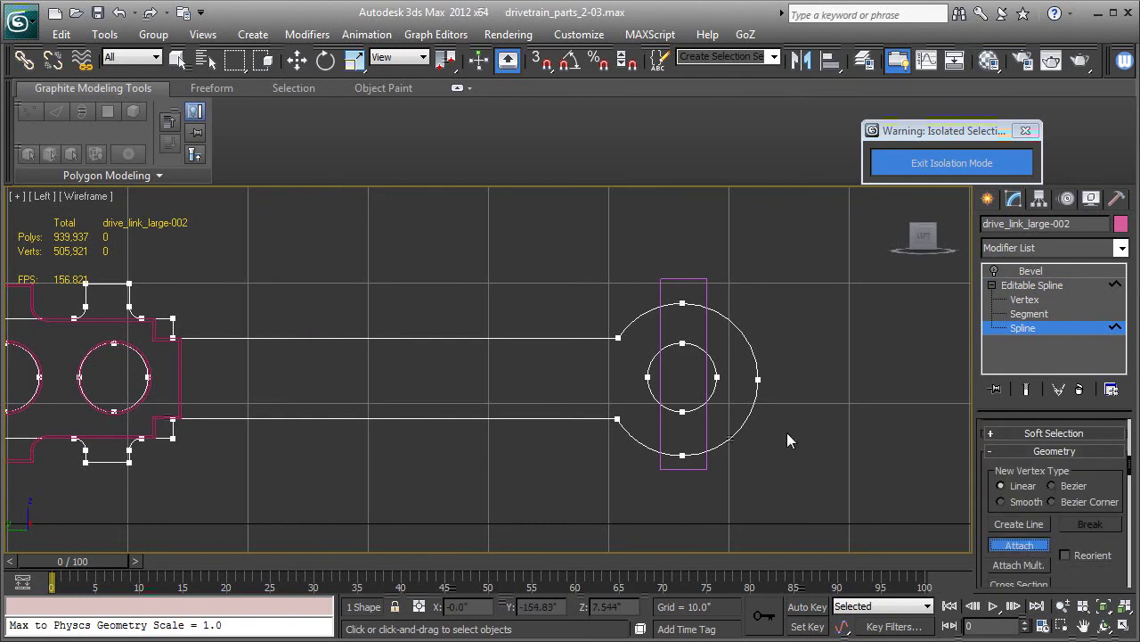
pyautogui.click(708, 300)
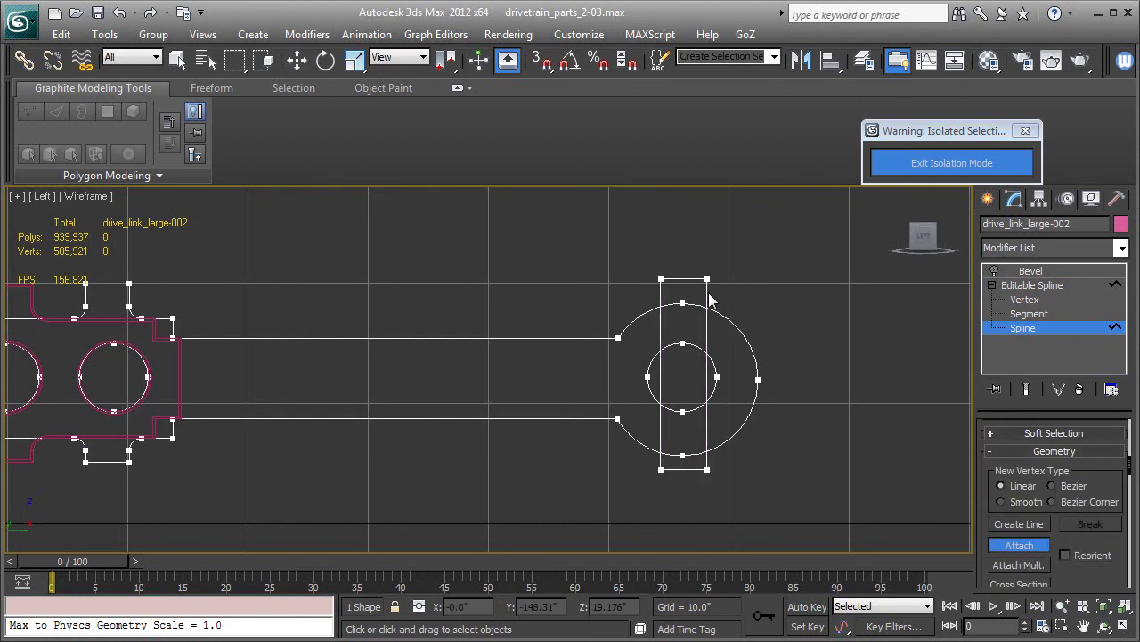
pyautogui.click(1020, 545)
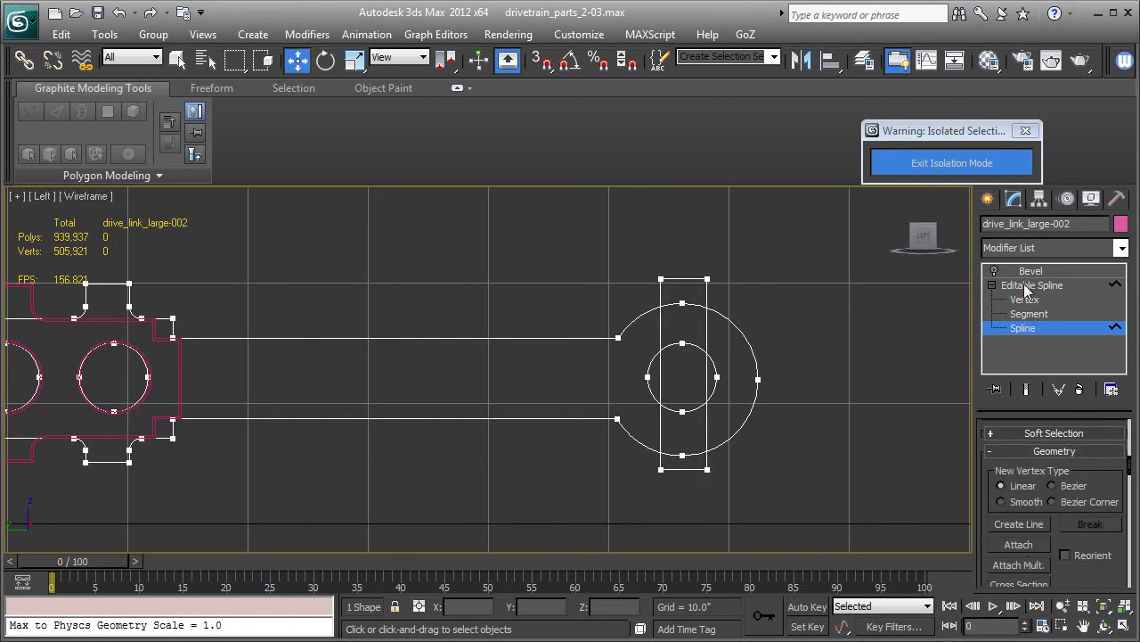
# Step: Merge the link's outer outline with the attached rectangle using a Boolean union
pyautogui.click(1030, 285)
pyautogui.scroll(-10, 1078, 484)
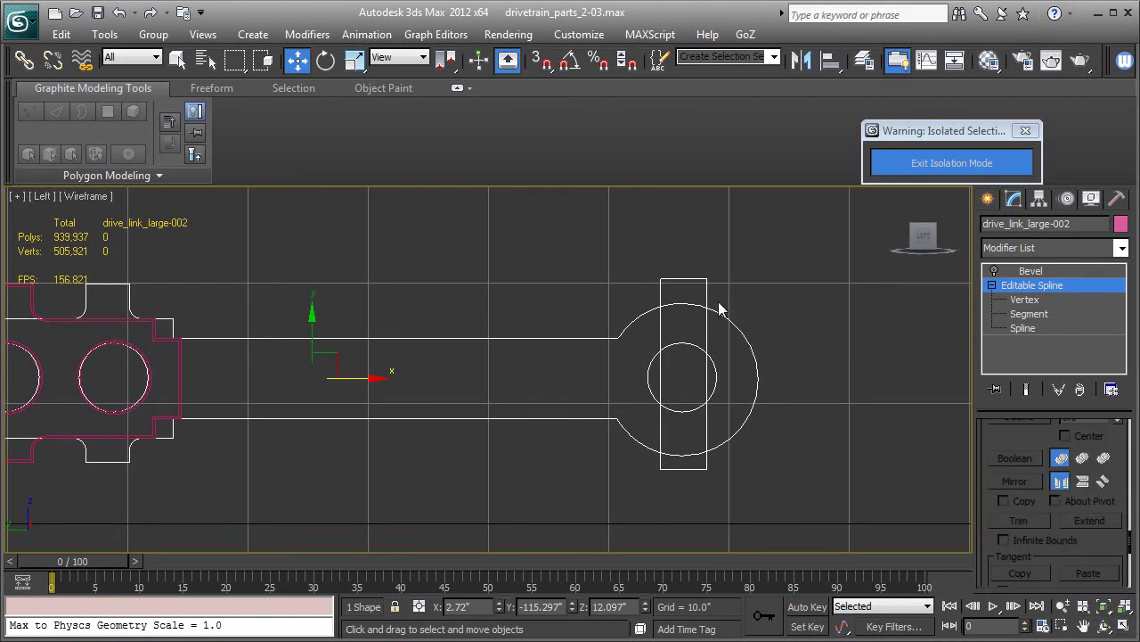
pyautogui.press('Up')
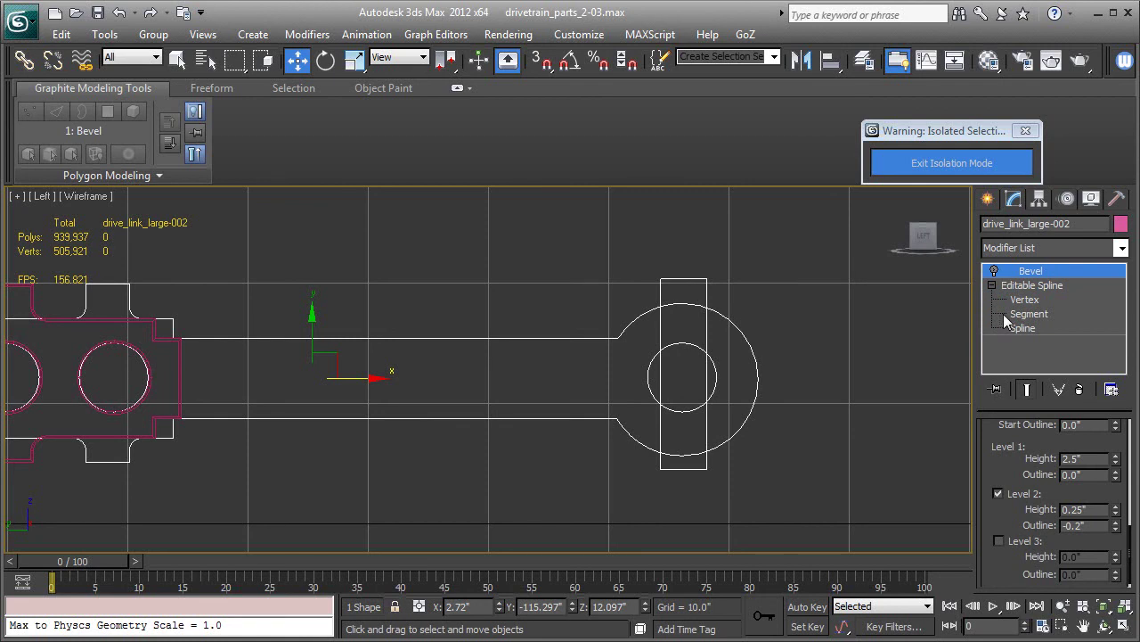
pyautogui.click(1023, 328)
pyautogui.click(755, 363)
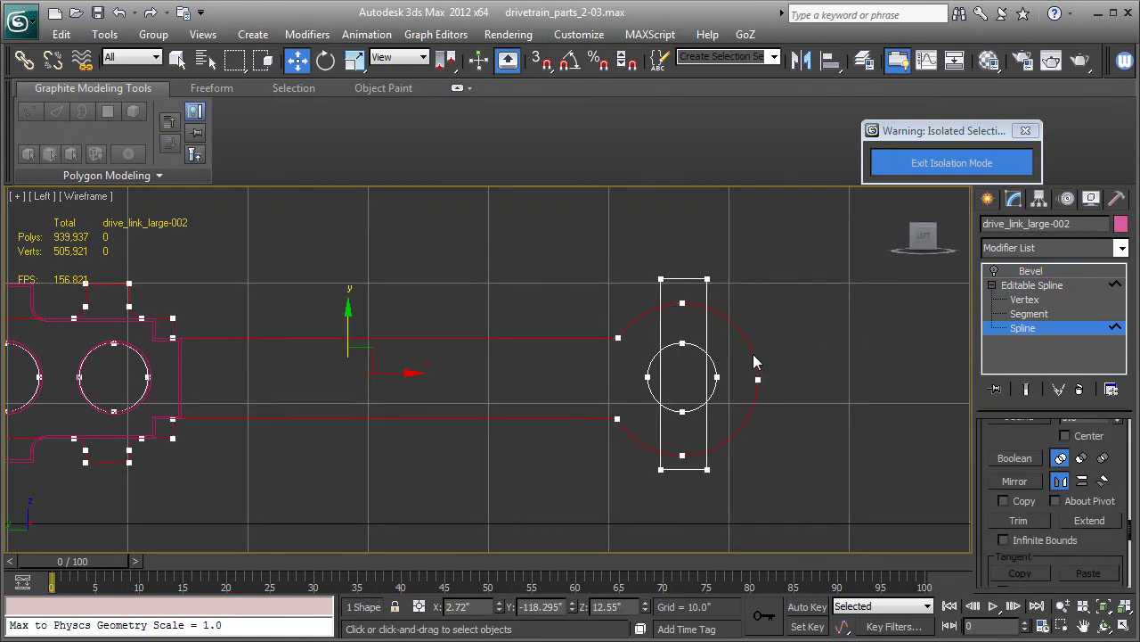
pyautogui.click(1013, 458)
pyautogui.click(708, 337)
# Step: Re-enable the Bevel and examine the link's round end in the shaded perspective view
pyautogui.click(1015, 285)
pyautogui.click(990, 272)
pyautogui.press('p')
pyautogui.press('z')
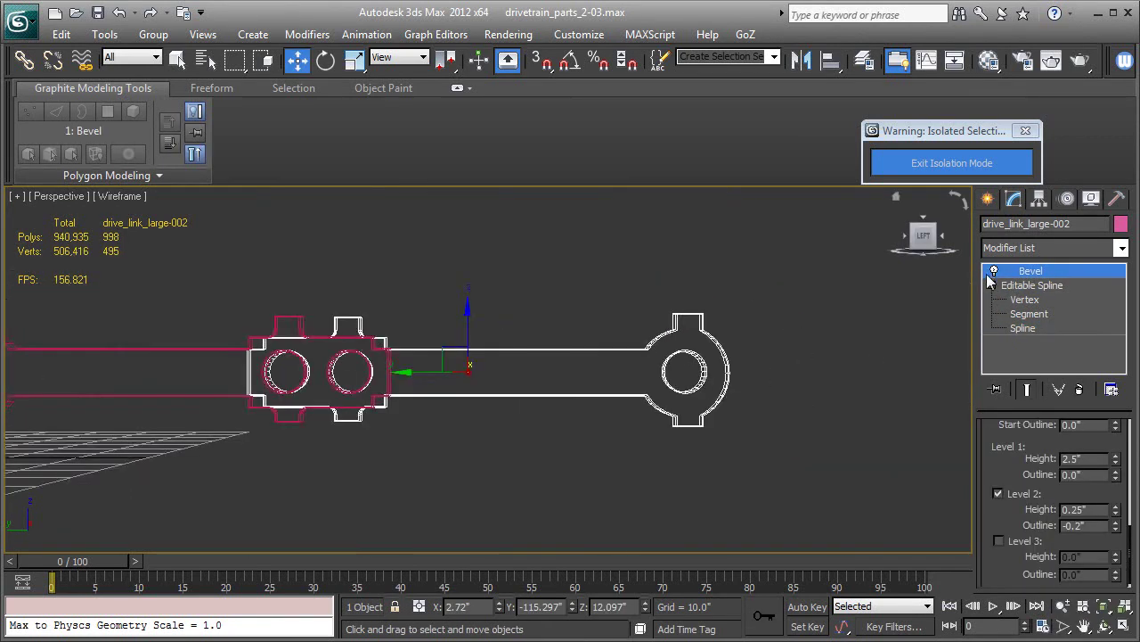
pyautogui.press('F3')
pyautogui.keyDown('alt'); pyautogui.moveTo(717, 492); pyautogui.dragTo(751, 527, button='middle'); pyautogui.keyUp('alt')
pyautogui.keyDown('alt'); pyautogui.moveTo(718, 475); pyautogui.dragTo(966, 296, button='middle'); pyautogui.keyUp('alt')
# Step: Disable the Bevel and move the round end's tab vertices along X into the plane of the rest of the link's spline
pyautogui.click(994, 271)
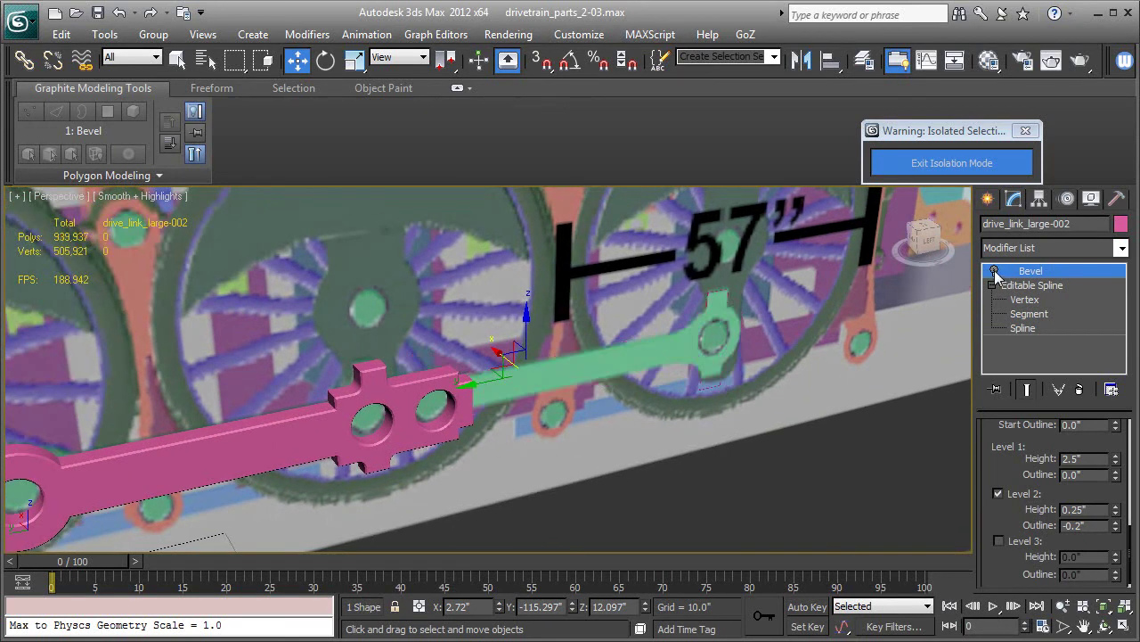
pyautogui.press('F3')
pyautogui.keyDown('alt'); pyautogui.moveTo(894, 338); pyautogui.dragTo(844, 391, button='middle'); pyautogui.keyUp('alt')
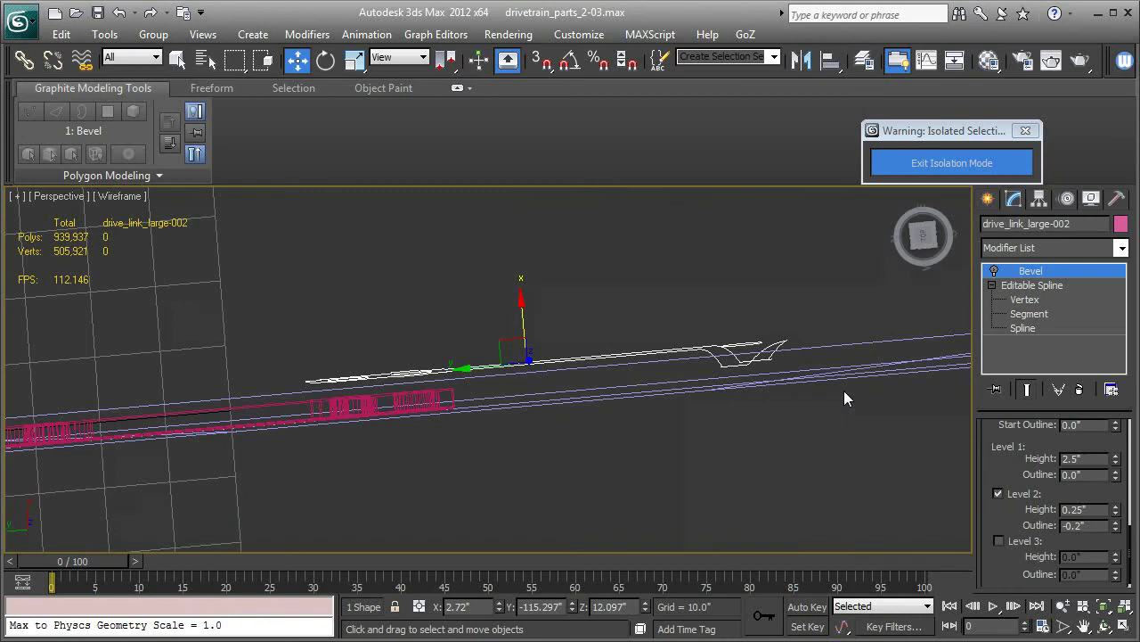
pyautogui.click(1024, 300)
pyautogui.moveTo(819, 451); pyautogui.dragTo(701, 364)
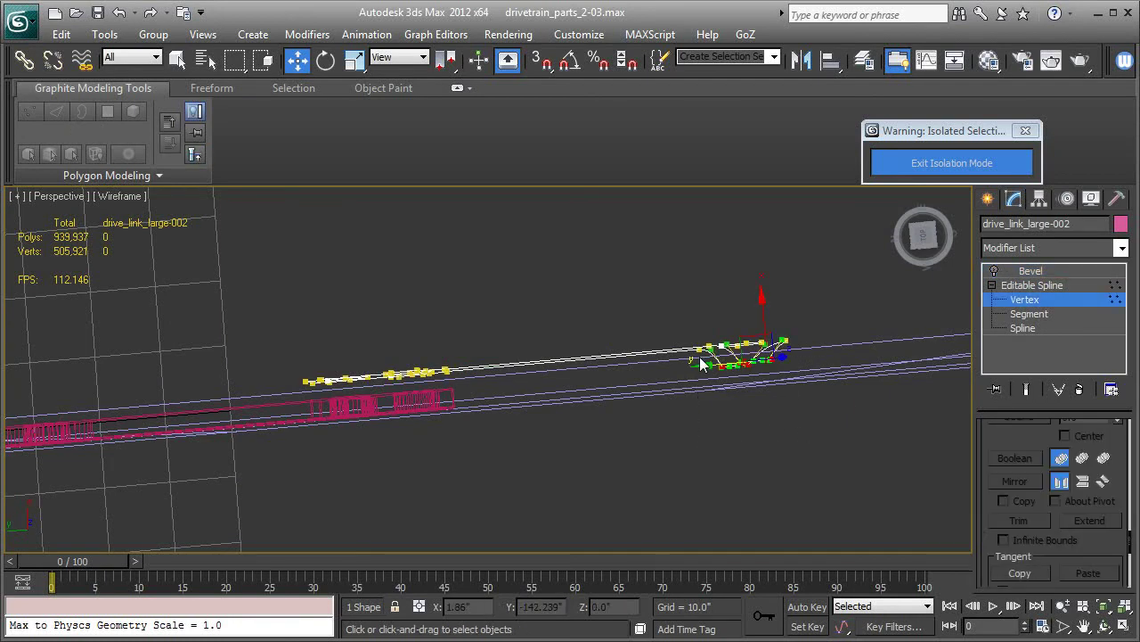
pyautogui.press('t')
pyautogui.press('z')
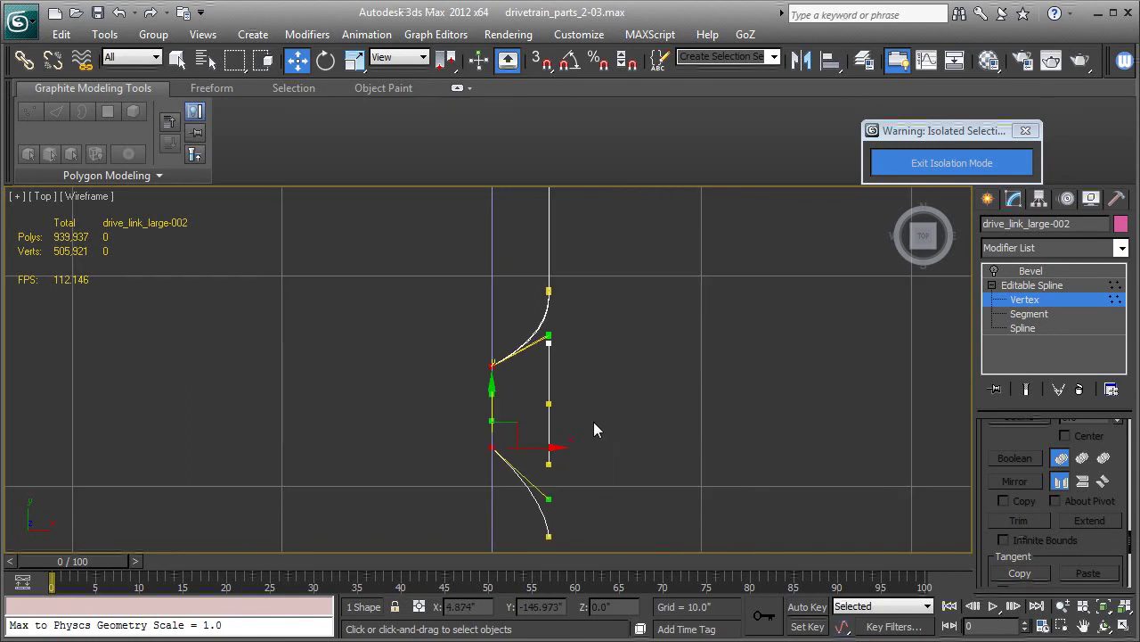
pyautogui.moveTo(534, 447); pyautogui.dragTo(599, 446)
# Step: Convert the tab vertices to Corner, turn the Bevel back on, and check the link against the shaded reference drawing
pyautogui.rightClick(549, 367)
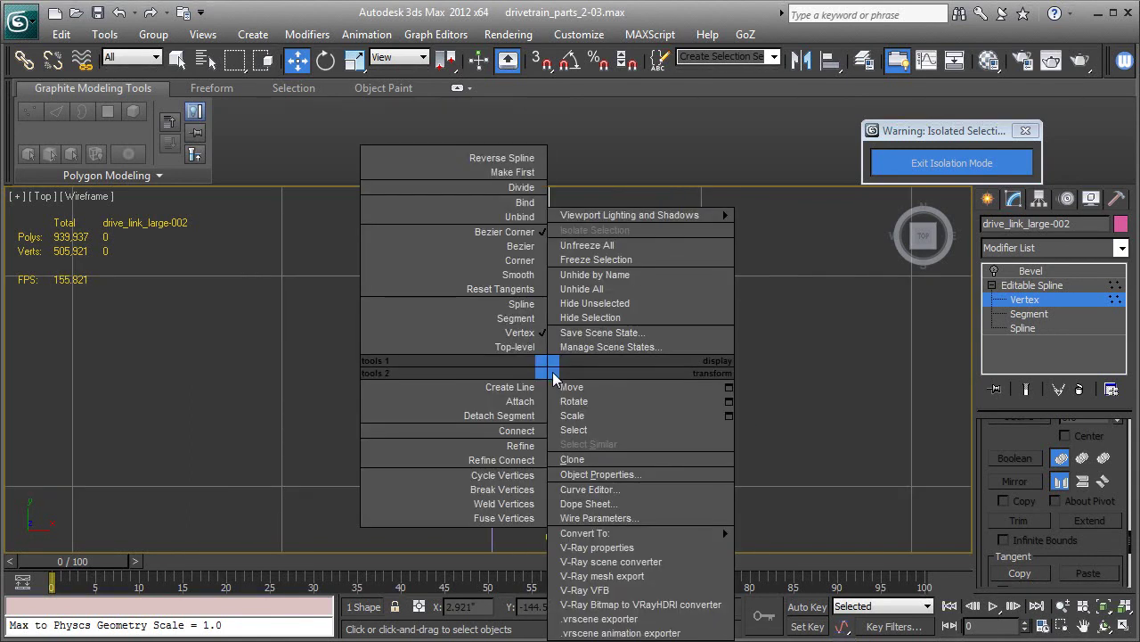
pyautogui.click(524, 260)
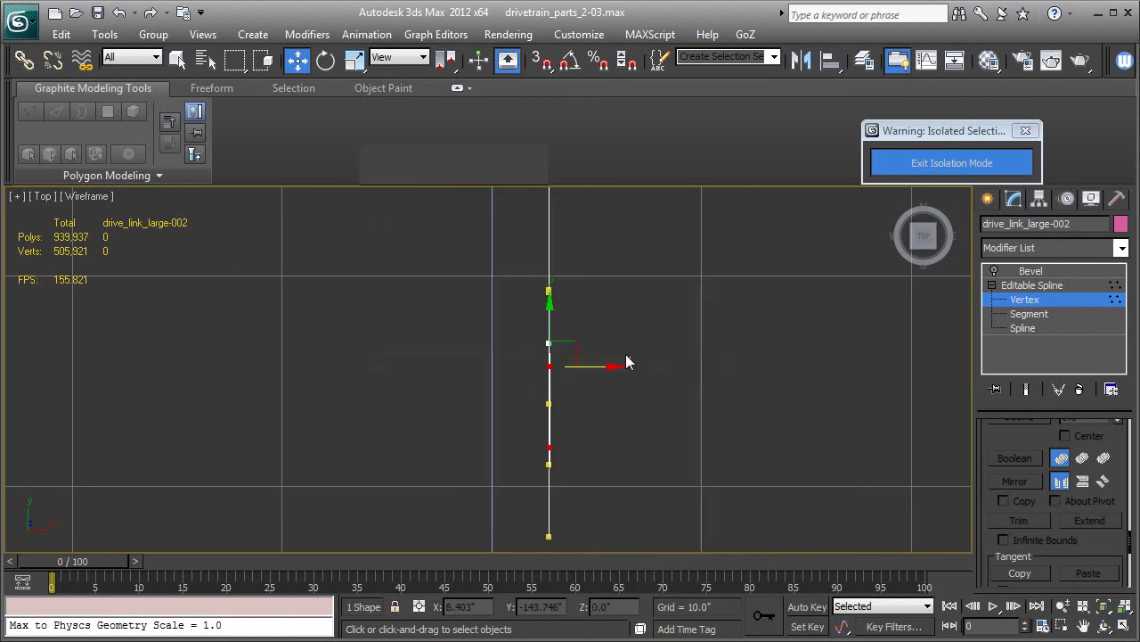
pyautogui.press('p')
pyautogui.keyDown('alt'); pyautogui.moveTo(600, 397); pyautogui.dragTo(744, 272, button='middle'); pyautogui.keyUp('alt')
pyautogui.scroll(-6, 744, 271)
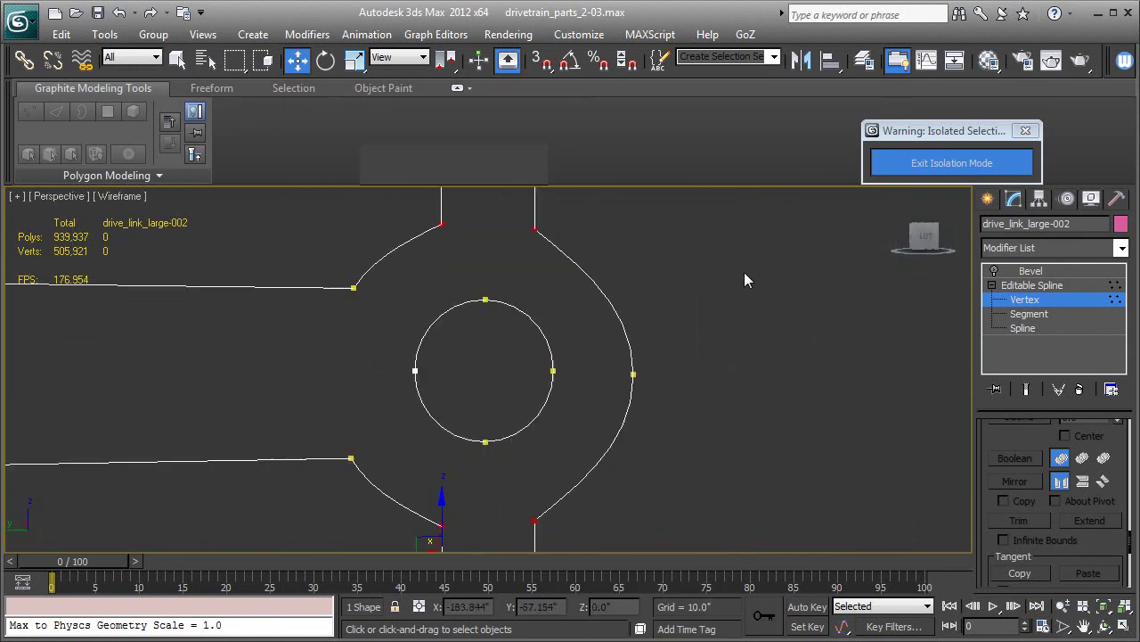
pyautogui.keyDown('alt'); pyautogui.moveTo(680, 374); pyautogui.dragTo(665, 387, button='middle'); pyautogui.keyUp('alt')
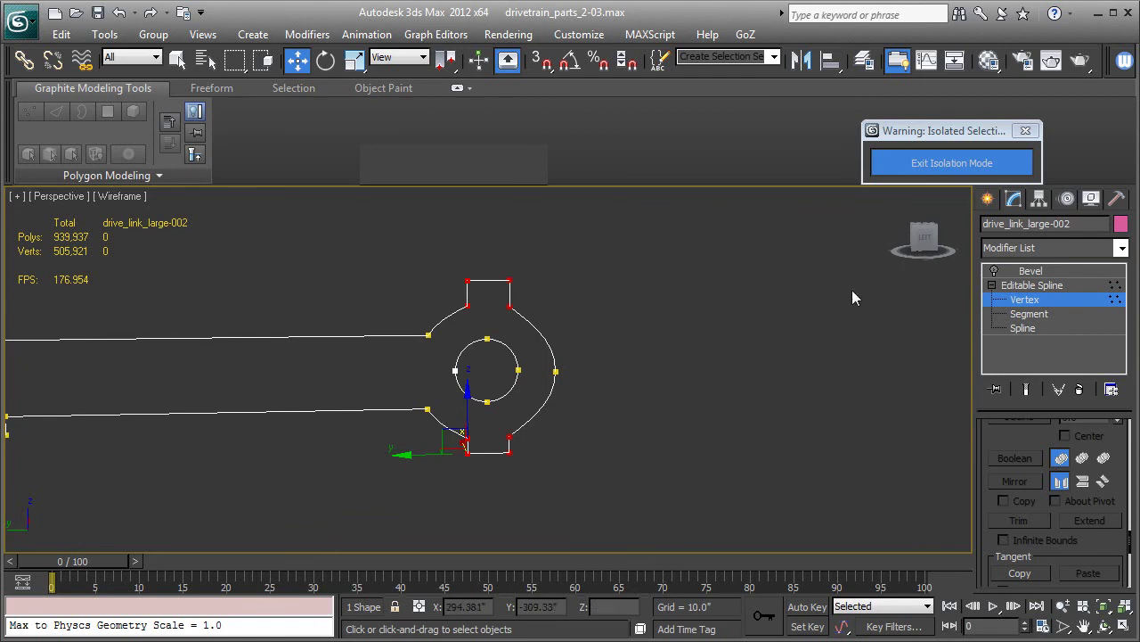
pyautogui.click(1031, 271)
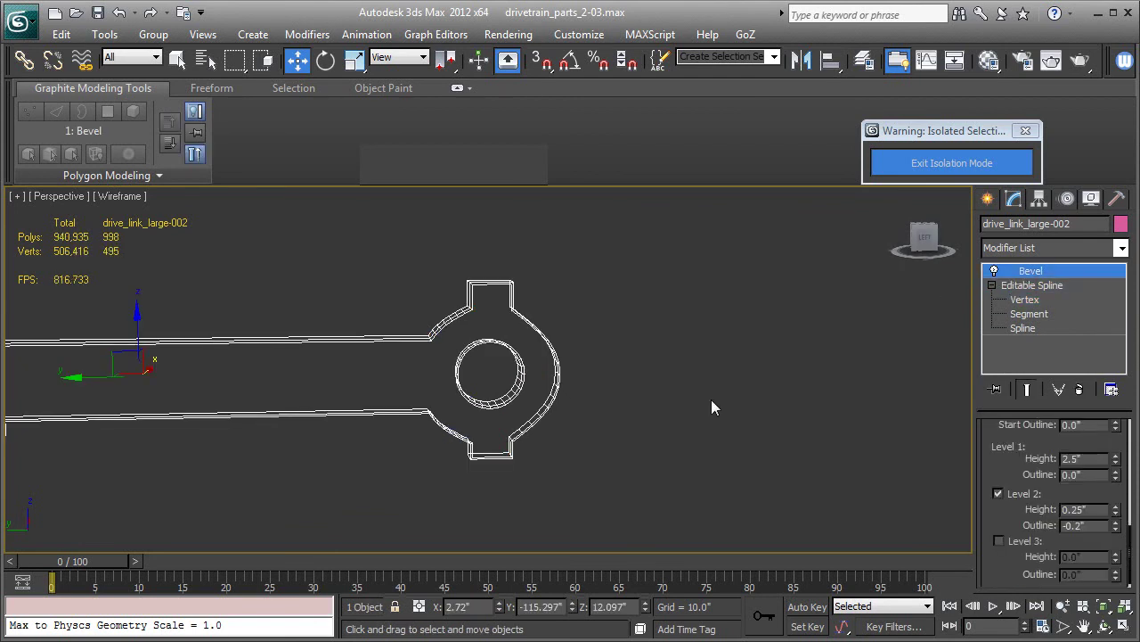
pyautogui.press('F3')
pyautogui.scroll(-5, 714, 406)
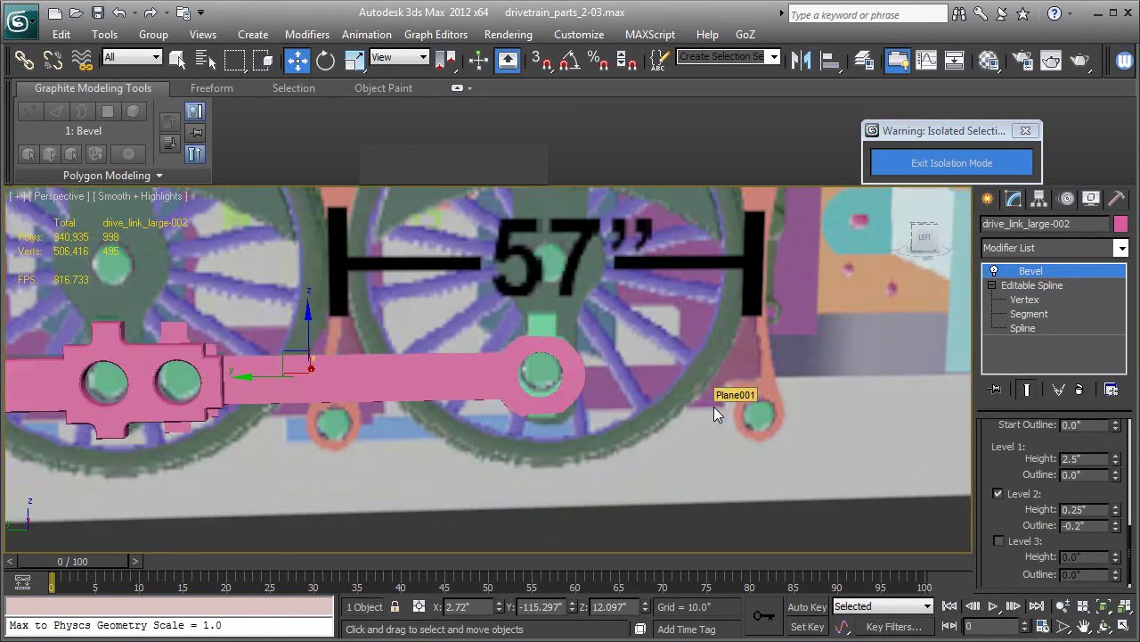
pyautogui.scroll(-5, 713, 406)
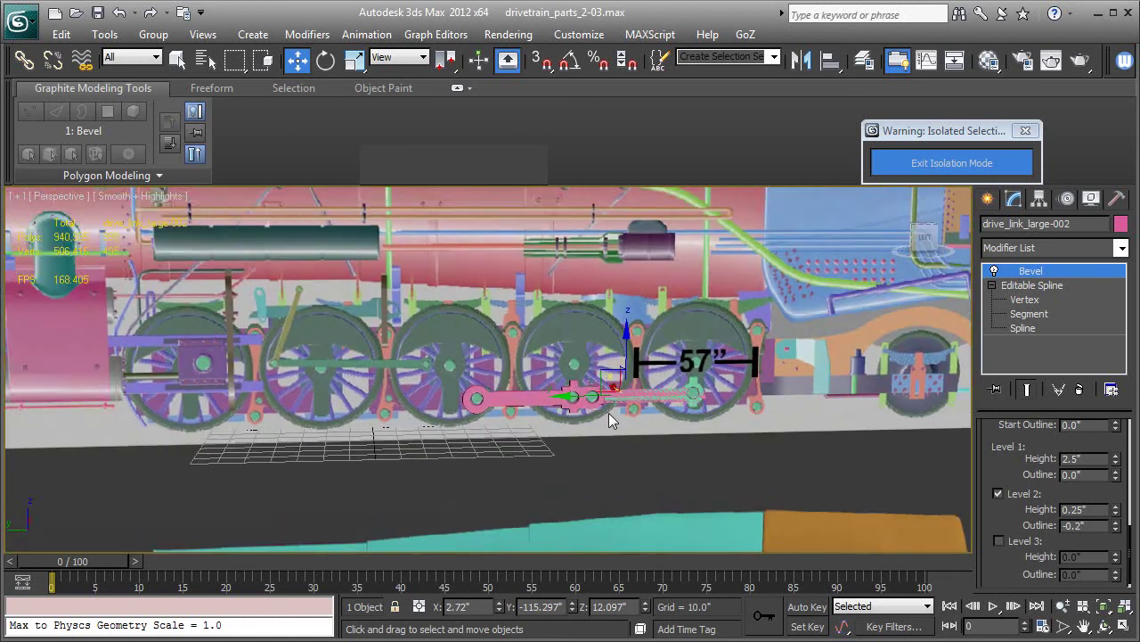